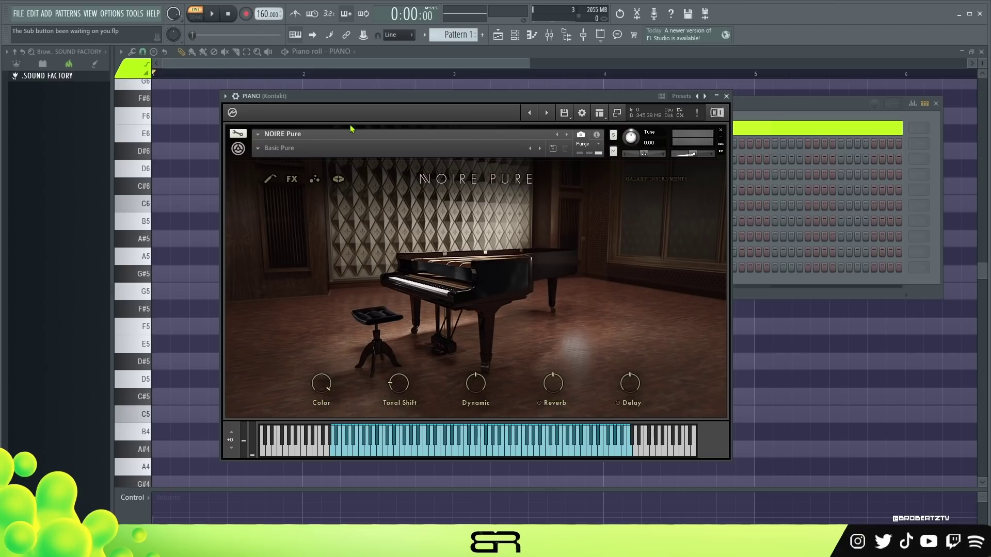
Close the piano plugin window and draw a one-bar F5 note in bar 1
{"action": "left_click", "coordinate": [726, 96]}
{"action": "right_click", "coordinate": [206, 142]}
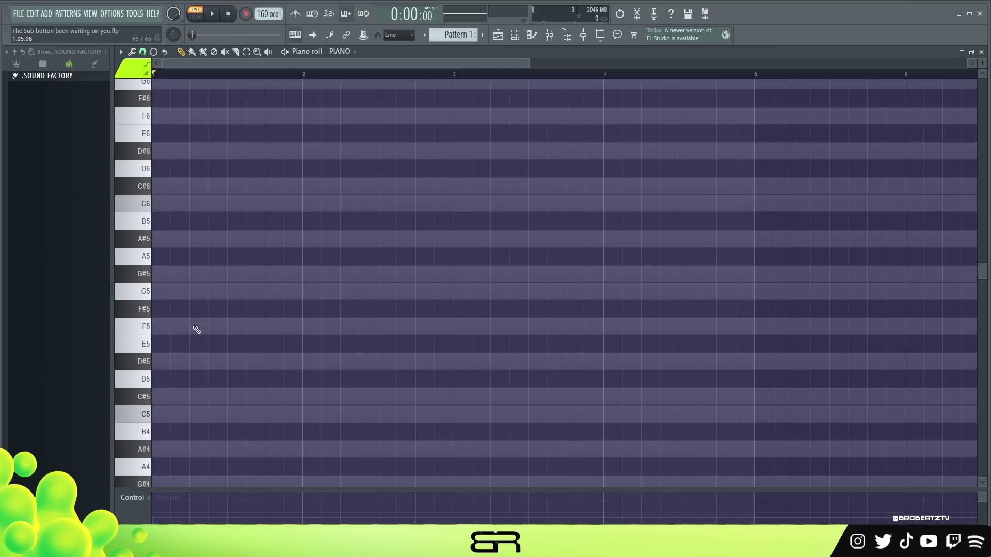
{"action": "left_click_drag", "start_coordinate": [190, 339], "coordinate": [158, 330]}
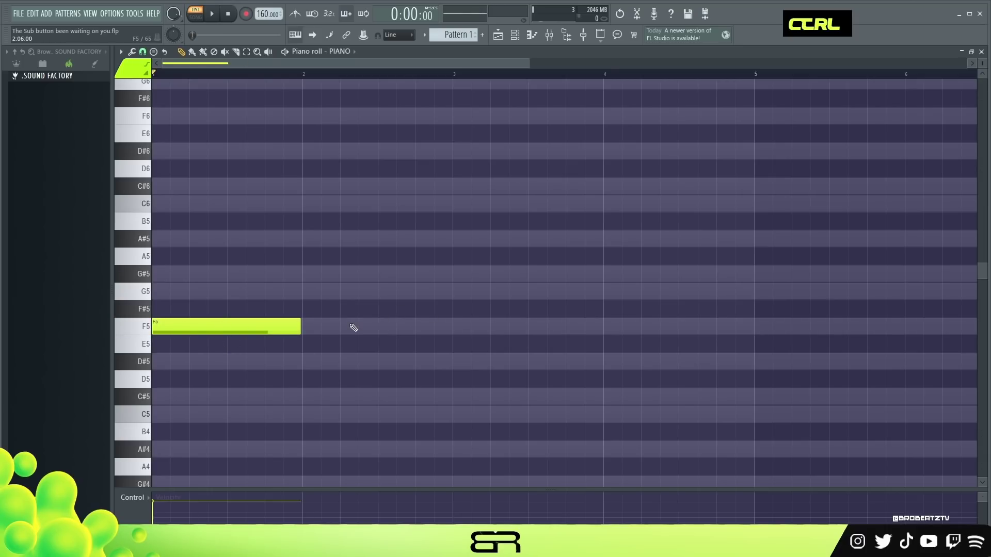
Copy the F5 note into bar 2, to C5 in bar 3 and to C#5 in bar 4
{"action": "left_click_drag", "start_coordinate": [318, 282], "coordinate": [200, 361]}
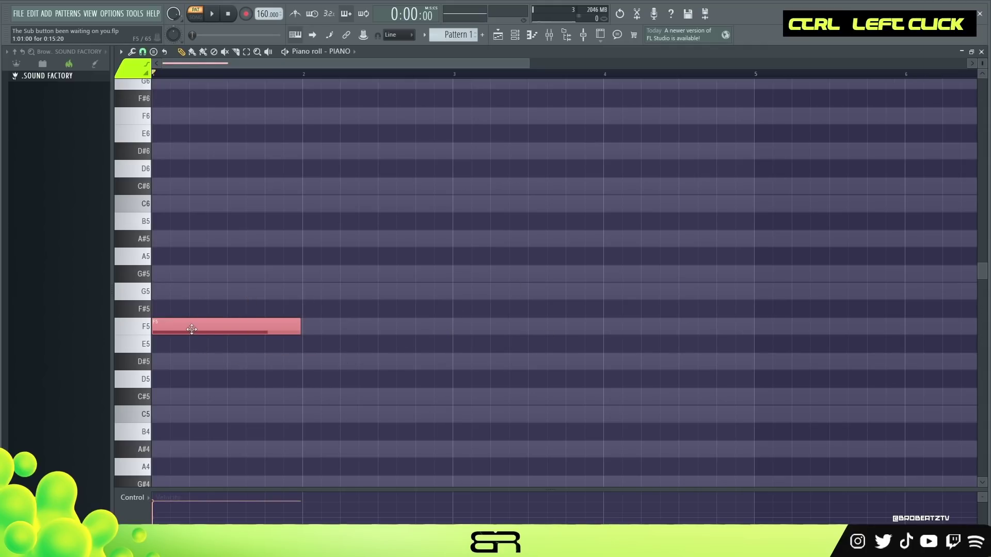
{"action": "mouse_move", "coordinate": [196, 330]}
{"action": "left_mouse_down"}
{"action": "mouse_move", "coordinate": [540, 368]}
{"action": "mouse_move", "coordinate": [294, 416]}
{"action": "mouse_move", "coordinate": [478, 415]}
{"action": "left_mouse_up"}
{"action": "left_click_drag", "start_coordinate": [310, 401], "coordinate": [301, 414]}
{"action": "right_click", "coordinate": [347, 417]}
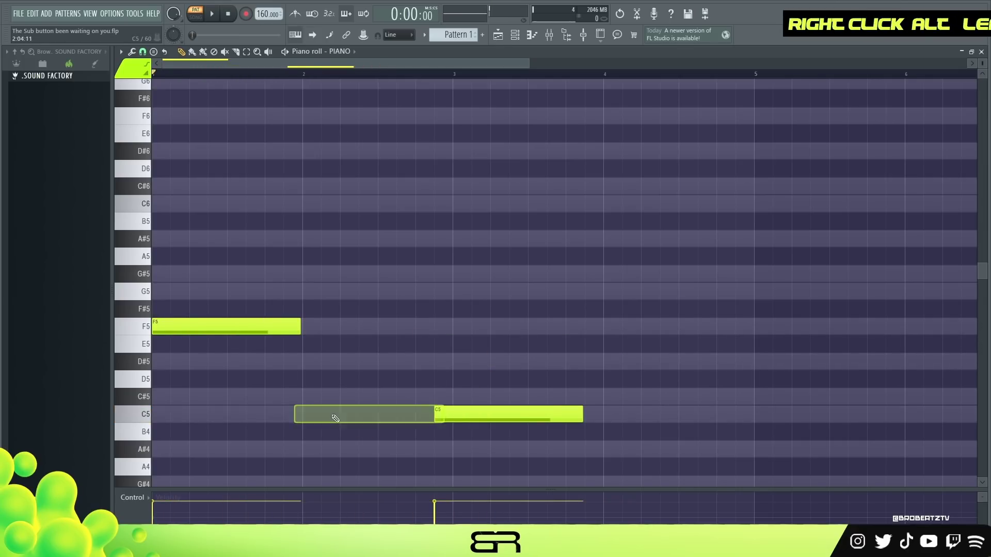
{"action": "left_click_drag", "start_coordinate": [487, 414], "coordinate": [637, 397]}
{"action": "left_click_drag", "start_coordinate": [230, 327], "coordinate": [381, 334], "text": "shift"}
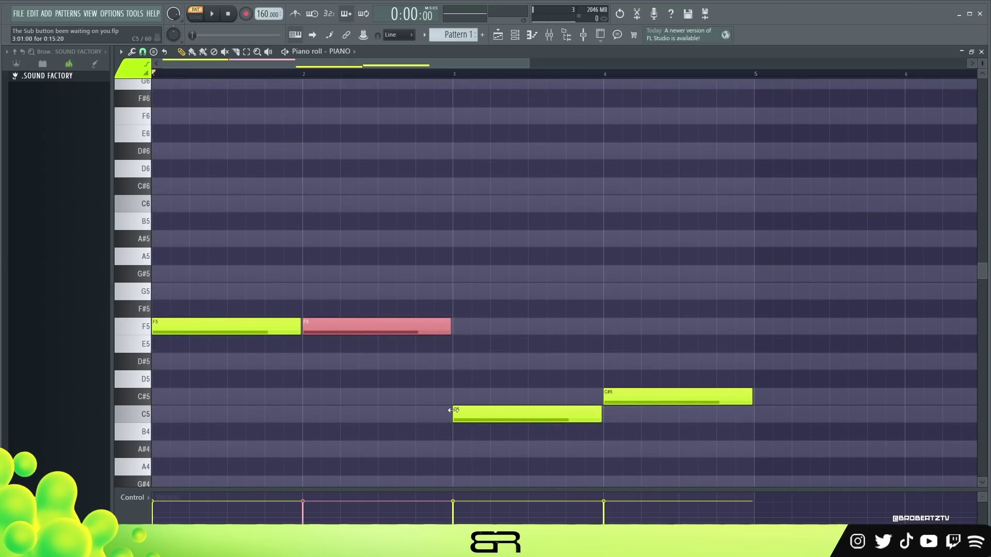
{"action": "right_click", "coordinate": [524, 376]}
{"action": "right_click", "coordinate": [643, 386], "text": "alt"}
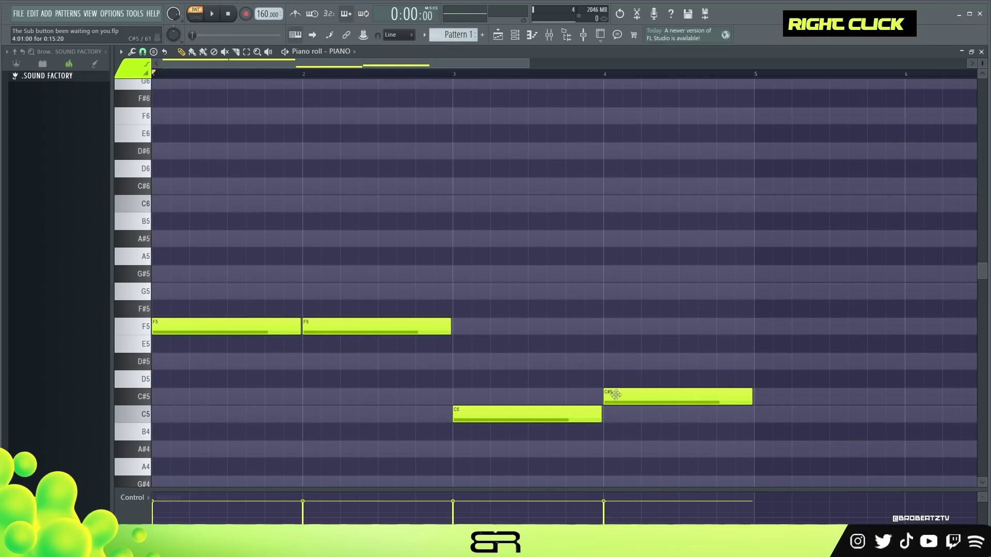
Delete the notes in bars 2, 3 and 4, keeping only the F5 note in bar 1
{"action": "right_click", "coordinate": [636, 391]}
{"action": "right_click", "coordinate": [520, 413]}
{"action": "right_click", "coordinate": [336, 326]}
Copy the F5 note up to G#5 and C6 to form an F minor chord in bar 1
{"action": "left_click", "coordinate": [206, 356], "text": "ctrl"}
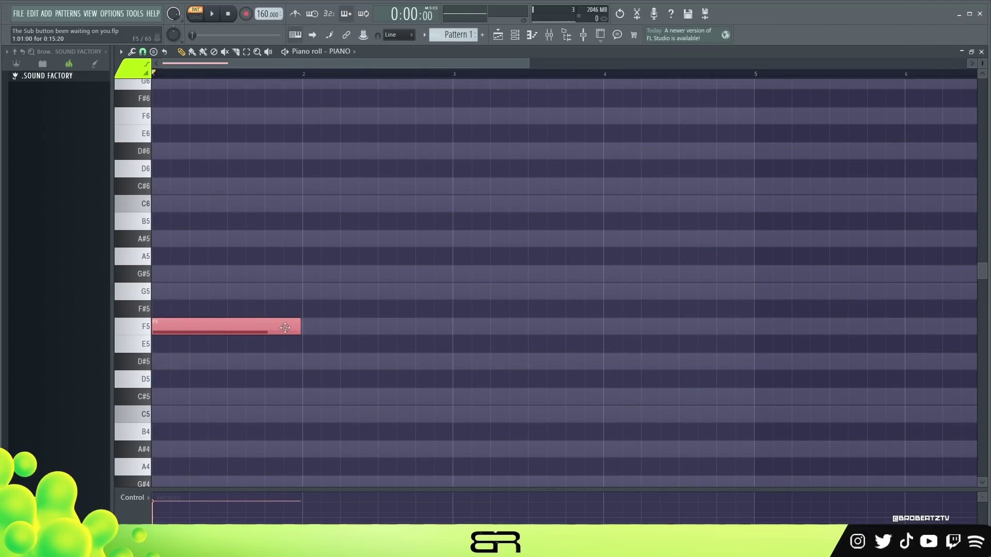
{"action": "left_click_drag", "start_coordinate": [175, 326], "coordinate": [165, 202], "text": "shift"}
{"action": "right_click", "coordinate": [427, 254]}
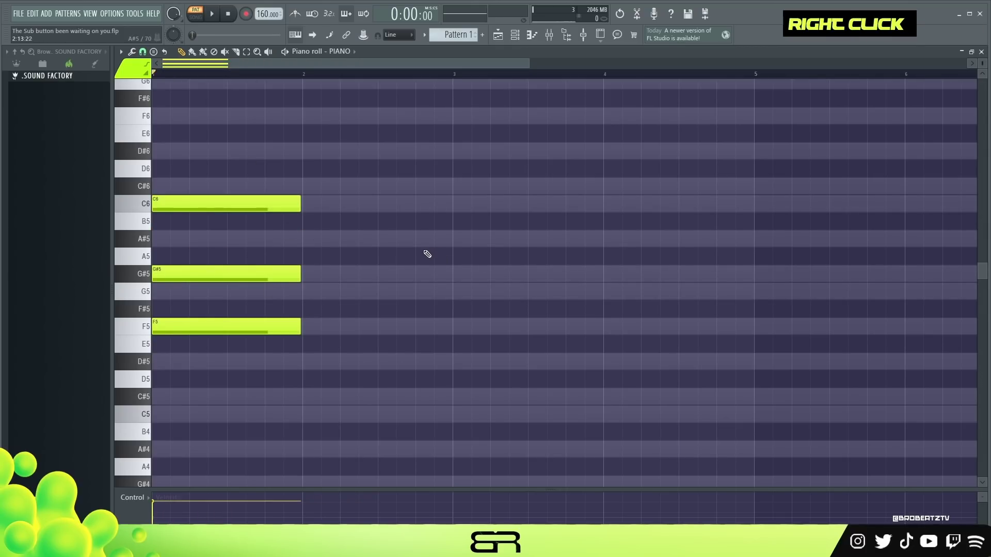
Duplicate the F minor chord into bar 2 and remove the copy
{"action": "left_click", "coordinate": [153, 52]}
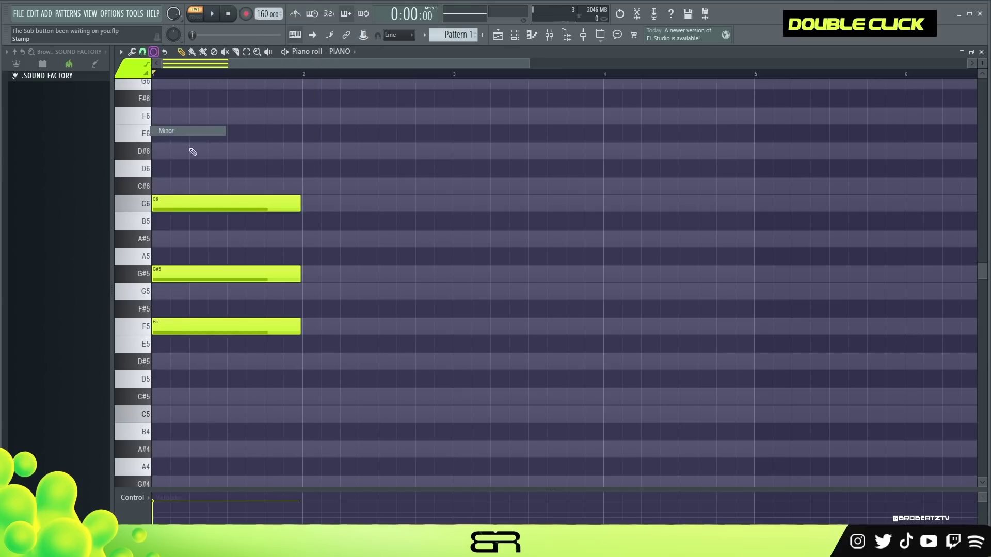
{"action": "key", "text": "ctrl+b"}
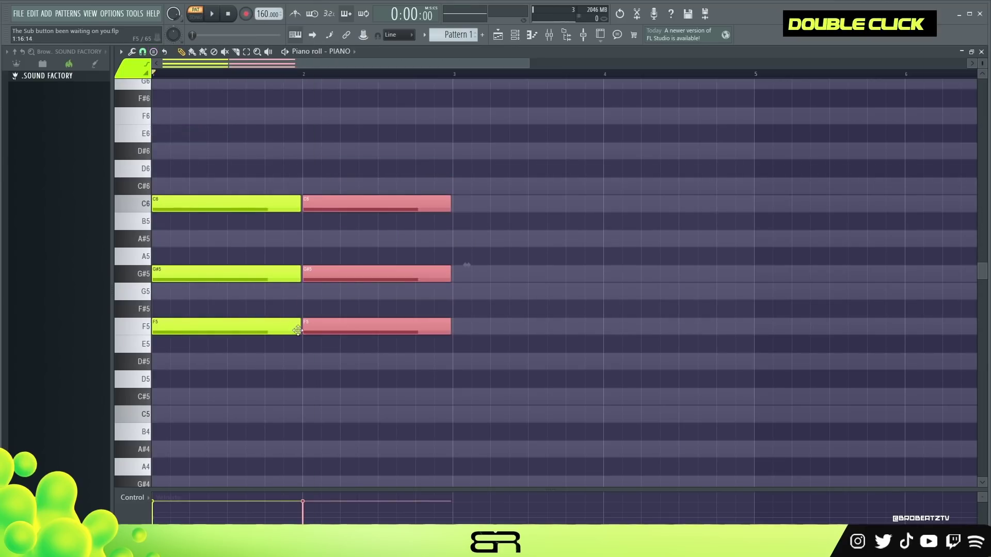
{"action": "right_click", "coordinate": [349, 405]}
{"action": "right_click", "coordinate": [325, 281]}
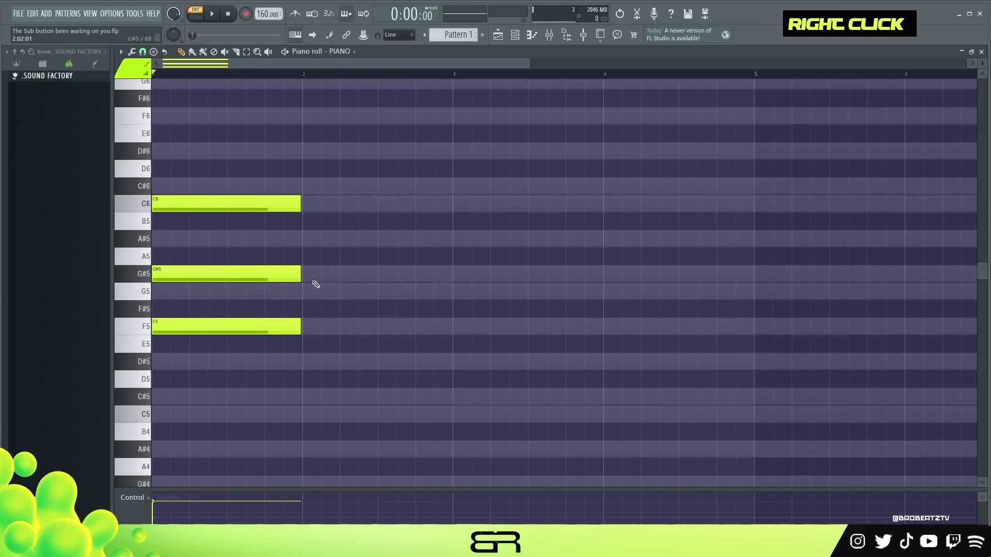
Delete the G#5 note from the chord in bar 1
{"action": "key", "text": "ctrl+a"}
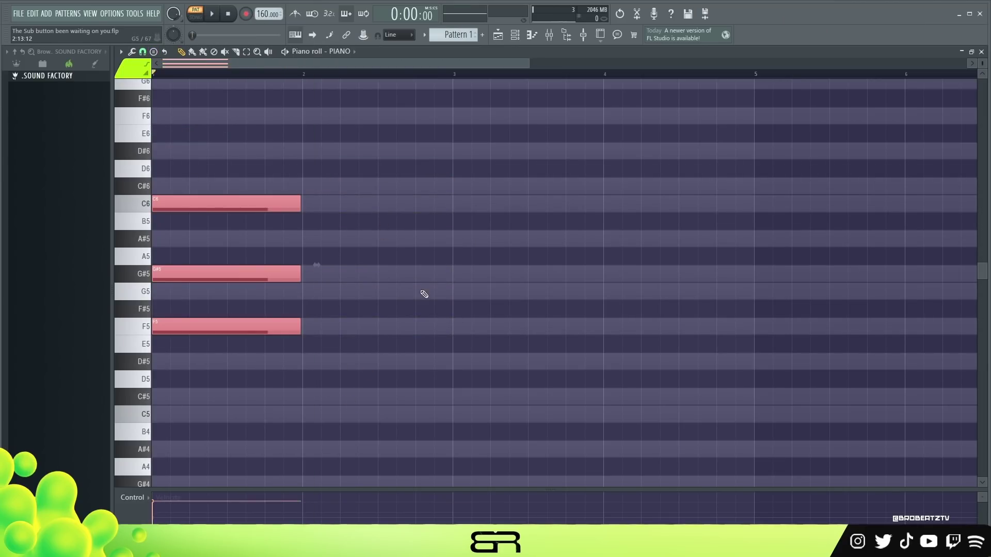
{"action": "right_click", "coordinate": [384, 340]}
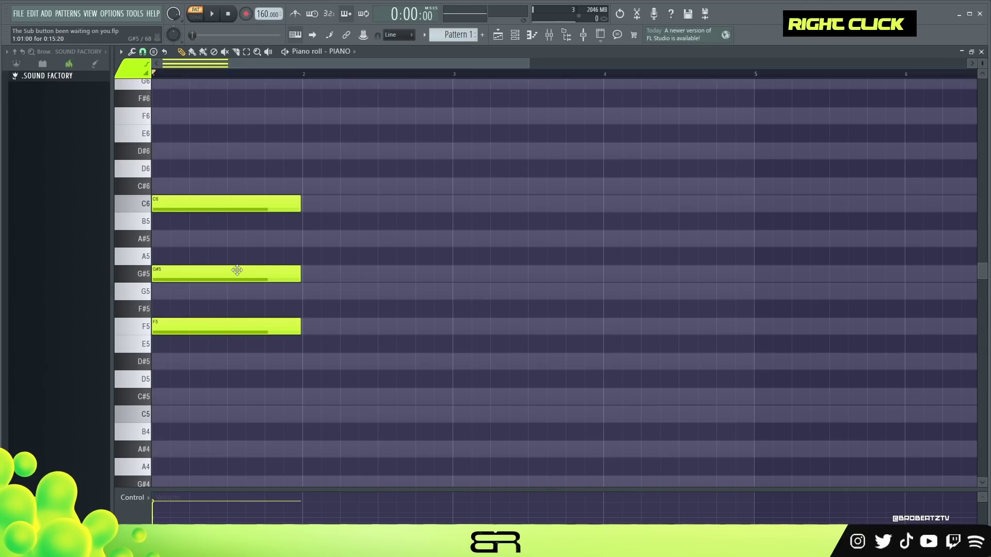
{"action": "mouse_move", "coordinate": [232, 183]}
{"action": "left_mouse_down"}
{"action": "mouse_move", "coordinate": [228, 283]}
{"action": "mouse_move", "coordinate": [227, 273]}
{"action": "left_mouse_up"}
{"action": "left_click", "coordinate": [376, 315]}
{"action": "right_click", "coordinate": [196, 273]}
Lower the C6 note one octave to C5 and move it to the start of bar 3
{"action": "left_click_drag", "start_coordinate": [355, 159], "coordinate": [159, 228]}
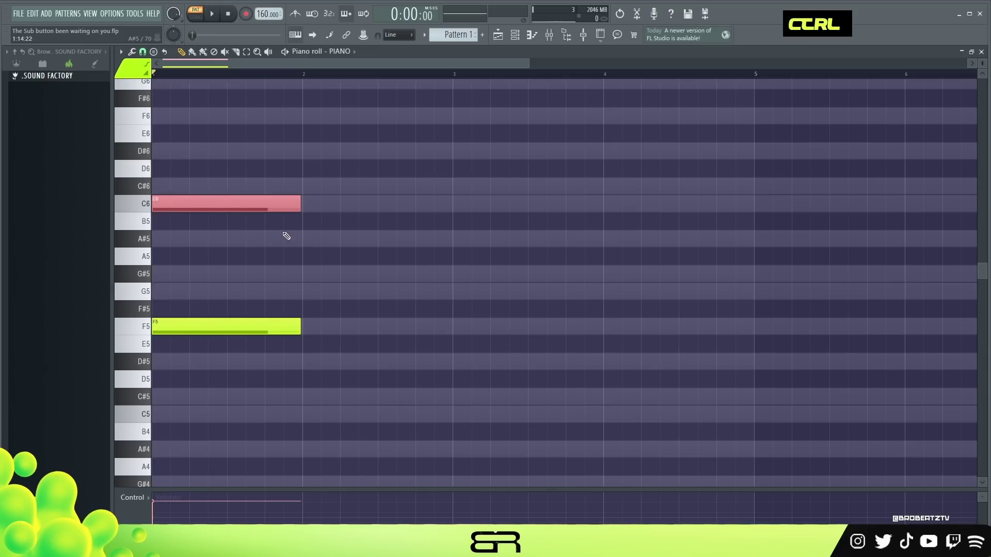
{"action": "key", "text": "ctrl+Down"}
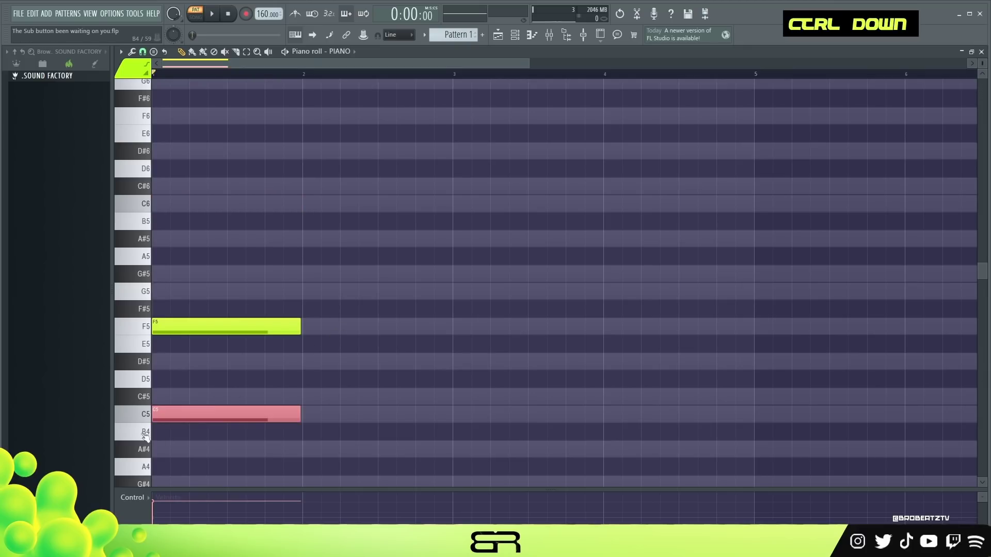
{"action": "left_click_drag", "start_coordinate": [215, 415], "coordinate": [516, 416]}
{"action": "right_click", "coordinate": [265, 449]}
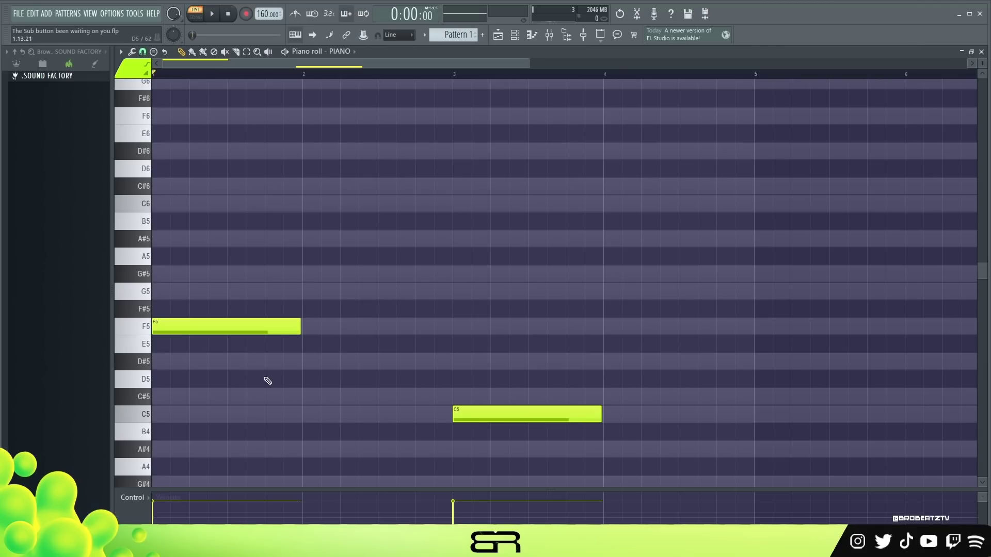
Copy the F5 note into bar 2 and place a one-bar C#5 note in bar 4
{"action": "left_click_drag", "start_coordinate": [244, 321], "coordinate": [367, 320]}
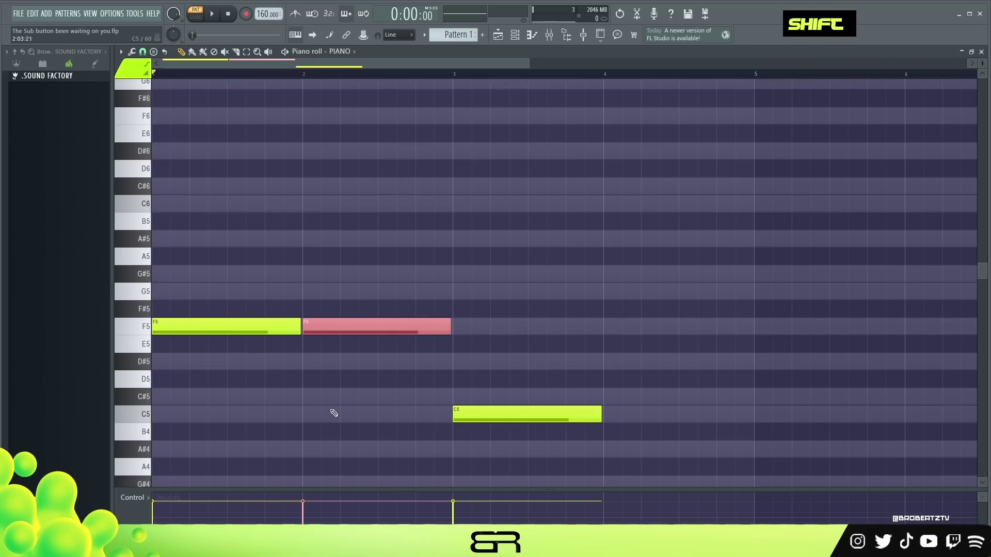
{"action": "left_click", "coordinate": [600, 363]}
{"action": "right_click", "coordinate": [368, 349], "text": "alt"}
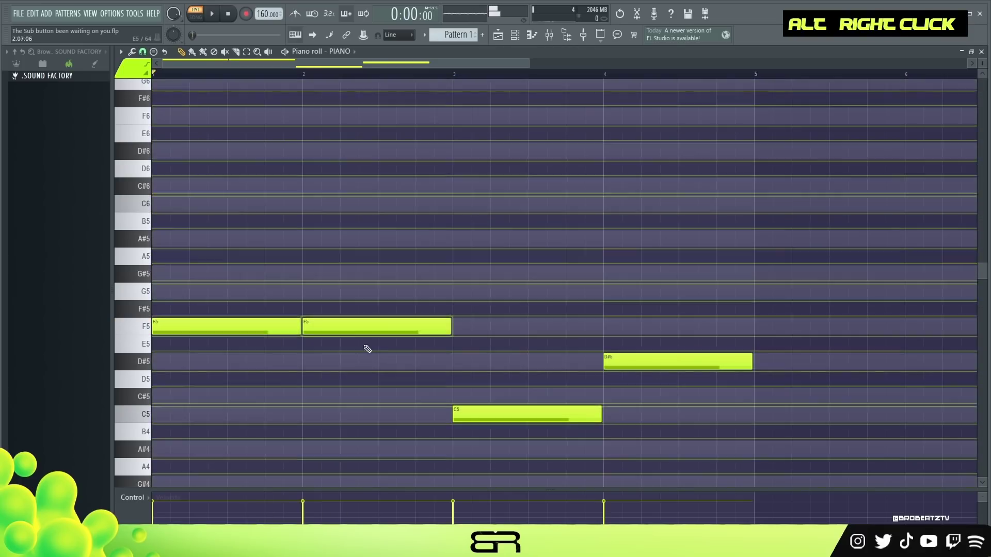
{"action": "left_click_drag", "start_coordinate": [644, 365], "coordinate": [643, 400]}
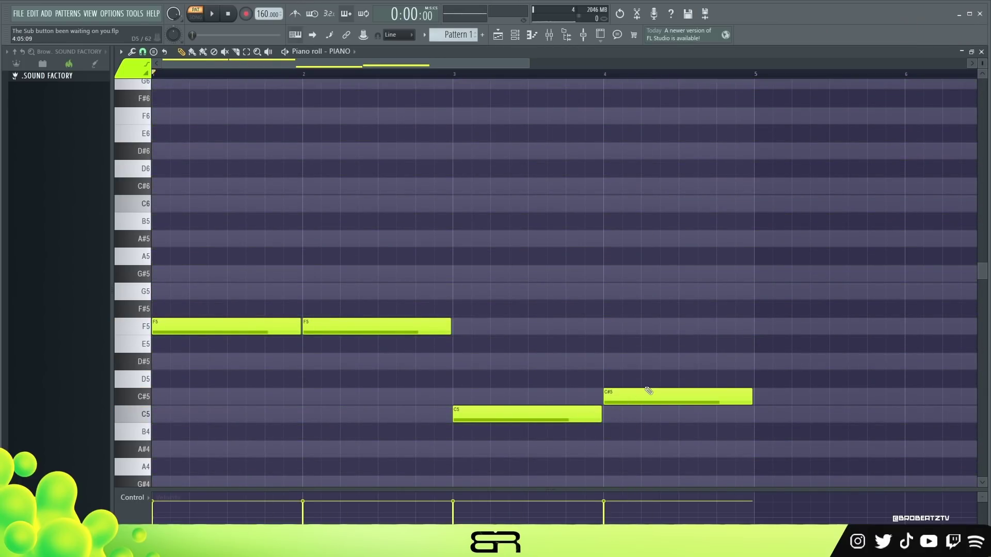
{"action": "left_click", "coordinate": [534, 418], "text": "alt"}
{"action": "right_click", "coordinate": [674, 414]}
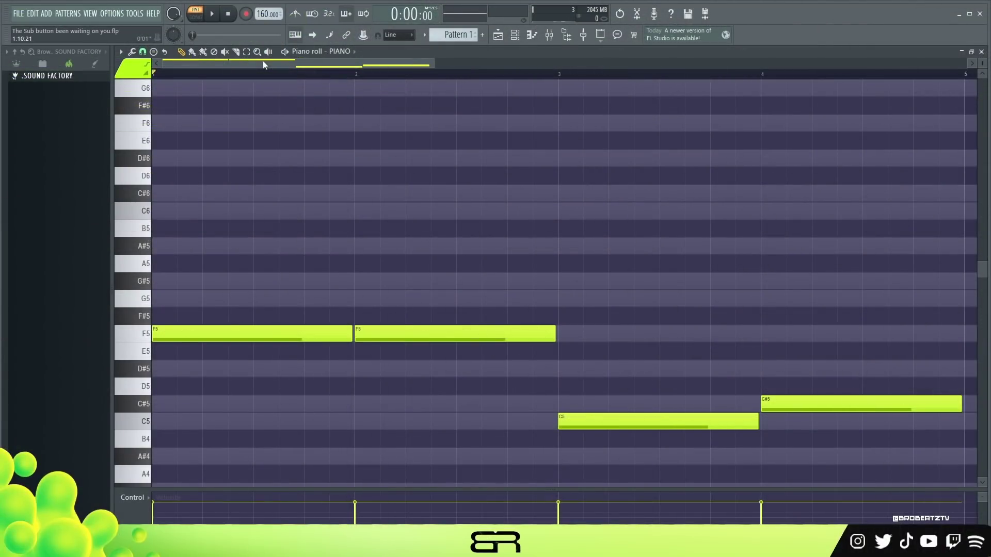
Transpose all four notes down two octaves so the bass line plays F3, F3, C3, C#3
{"action": "left_click_drag", "start_coordinate": [248, 273], "coordinate": [836, 430]}
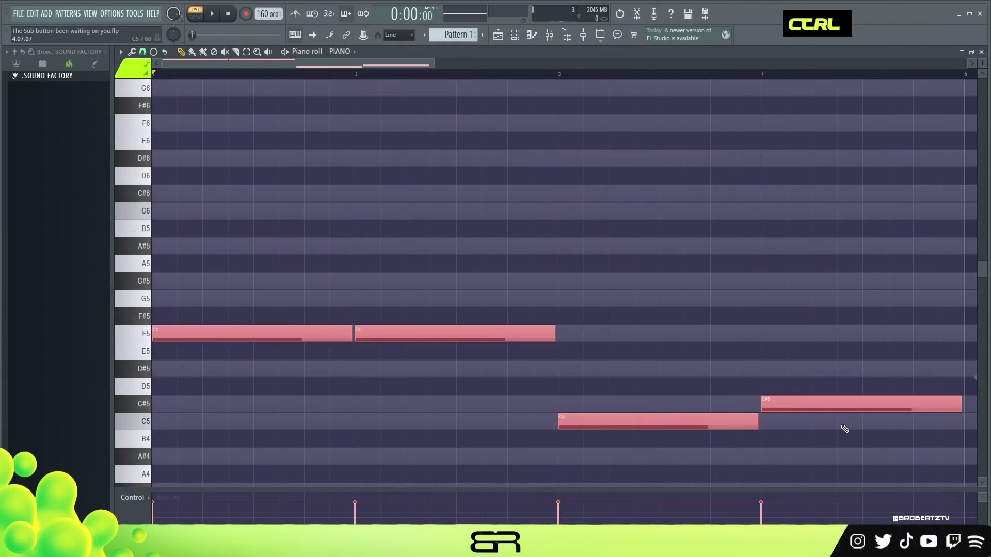
{"action": "key", "text": "ctrl+Down"}
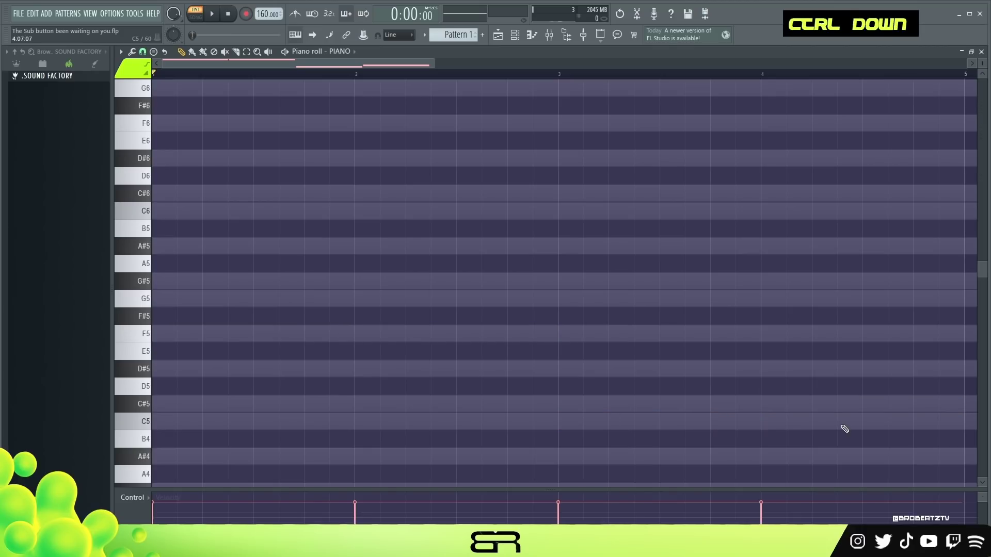
{"action": "scroll", "coordinate": [519, 405], "scroll_direction": "down", "scroll_amount": 3}
{"action": "key", "text": "ctrl+Down"}
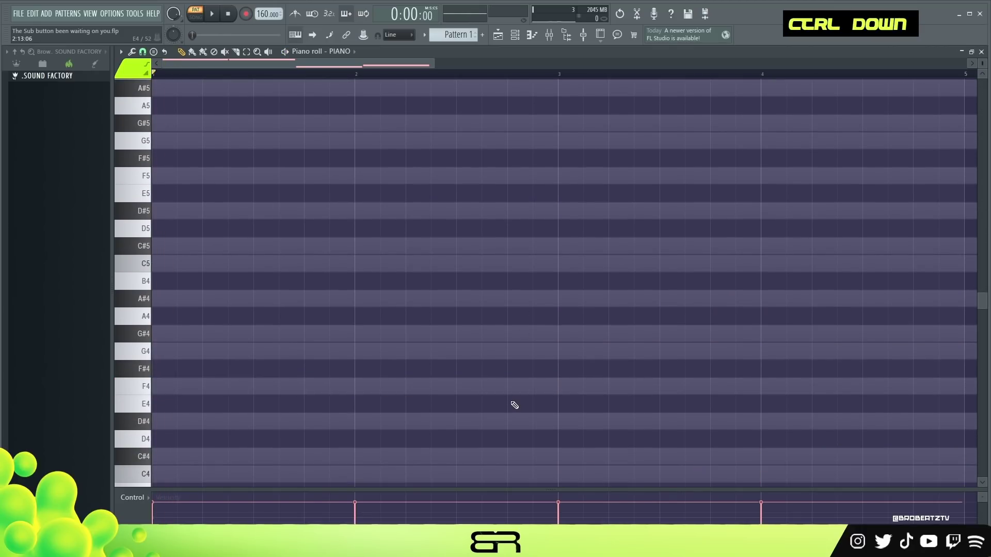
{"action": "scroll", "coordinate": [470, 349], "scroll_direction": "down", "scroll_amount": 3}
Play the pattern to listen to the bass line, and deselect its notes
{"action": "key", "text": "space"}
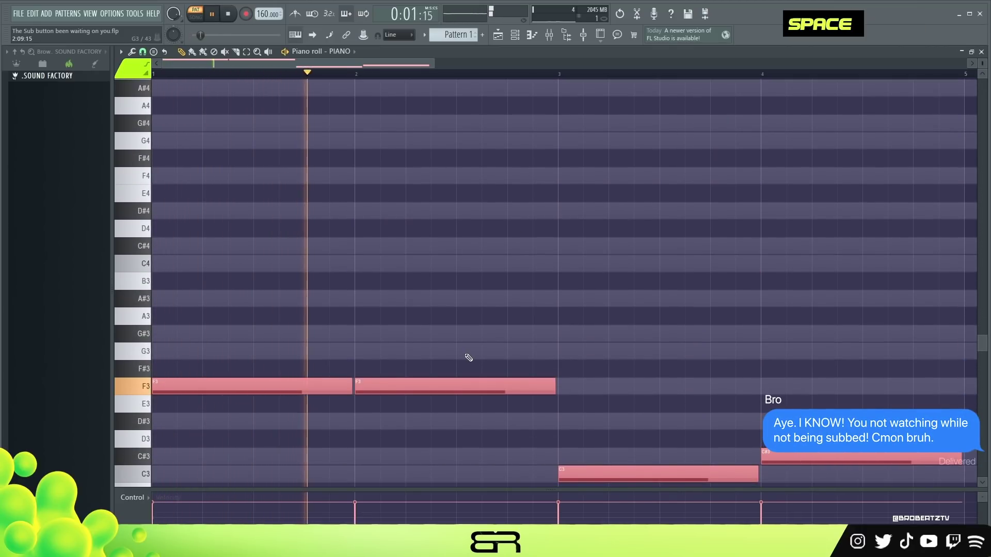
{"action": "scroll", "coordinate": [465, 338], "scroll_direction": "down", "scroll_amount": 3}
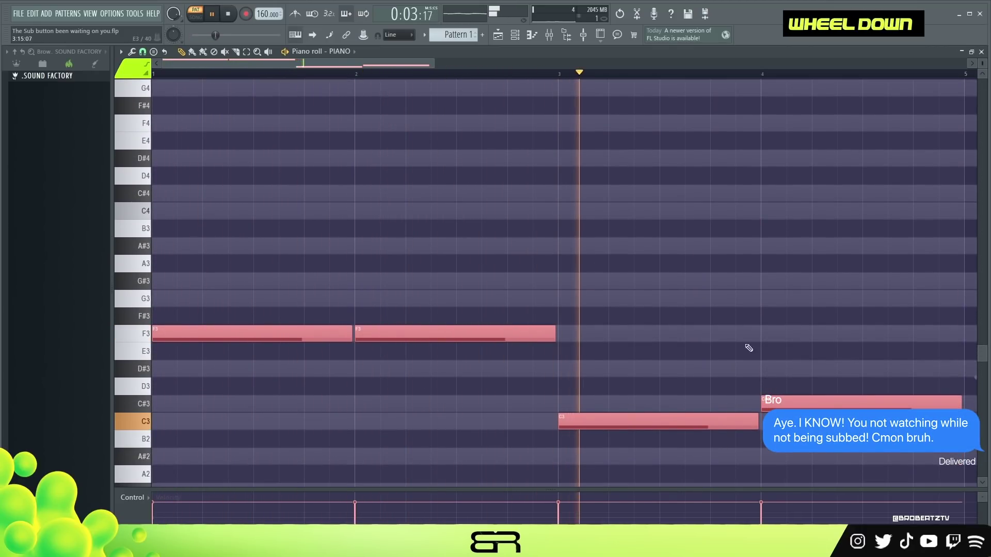
{"action": "right_click", "coordinate": [454, 410]}
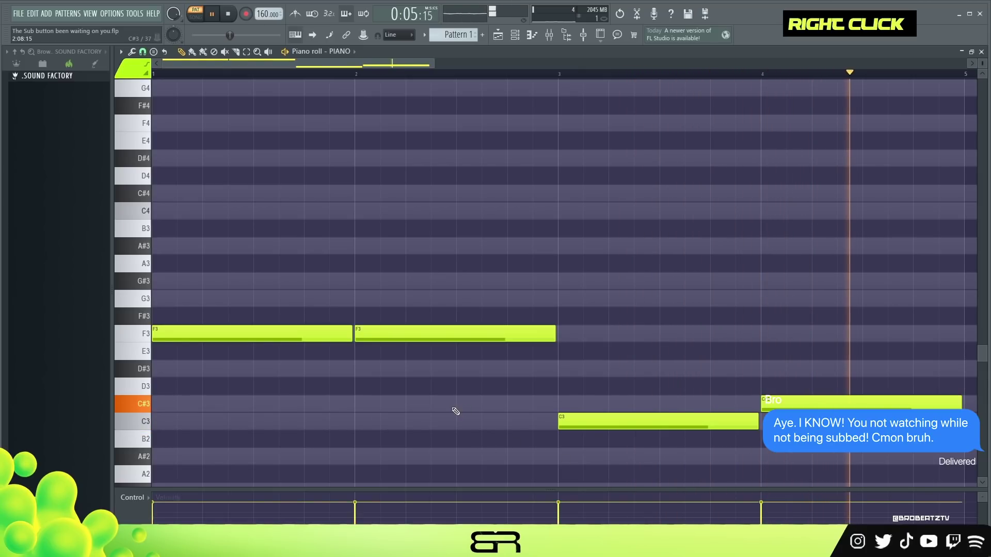
{"action": "key", "text": "space"}
Copy the bar 1 F3 note up one octave to F4 and shorten the copy to about two steps
{"action": "left_click_drag", "start_coordinate": [190, 292], "coordinate": [184, 338]}
{"action": "left_click", "coordinate": [184, 338], "text": "shift"}
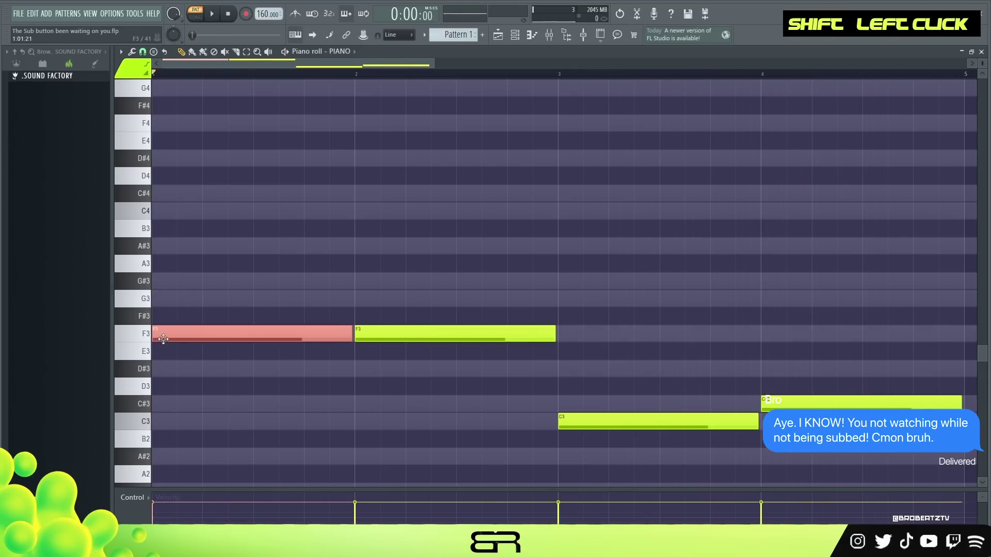
{"action": "key", "text": "ctrl+Up"}
{"action": "scroll", "coordinate": [284, 272], "scroll_direction": "up", "scroll_amount": 5}
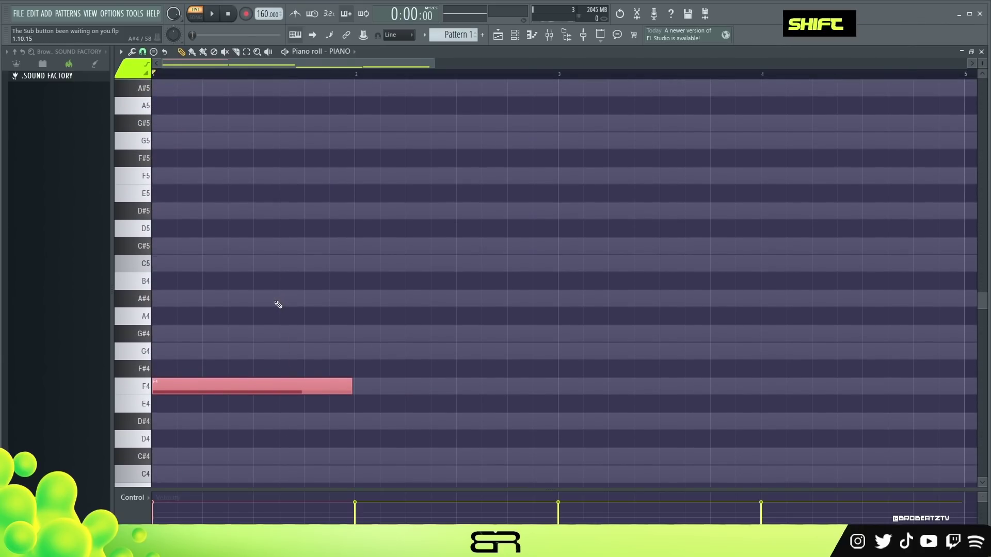
{"action": "key", "text": "shift+Left"}
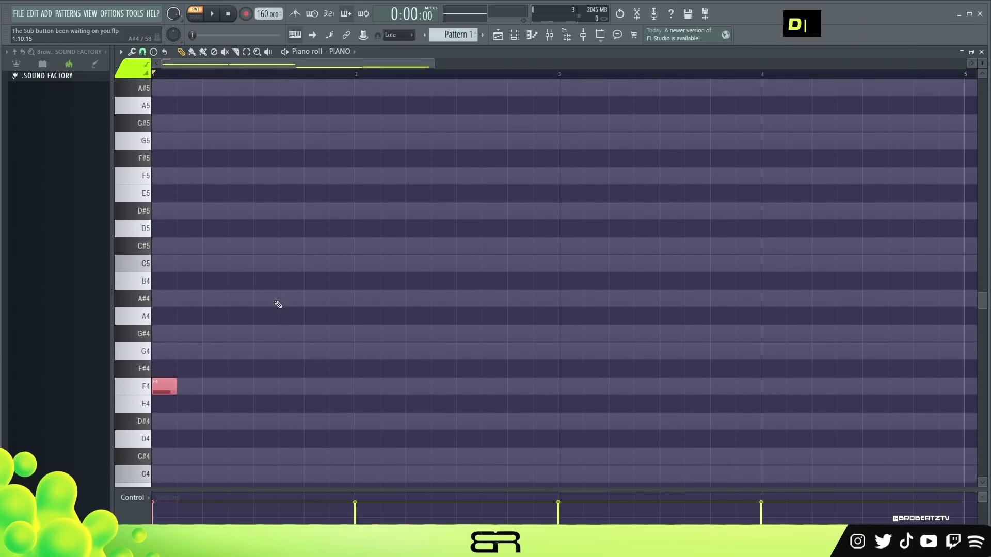
{"action": "right_click", "coordinate": [222, 382]}
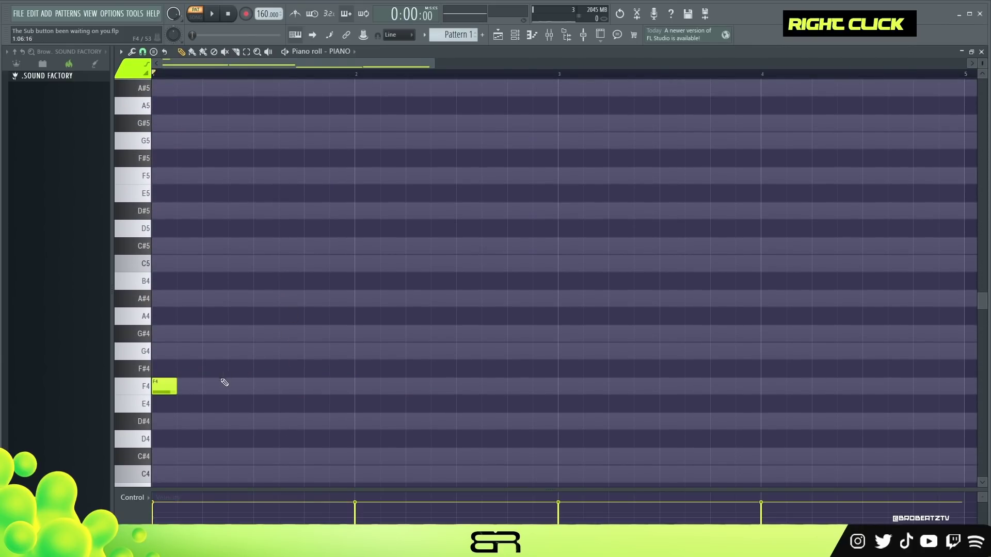
{"action": "mouse_move", "coordinate": [176, 390]}
{"action": "left_mouse_down"}
{"action": "mouse_move", "coordinate": [243, 389]}
{"action": "mouse_move", "coordinate": [178, 393]}
{"action": "left_mouse_up"}
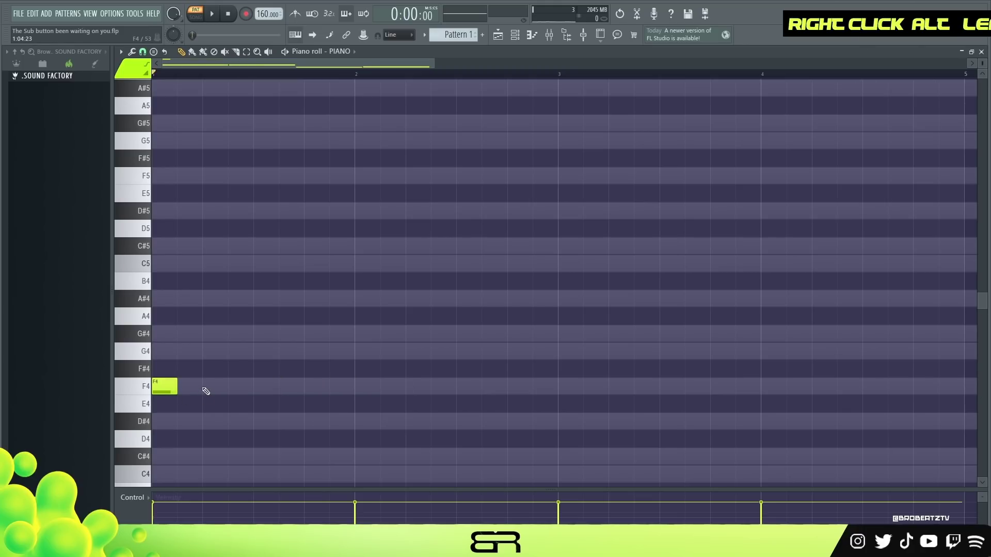
Copy the short F4 note up to G#4 and C5 to build an F minor chord
{"action": "left_click", "coordinate": [161, 387], "text": "ctrl"}
{"action": "left_click_drag", "start_coordinate": [157, 387], "coordinate": [154, 260]}
Stamp a Minor chord on F4 beside the hand-built chord and delete the stamped notes
{"action": "left_click", "coordinate": [165, 53]}
{"action": "left_click", "coordinate": [169, 130]}
{"action": "left_click", "coordinate": [191, 369]}
{"action": "left_click_drag", "start_coordinate": [192, 388], "coordinate": [163, 411]}
{"action": "right_click", "coordinate": [190, 387]}
{"action": "right_click", "coordinate": [190, 334]}
{"action": "right_click", "coordinate": [190, 264]}
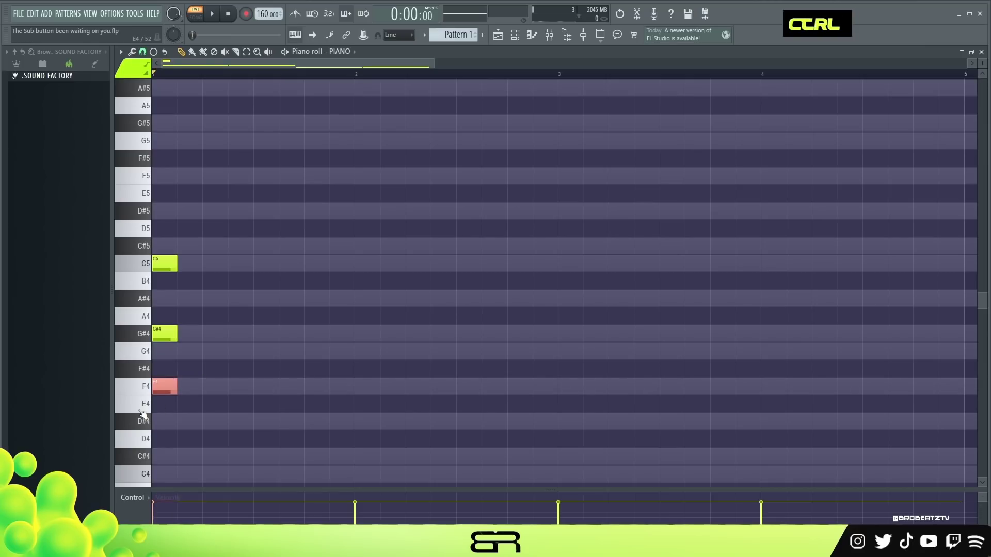
Add a copy of the F4 note one octave up at F5 and copy the four-note chord to beat 3 of bar 1
{"action": "key", "text": "ctrl+Up"}
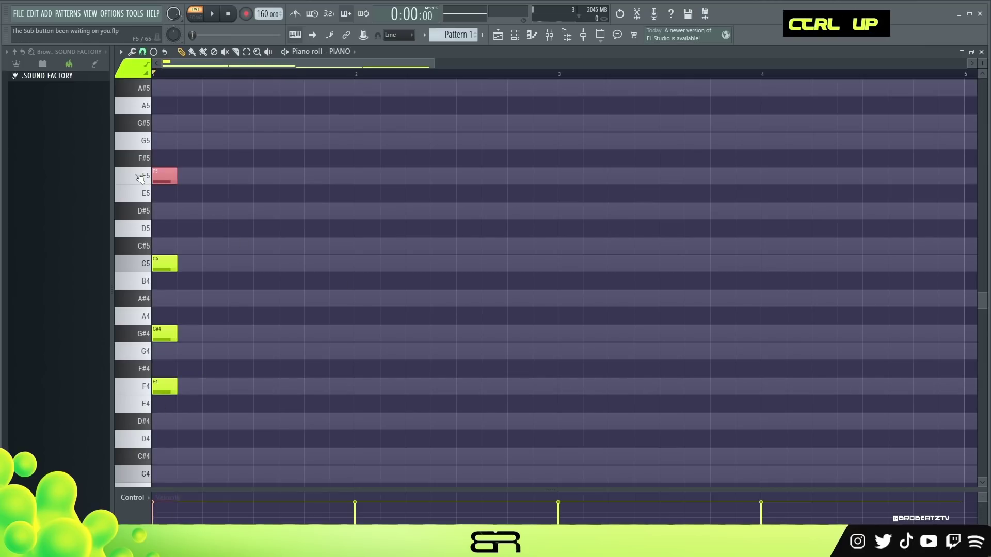
{"action": "right_click", "coordinate": [327, 274]}
{"action": "left_click_drag", "start_coordinate": [209, 150], "coordinate": [259, 390]}
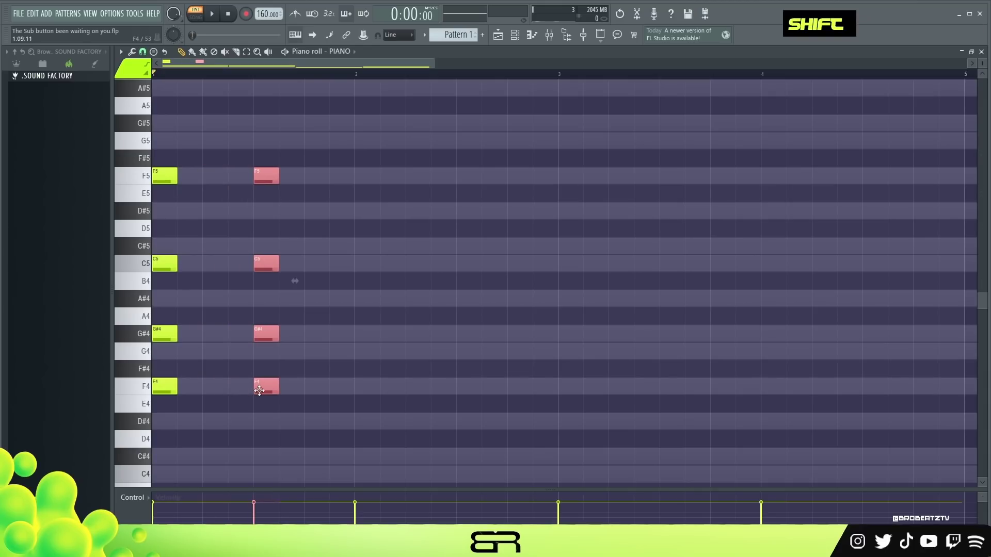
{"action": "right_click", "coordinate": [227, 397]}
{"action": "left_click_drag", "start_coordinate": [248, 166], "coordinate": [154, 382]}
{"action": "right_click", "coordinate": [195, 408]}
{"action": "left_click_drag", "start_coordinate": [193, 151], "coordinate": [160, 385]}
{"action": "right_click", "coordinate": [186, 288]}
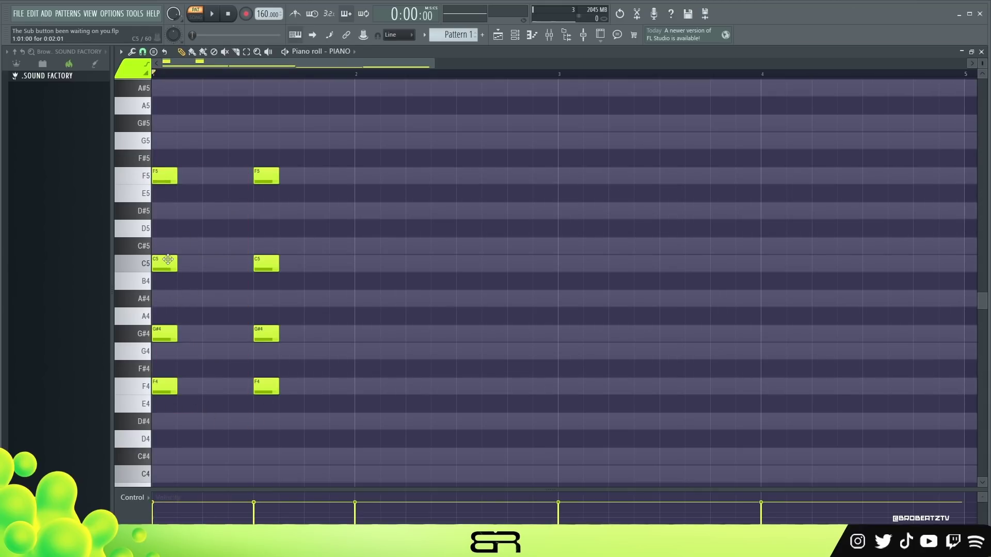
Spread the first chord into a half-beat arpeggio of F4 with F5, C5, G4 and G#4, and delete the chord copy on beat 3
{"action": "left_click_drag", "start_coordinate": [167, 264], "coordinate": [191, 264]}
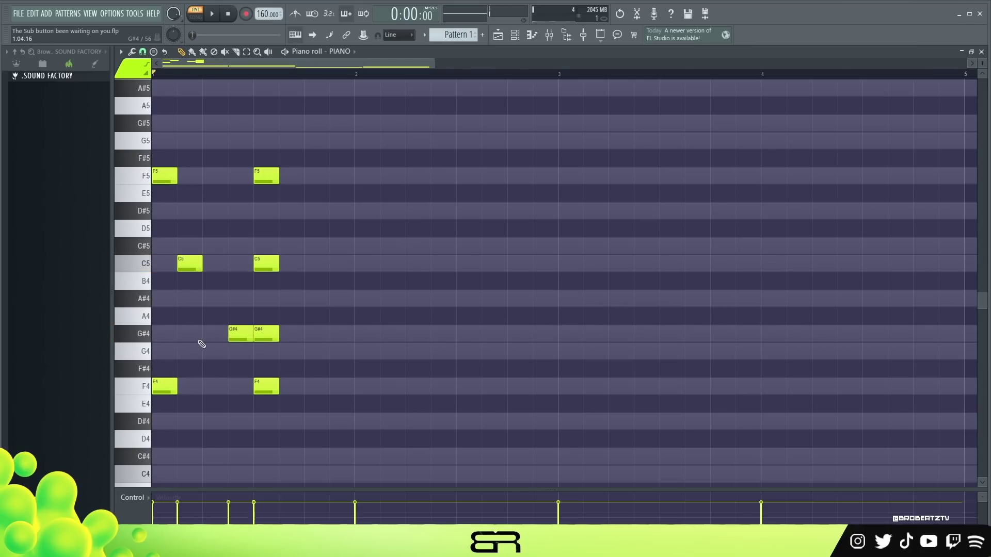
{"action": "left_click", "coordinate": [209, 351]}
{"action": "right_click", "coordinate": [267, 386]}
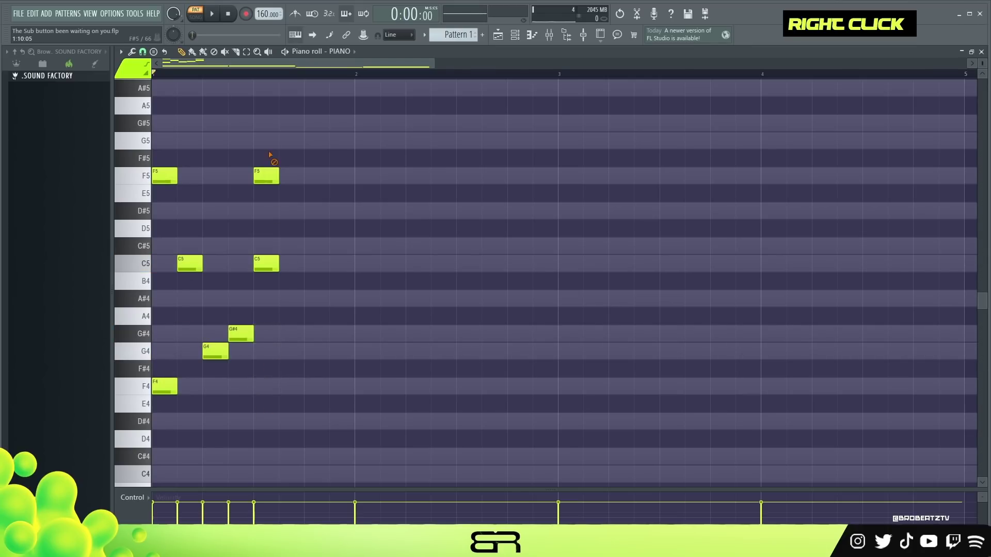
{"action": "right_click", "coordinate": [266, 175]}
{"action": "right_click", "coordinate": [266, 263]}
{"action": "key", "text": "space"}
{"action": "key", "text": "space"}
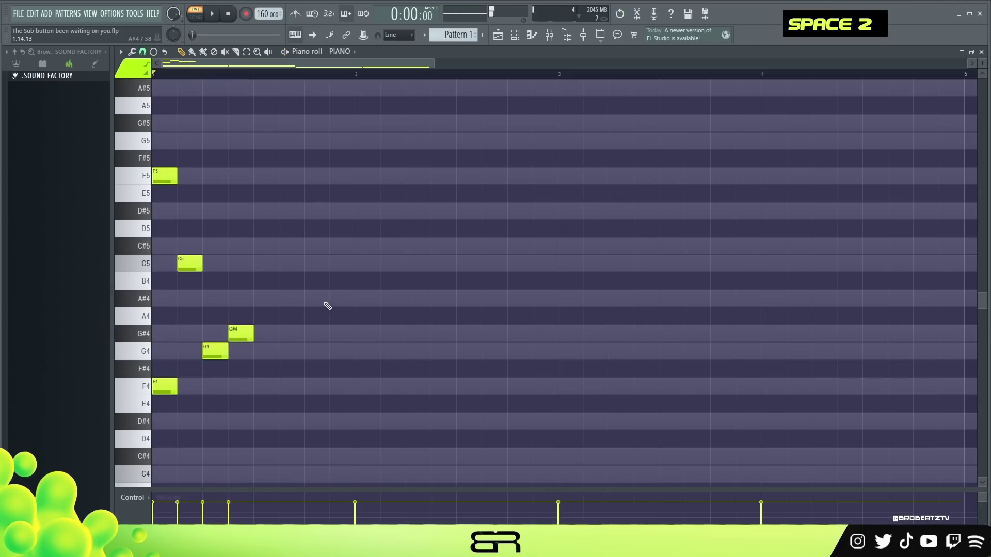
Copy the two-beat arpeggio repeatedly until it fills bars 1 to 4, and play back the pattern
{"action": "mouse_move", "coordinate": [301, 442]}
{"action": "left_mouse_down"}
{"action": "mouse_move", "coordinate": [150, 165]}
{"action": "mouse_move", "coordinate": [222, 195]}
{"action": "left_mouse_up"}
{"action": "left_click_drag", "start_coordinate": [243, 149], "coordinate": [151, 414]}
{"action": "left_click_drag", "start_coordinate": [161, 239], "coordinate": [367, 387]}
{"action": "left_click_drag", "start_coordinate": [599, 413], "coordinate": [562, 219]}
{"action": "right_click", "coordinate": [520, 218], "text": "ctrl"}
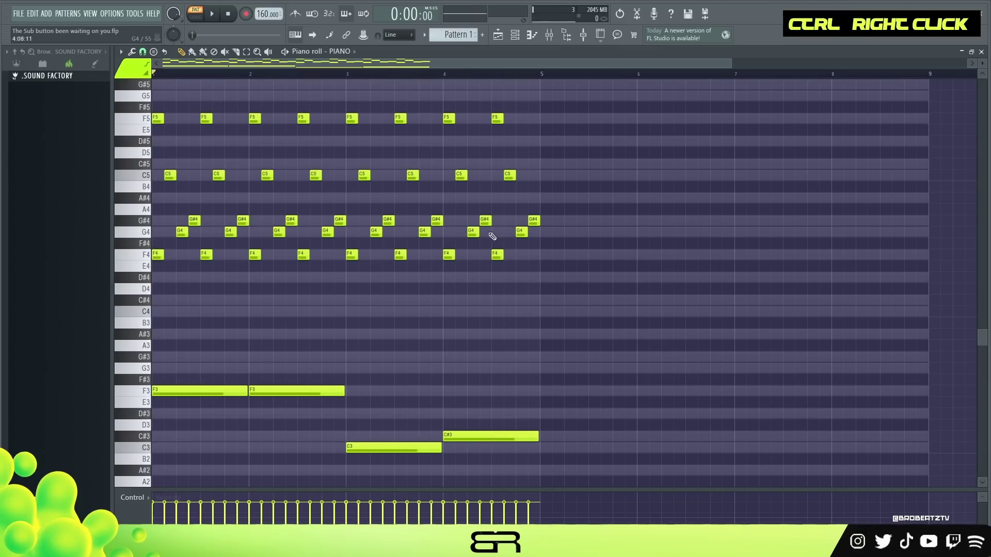
{"action": "scroll", "coordinate": [606, 270], "scroll_direction": "down", "scroll_amount": 2}
{"action": "key", "text": "space"}
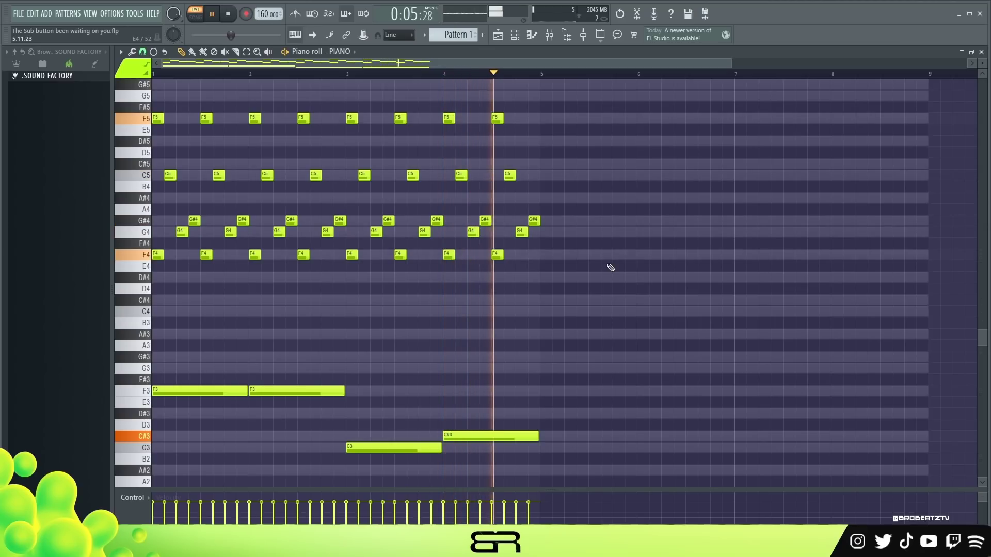
{"action": "key", "text": "space"}
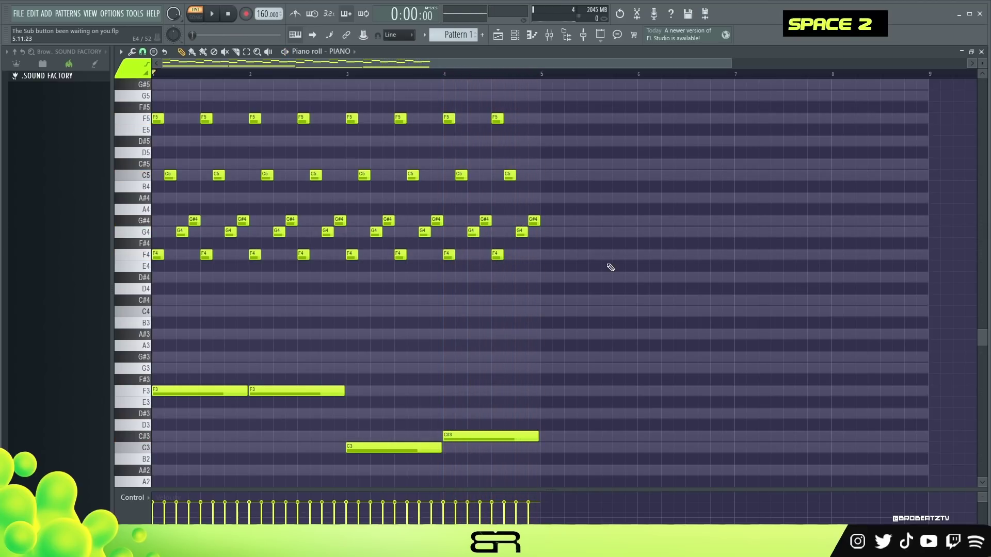
Copy all notes of bars 1 to 4, bass line and arpeggio, to bars 5 to 8
{"action": "key", "text": "ctrl+a"}
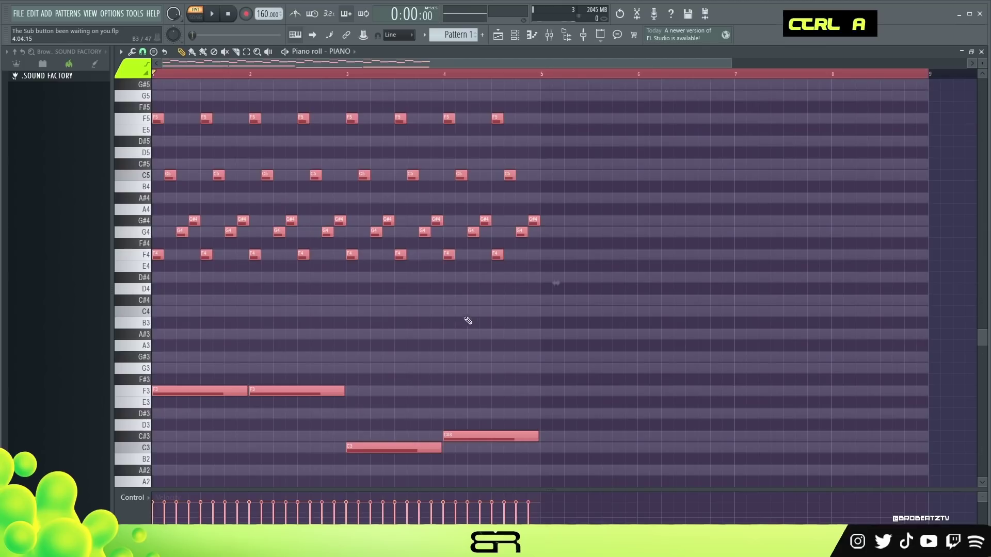
{"action": "left_click_drag", "start_coordinate": [159, 119], "coordinate": [544, 114]}
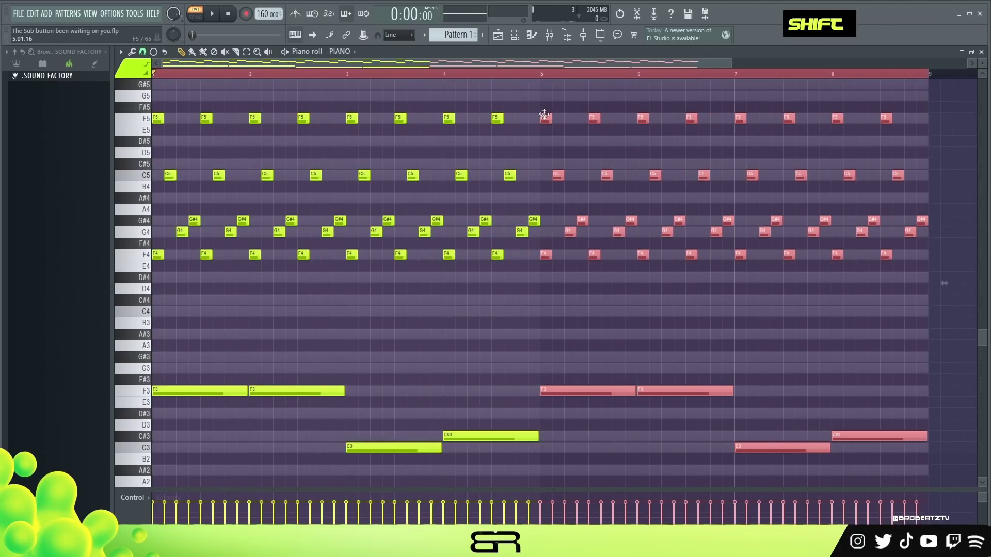
{"action": "right_click", "coordinate": [676, 324]}
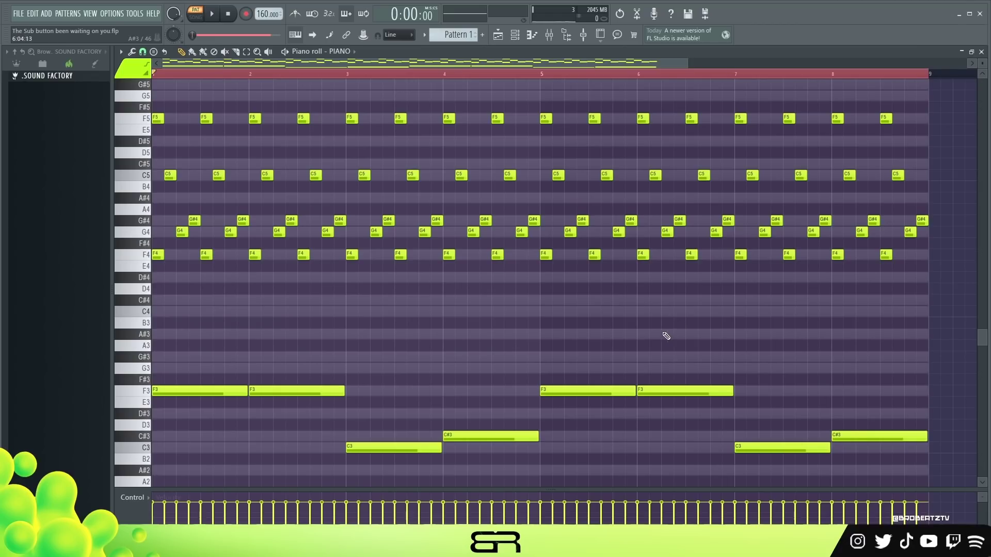
Set the playback position to the start of bar 5 and delete the stray D#6 note there
{"action": "scroll", "coordinate": [798, 339], "scroll_direction": "up", "scroll_amount": 3}
{"action": "scroll", "coordinate": [723, 316], "scroll_direction": "up", "scroll_amount": 1}
{"action": "right_click", "coordinate": [712, 321]}
{"action": "scroll", "coordinate": [599, 245], "scroll_direction": "down", "scroll_amount": 2}
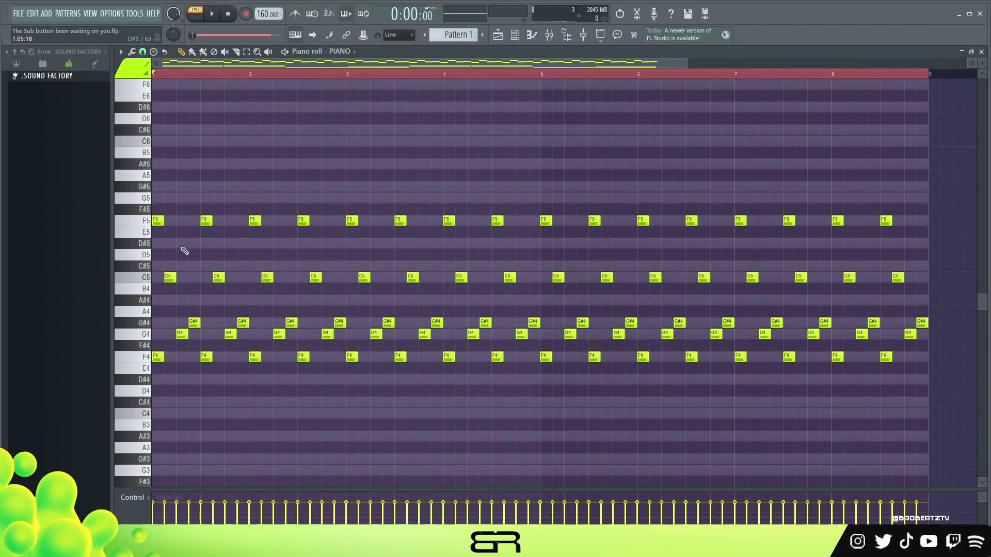
{"action": "key", "text": "ctrl"}
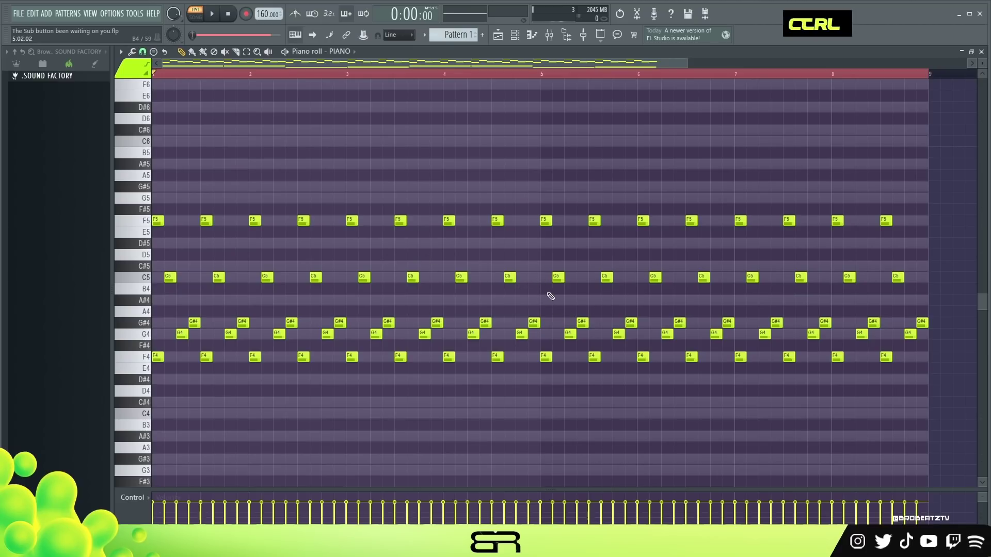
{"action": "scroll", "coordinate": [560, 88], "scroll_direction": "up", "scroll_amount": 4}
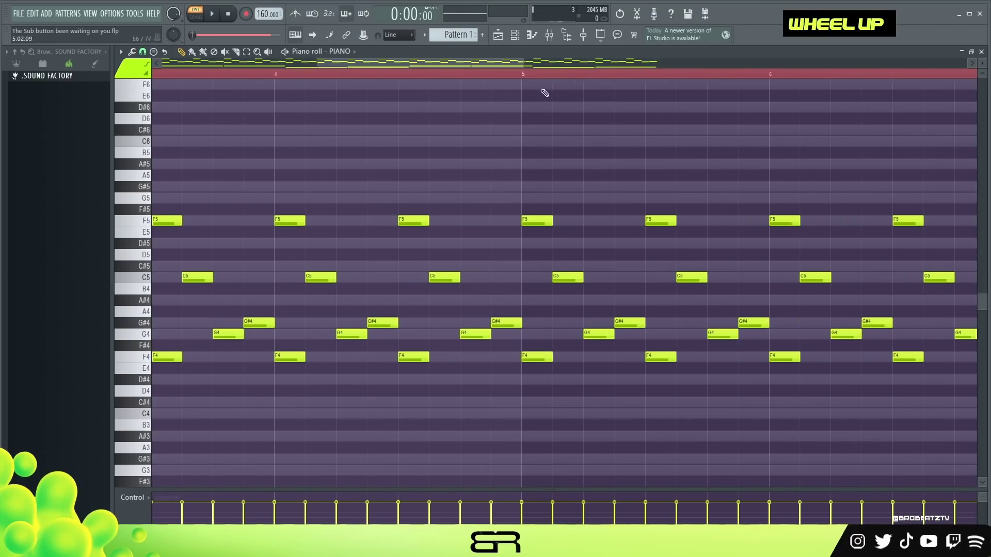
{"action": "left_click", "coordinate": [522, 108]}
{"action": "double_click", "coordinate": [524, 76]}
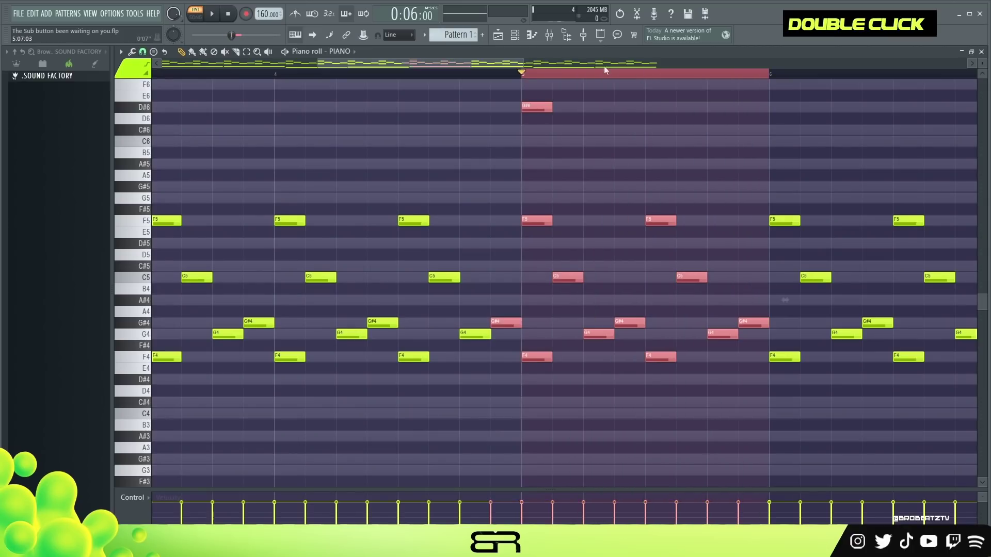
{"action": "right_click", "coordinate": [537, 107]}
Add a half-beat C5 note at the start of bar 5 and raise it by octaves to C8, auditioning it
{"action": "mouse_move", "coordinate": [521, 283]}
{"action": "left_mouse_down"}
{"action": "mouse_move", "coordinate": [593, 289]}
{"action": "mouse_move", "coordinate": [550, 278]}
{"action": "left_mouse_up"}
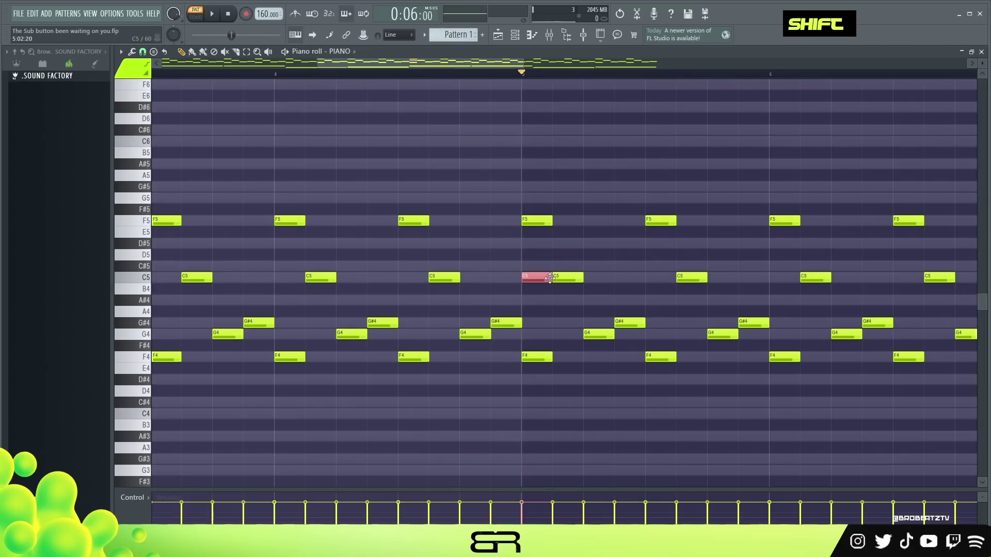
{"action": "key", "text": "ctrl+Up"}
{"action": "scroll", "coordinate": [656, 283], "scroll_direction": "up", "scroll_amount": 4}
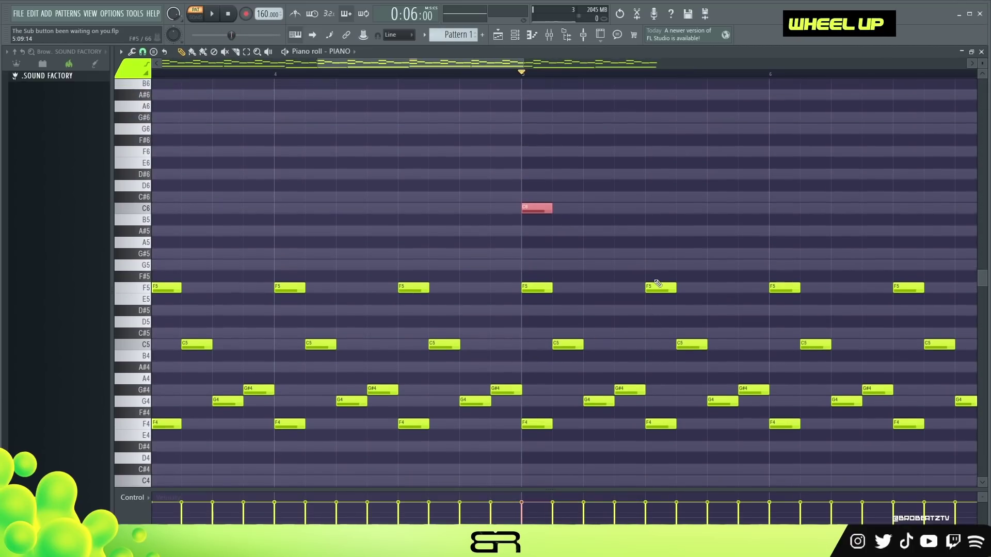
{"action": "key", "text": "Left"}
{"action": "key", "text": "ctrl+Up"}
{"action": "key", "text": "space"}
{"action": "key", "text": "space"}
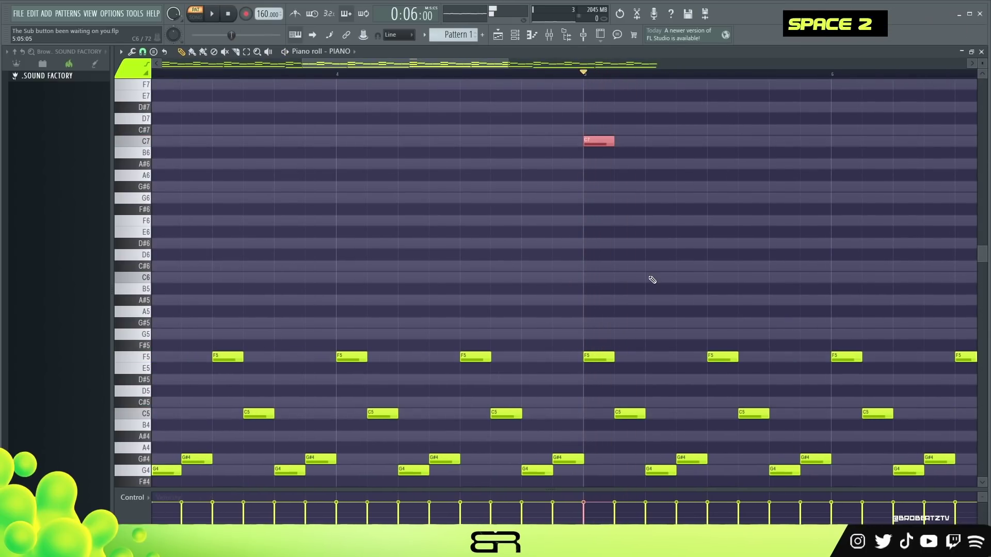
{"action": "key", "text": "space"}
{"action": "key", "text": "ctrl+Up"}
{"action": "key", "text": "space"}
{"action": "scroll", "coordinate": [670, 279], "scroll_direction": "up", "scroll_amount": 2}
{"action": "key", "text": "space"}
{"action": "key", "text": "space"}
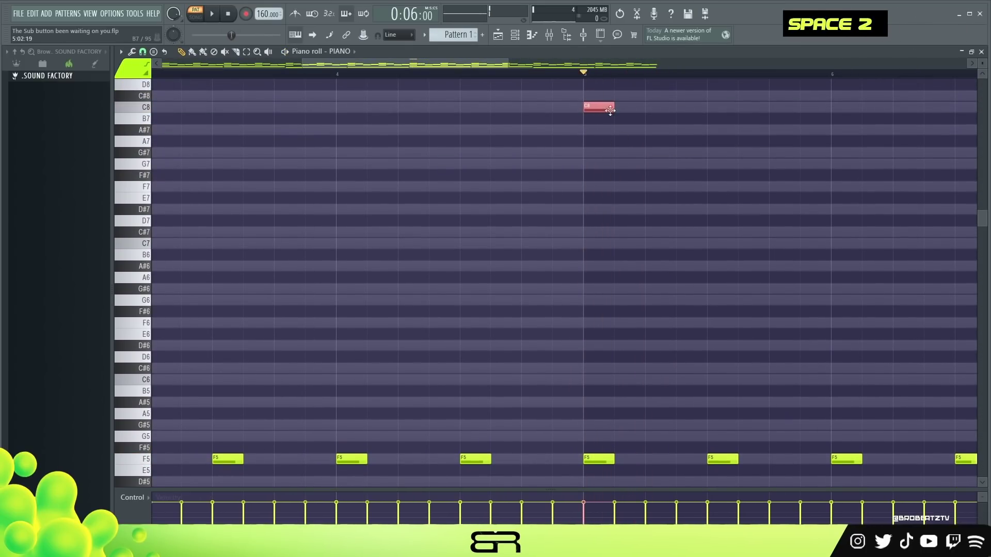
Examine how far the high C8 note lies above the arpeggio notes around bar 5
{"action": "scroll", "coordinate": [609, 137], "scroll_direction": "up", "scroll_amount": 1}
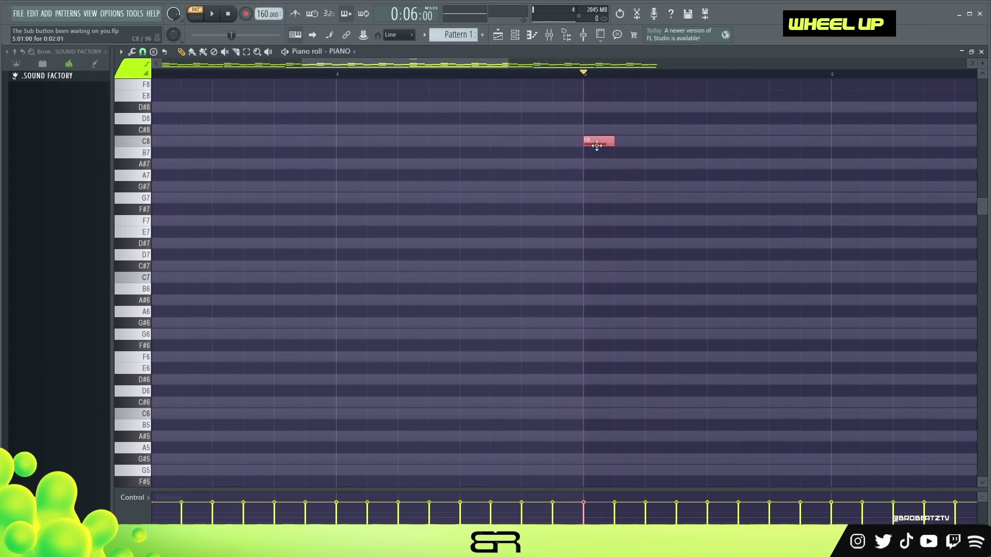
{"action": "scroll", "coordinate": [614, 289], "scroll_direction": "down", "scroll_amount": 6}
{"action": "scroll", "coordinate": [646, 365], "scroll_direction": "down", "scroll_amount": 3}
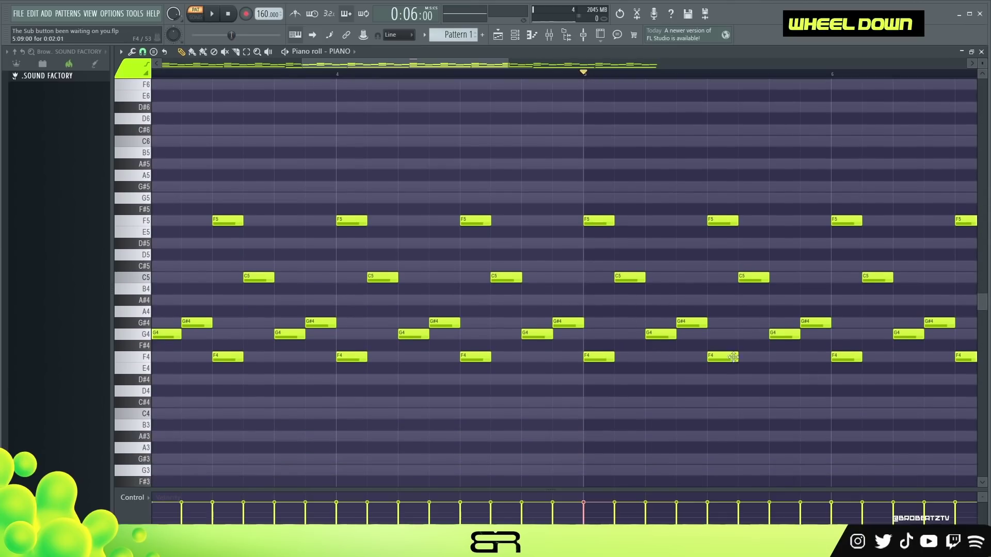
{"action": "scroll", "coordinate": [669, 320], "scroll_direction": "up", "scroll_amount": 10}
{"action": "scroll", "coordinate": [673, 360], "scroll_direction": "down", "scroll_amount": 8}
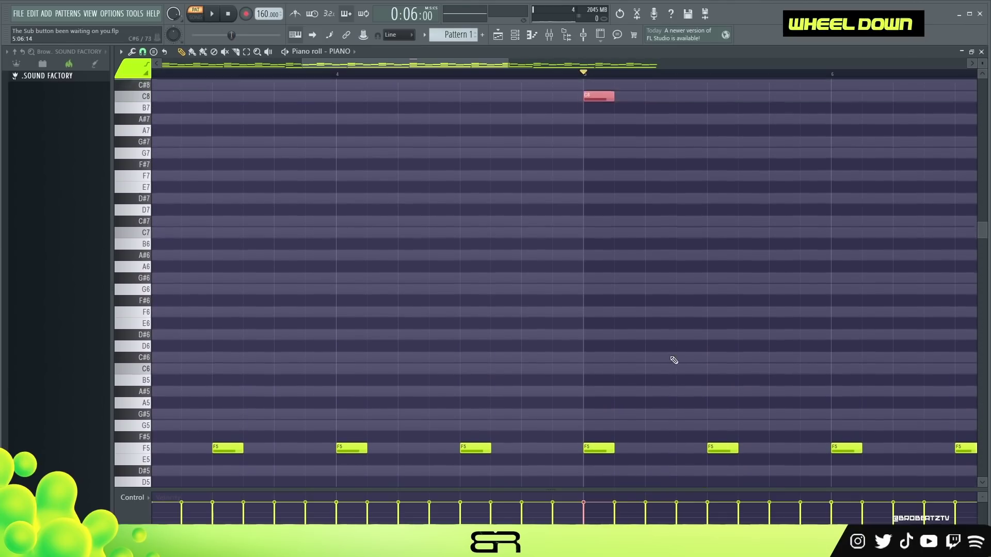
{"action": "scroll", "coordinate": [658, 315], "scroll_direction": "up", "scroll_amount": 7}
{"action": "scroll", "coordinate": [620, 269], "scroll_direction": "up", "scroll_amount": 9}
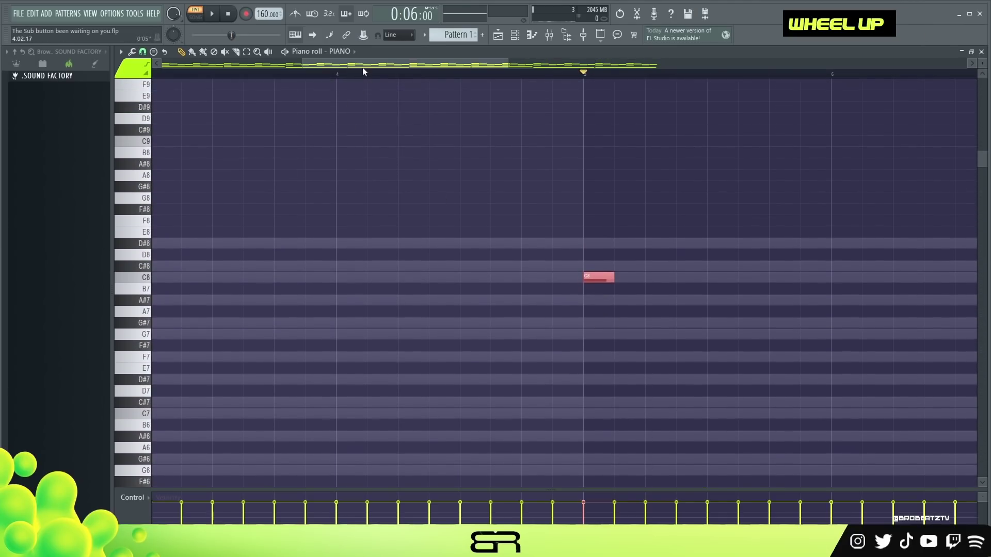
Set a quarter-beat snap grid and shorten the C8 note at bar 5 to a quarter beat
{"action": "left_click_drag", "start_coordinate": [362, 66], "coordinate": [448, 71]}
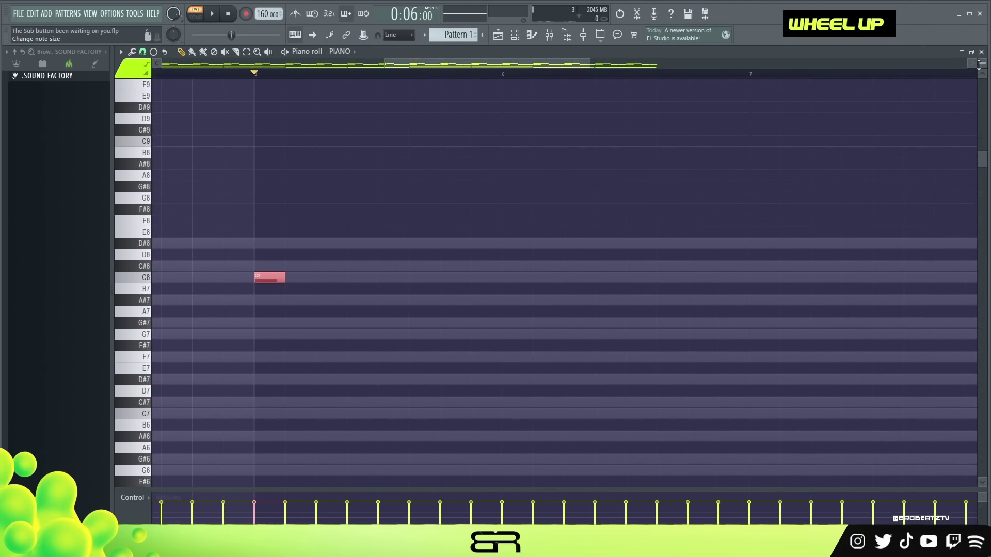
{"action": "scroll", "coordinate": [393, 261], "scroll_direction": "down", "scroll_amount": 10}
{"action": "scroll", "coordinate": [396, 262], "scroll_direction": "up", "scroll_amount": 5}
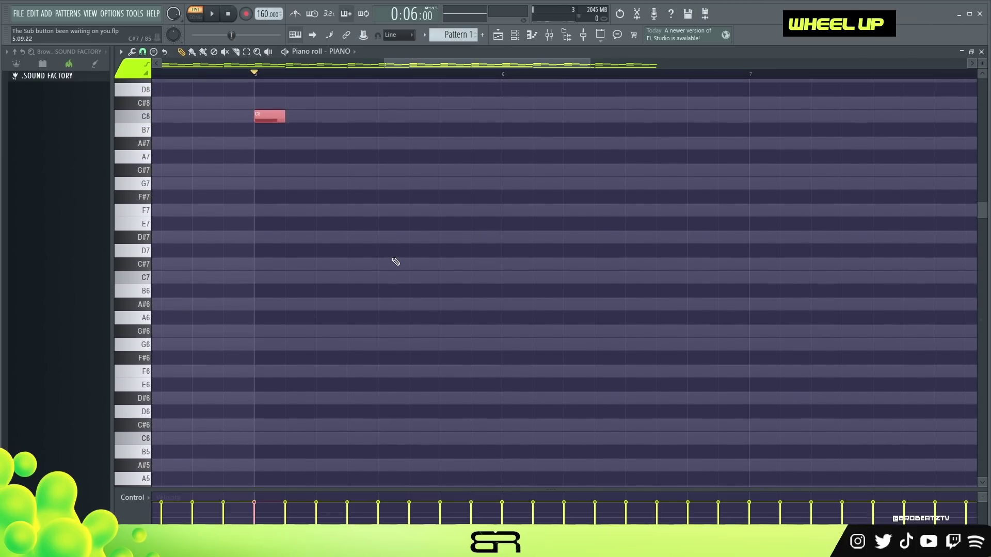
{"action": "left_click", "coordinate": [144, 52]}
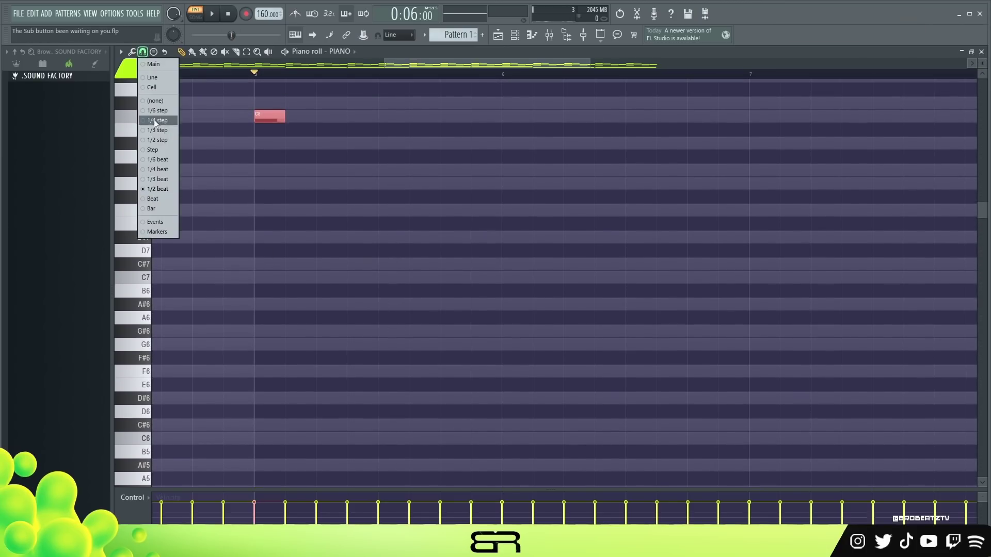
{"action": "left_click", "coordinate": [158, 163]}
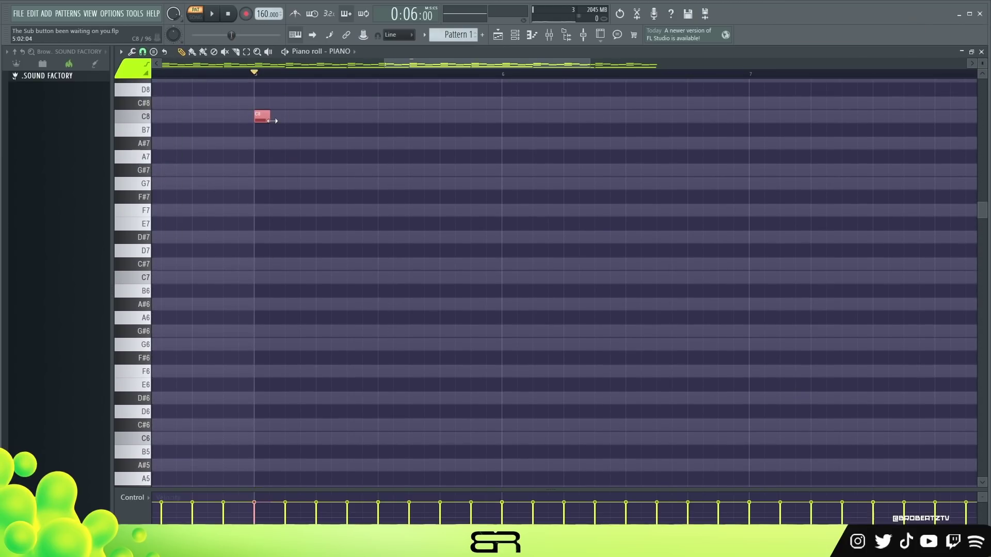
Build a quarter-beat figure of C8, G7, G#7 and G7, and repeat it four times across bar 5
{"action": "mouse_move", "coordinate": [278, 122]}
{"action": "left_mouse_down"}
{"action": "mouse_move", "coordinate": [267, 118]}
{"action": "mouse_move", "coordinate": [296, 142]}
{"action": "left_mouse_up"}
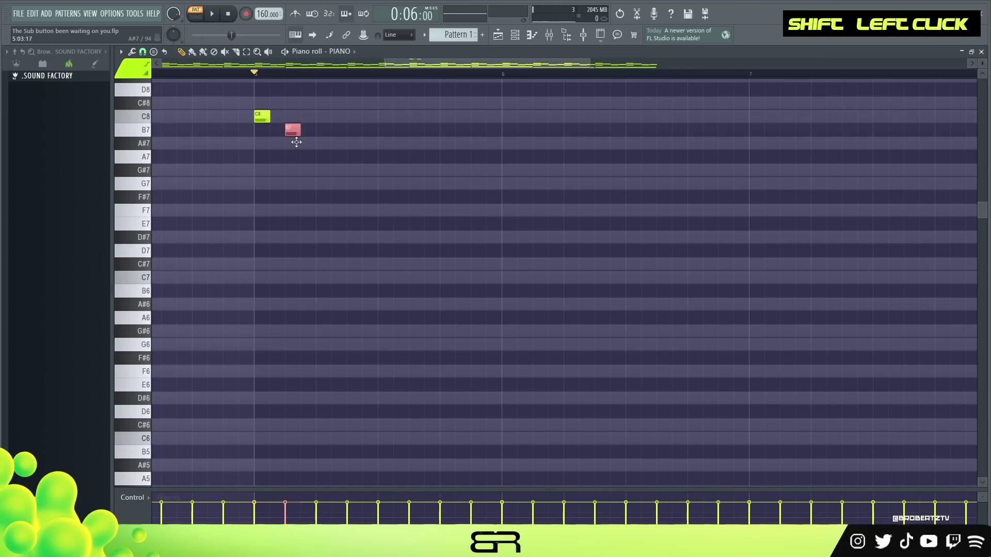
{"action": "left_click", "coordinate": [304, 187]}
{"action": "left_click_drag", "start_coordinate": [332, 205], "coordinate": [324, 118], "text": "ctrl"}
{"action": "left_click_drag", "start_coordinate": [261, 106], "coordinate": [421, 206], "text": "ctrl"}
{"action": "left_click_drag", "start_coordinate": [276, 128], "coordinate": [388, 133], "text": "shift"}
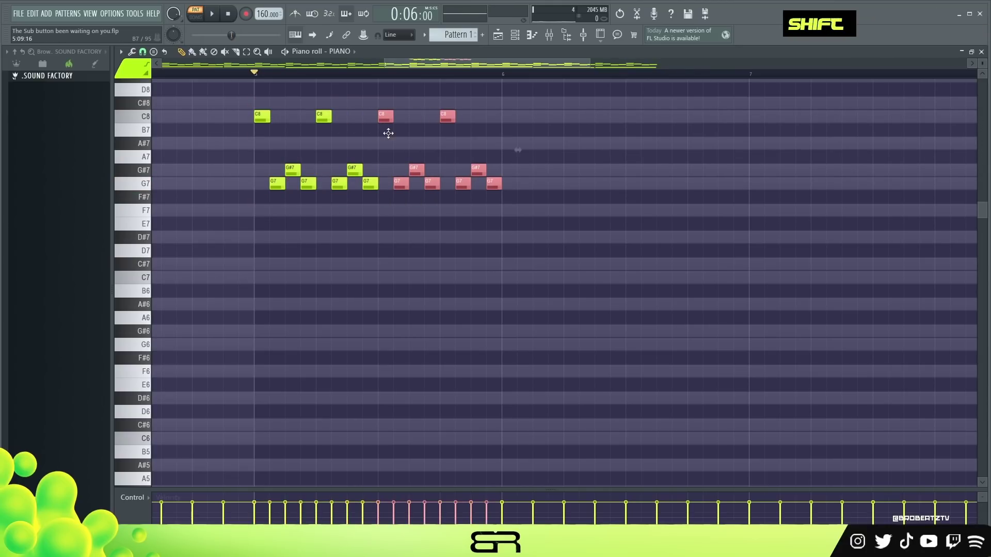
Copy the bar 5 G7 and G#7 notes to bar 6, and copy the C8 notes there lowered to F7
{"action": "left_click_drag", "start_coordinate": [244, 150], "coordinate": [522, 200], "text": "ctrl"}
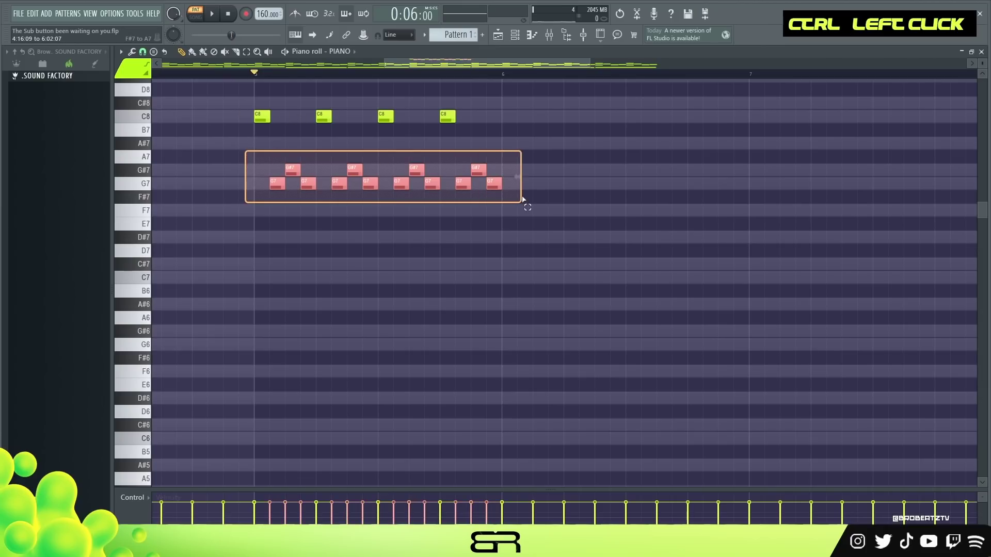
{"action": "left_click_drag", "start_coordinate": [273, 191], "coordinate": [529, 190], "text": "shift"}
{"action": "right_click", "coordinate": [543, 205]}
{"action": "left_click_drag", "start_coordinate": [228, 109], "coordinate": [460, 126], "text": "ctrl"}
{"action": "left_click_drag", "start_coordinate": [260, 121], "coordinate": [575, 208], "text": "shift"}
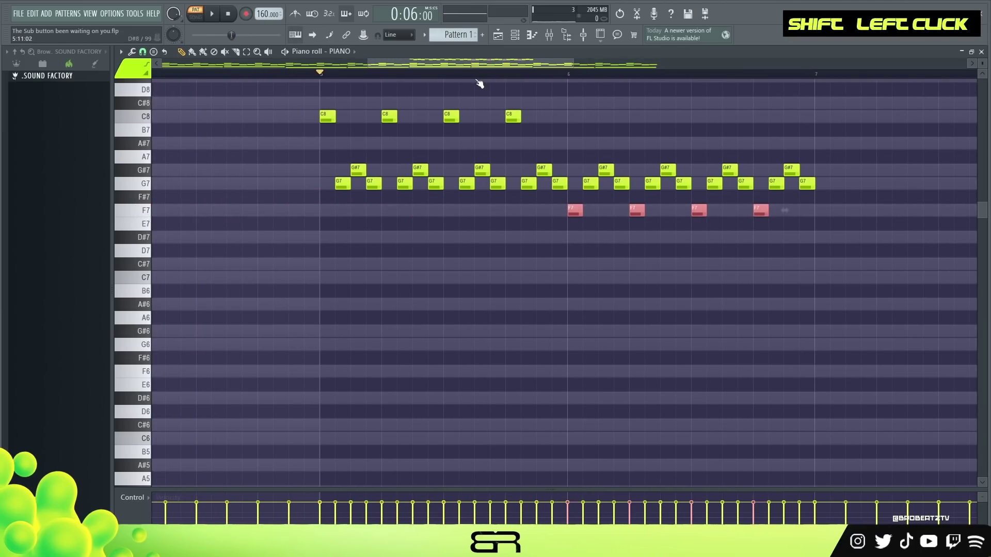
Copy the two-bar high melody from bars 5 and 6 to bars 7 and 8
{"action": "scroll", "coordinate": [534, 216], "scroll_direction": "down", "scroll_amount": 3}
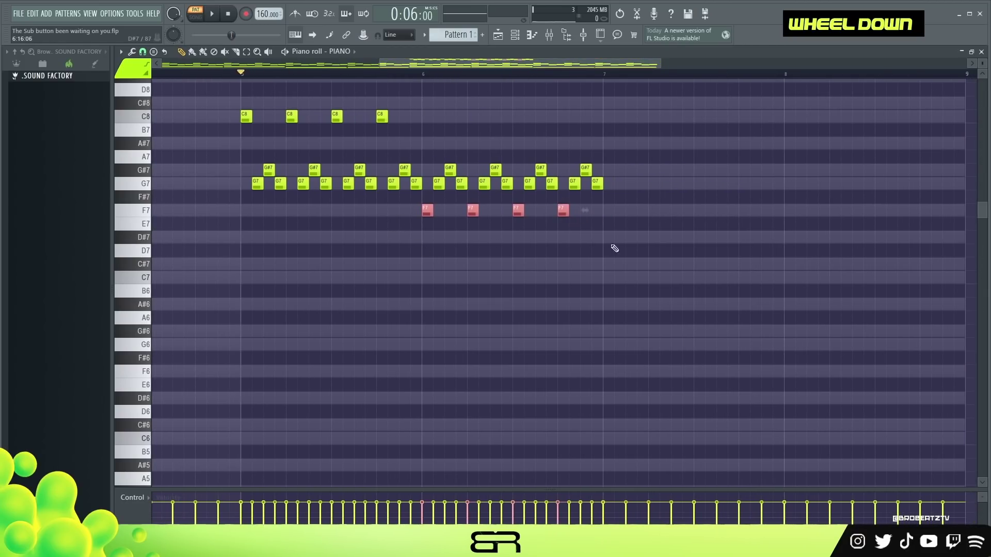
{"action": "left_click_drag", "start_coordinate": [635, 244], "coordinate": [613, 133], "text": "ctrl"}
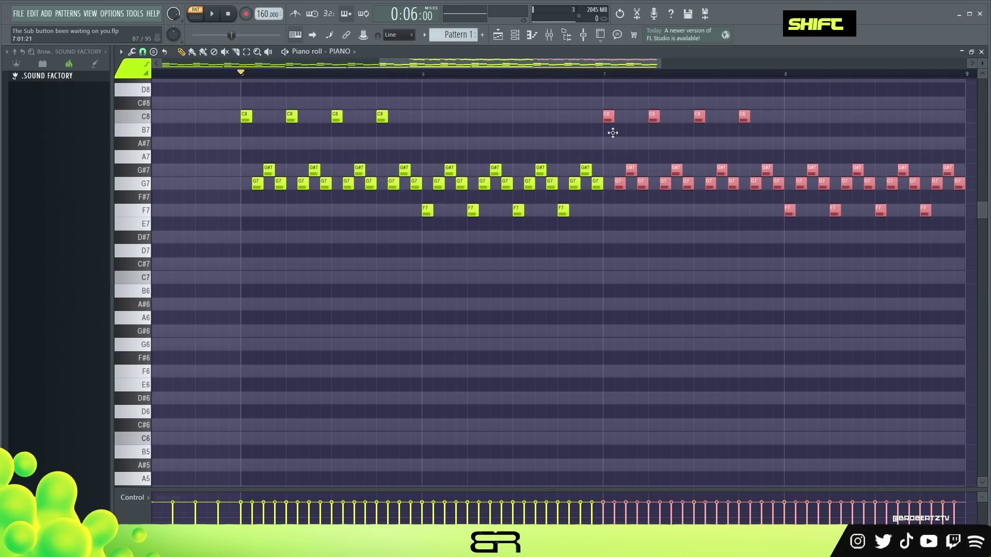
{"action": "right_click", "coordinate": [564, 271], "text": "ctrl"}
{"action": "right_click", "coordinate": [551, 272]}
Play back the full eight-bar pattern and audition a key on the NOIRE Pure piano
{"action": "key", "text": "space"}
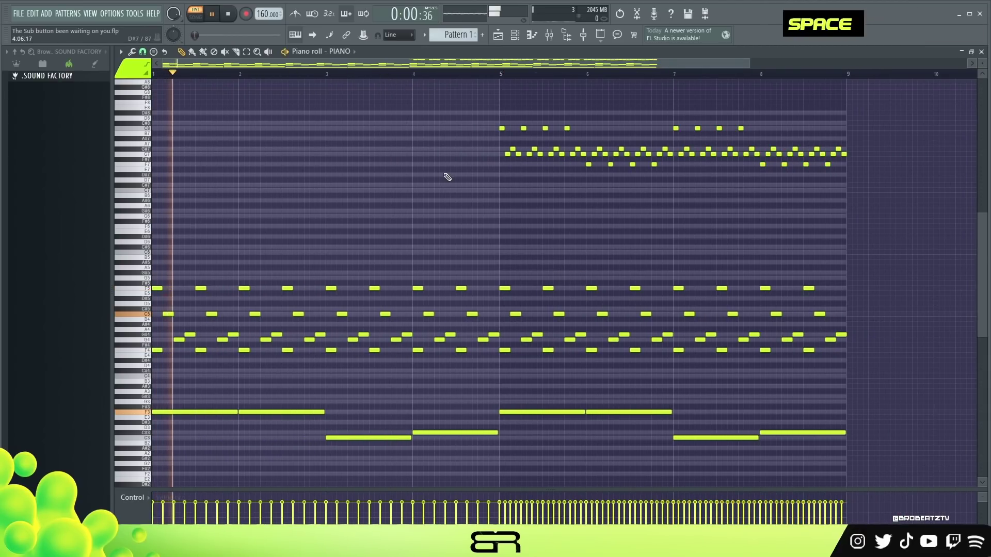
{"action": "scroll", "coordinate": [448, 177], "scroll_direction": "down", "scroll_amount": 1}
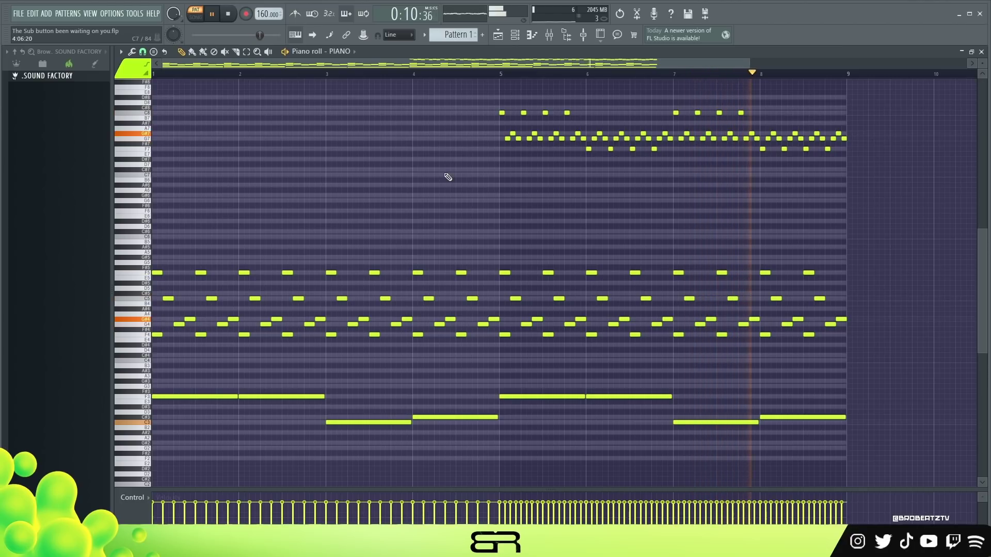
{"action": "key", "text": "space"}
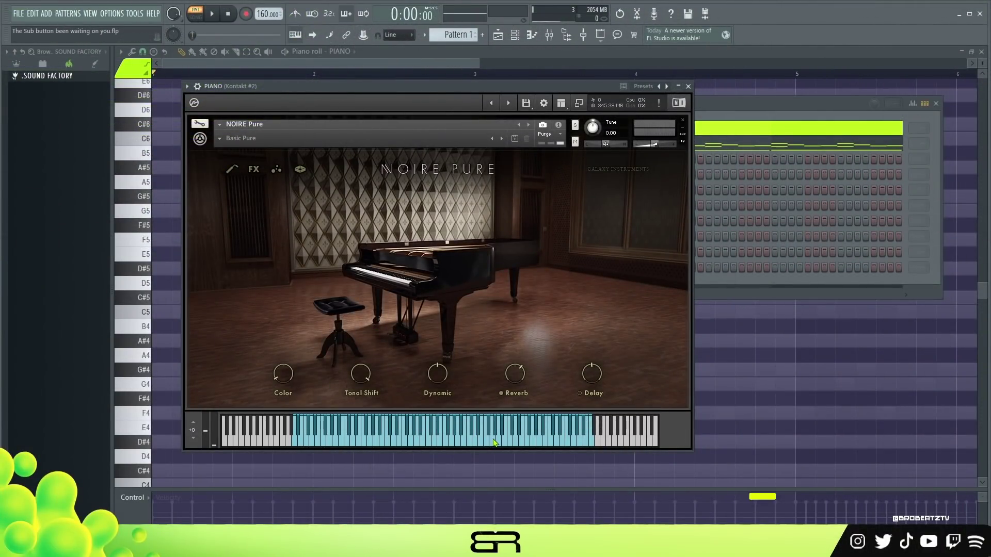
{"action": "double_click", "coordinate": [422, 447]}
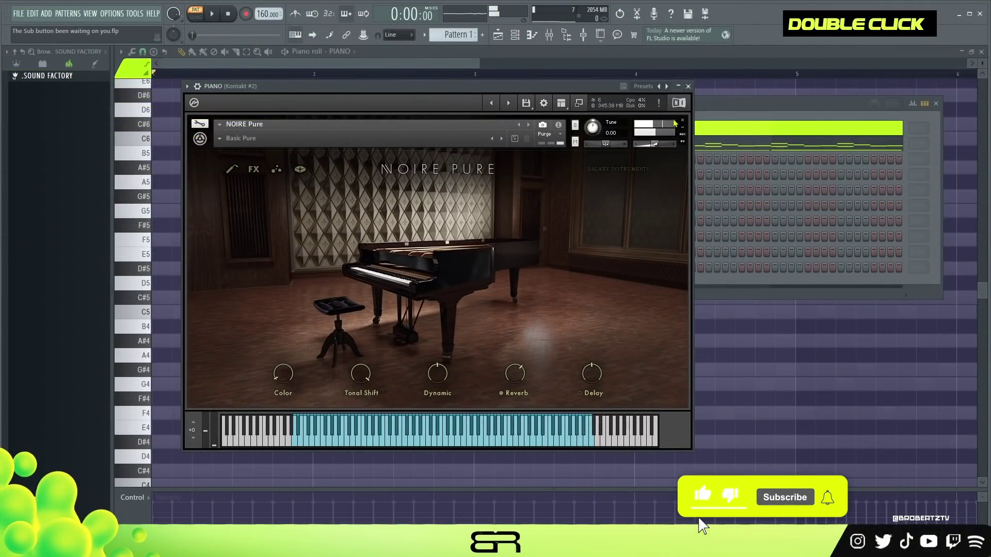
Close the piano instrument window, place a 1.75-bar F4 at bar 1, and stack copies of it on G5, G#5 and C6
{"action": "left_click", "coordinate": [688, 87]}
{"action": "right_click", "coordinate": [198, 227]}
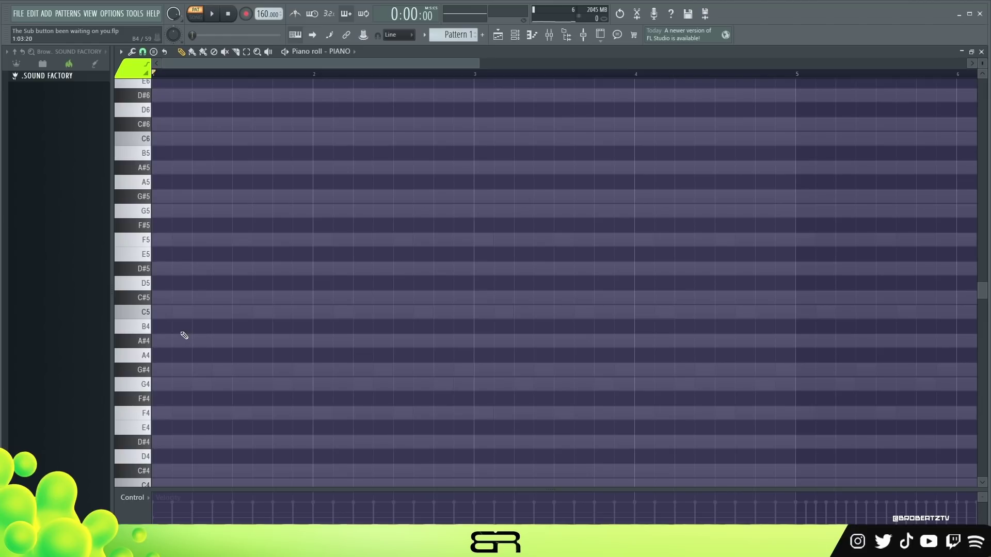
{"action": "left_click", "coordinate": [156, 413]}
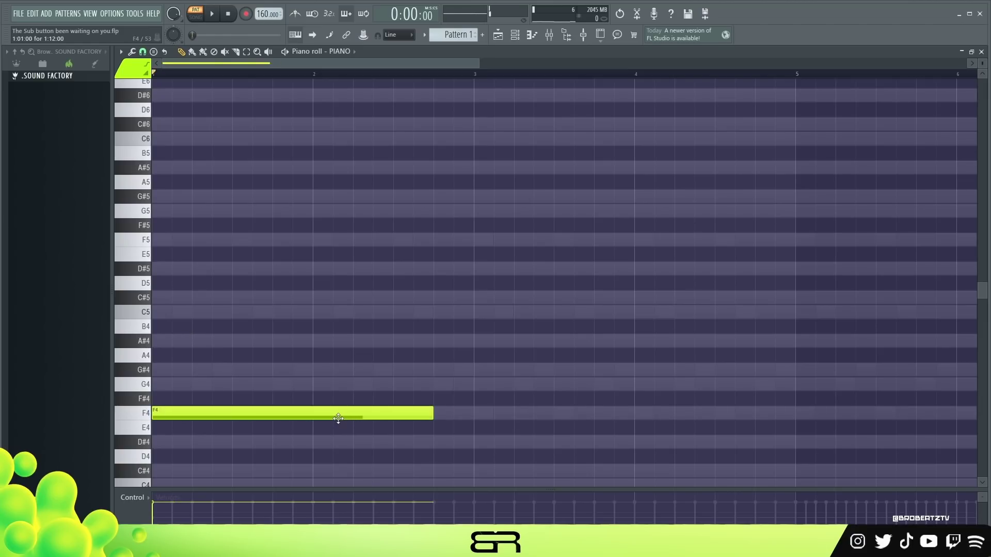
{"action": "left_click", "coordinate": [195, 413], "text": "ctrl"}
{"action": "left_click_drag", "start_coordinate": [182, 414], "coordinate": [163, 384]}
{"action": "left_click", "coordinate": [185, 398]}
{"action": "left_click_drag", "start_coordinate": [197, 248], "coordinate": [199, 384]}
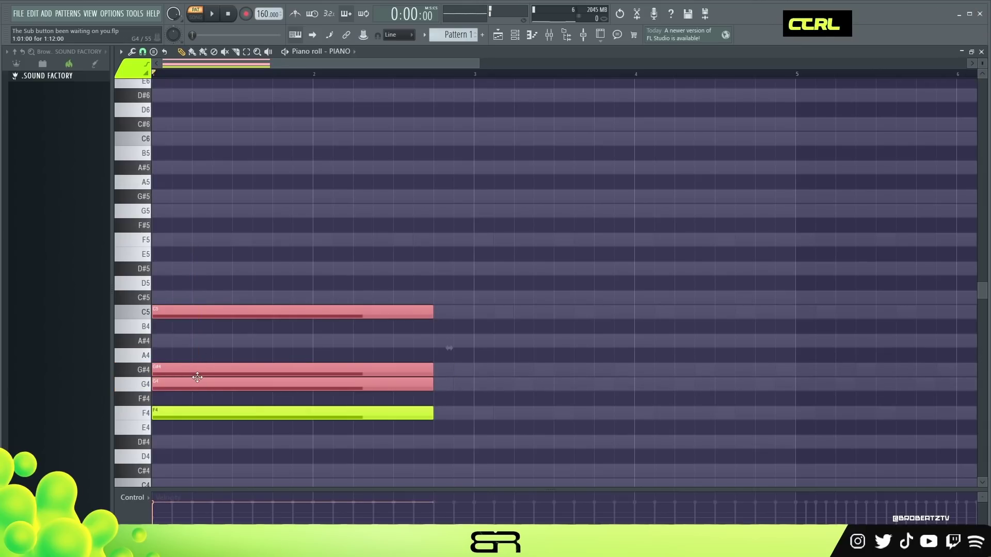
{"action": "key", "text": "ctrl+Up"}
{"action": "scroll", "coordinate": [252, 340], "scroll_direction": "up", "scroll_amount": 3}
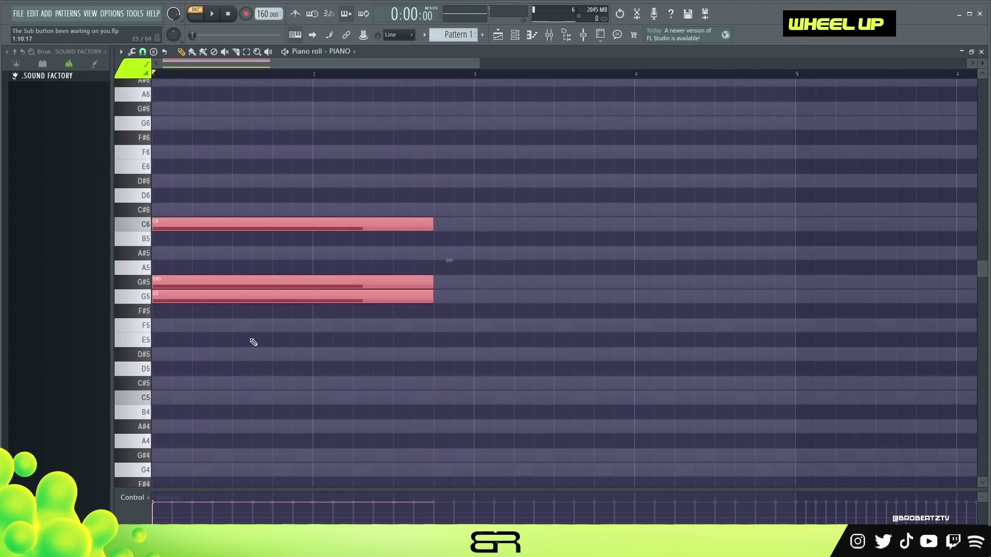
Start the G5 on beat 2 of bar 1, shorten the G#5 to the last half of bar 2, and shift the C6 later
{"action": "right_click", "coordinate": [212, 312]}
{"action": "mouse_move", "coordinate": [177, 293]}
{"action": "left_mouse_down"}
{"action": "mouse_move", "coordinate": [243, 305]}
{"action": "mouse_move", "coordinate": [220, 302]}
{"action": "mouse_move", "coordinate": [368, 292]}
{"action": "left_mouse_up"}
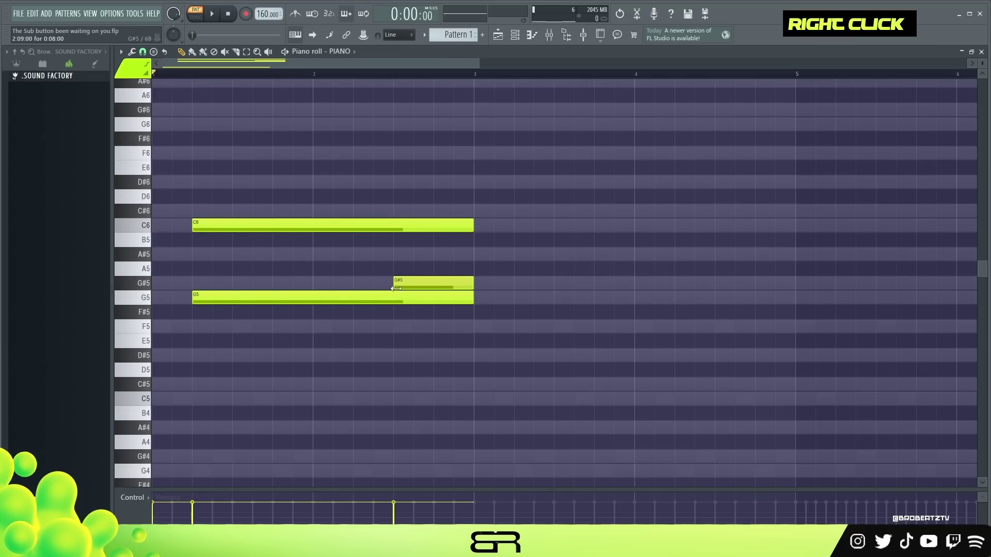
{"action": "mouse_move", "coordinate": [300, 232]}
{"action": "left_mouse_down"}
{"action": "mouse_move", "coordinate": [344, 231]}
{"action": "mouse_move", "coordinate": [299, 231]}
{"action": "mouse_move", "coordinate": [316, 231]}
{"action": "left_mouse_up"}
Duplicate the F4 note two octaves up as F6, starting on beat 3 of bar 1
{"action": "scroll", "coordinate": [259, 323], "scroll_direction": "down", "scroll_amount": 4}
{"action": "left_click", "coordinate": [181, 331], "text": "ctrl"}
{"action": "left_click", "coordinate": [179, 328], "text": "shift"}
{"action": "left_click_drag", "start_coordinate": [179, 328], "coordinate": [250, 333]}
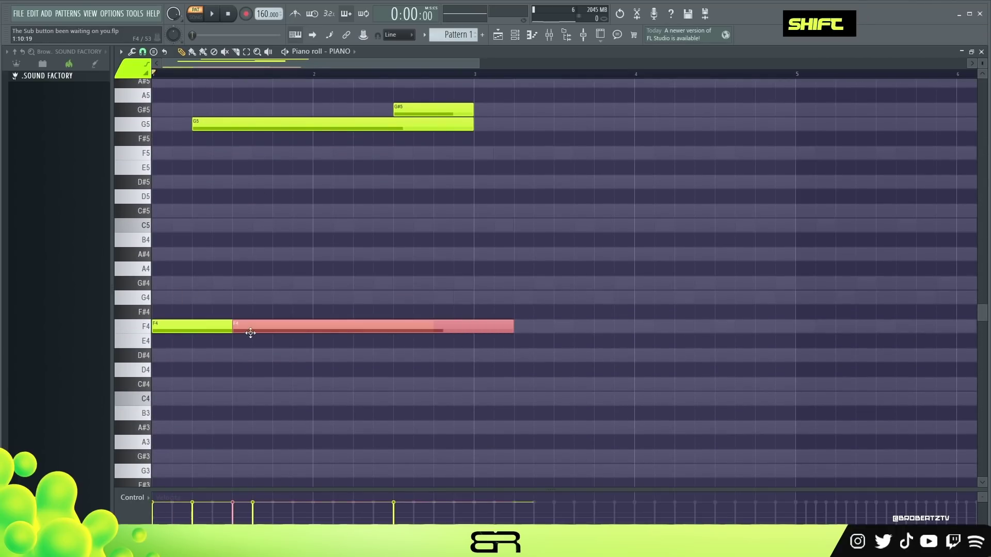
{"action": "key", "text": "ctrl+Up"}
{"action": "key", "text": "ctrl+Up"}
{"action": "scroll", "coordinate": [258, 327], "scroll_direction": "up", "scroll_amount": 4}
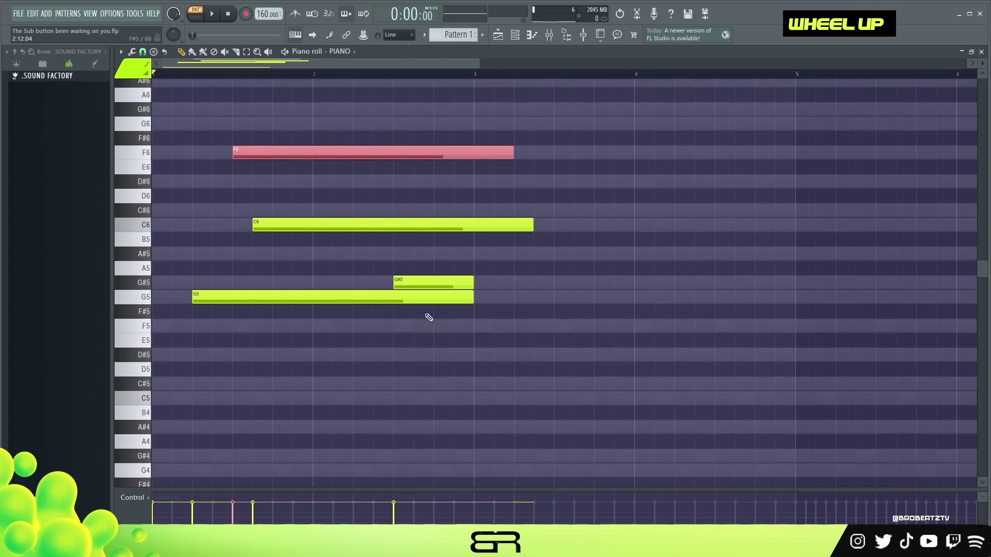
{"action": "right_click", "coordinate": [254, 183]}
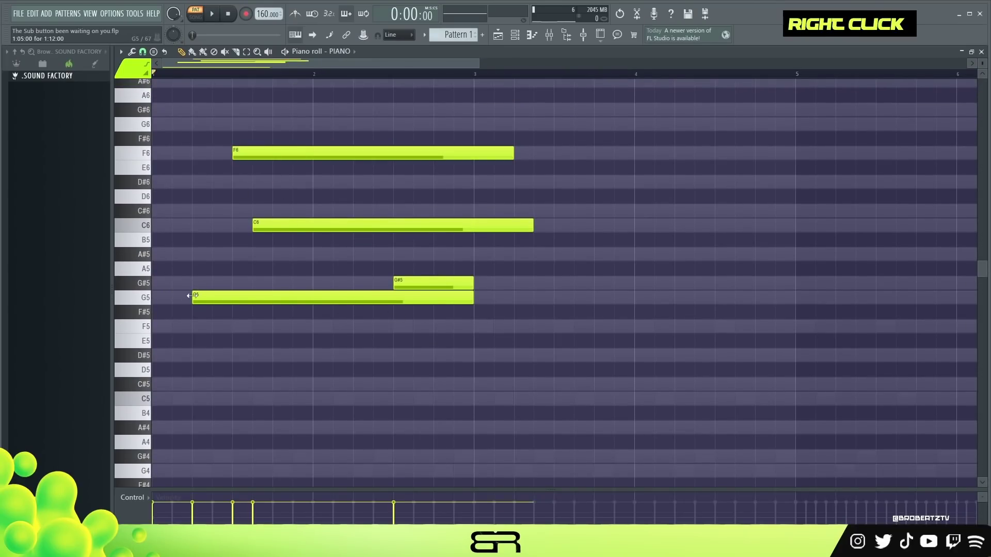
Start the C6 on beat 3 and the F6 on beat 4, shorten both to 1.25 bars, and play the phrase
{"action": "left_click_drag", "start_coordinate": [274, 153], "coordinate": [314, 154]}
{"action": "left_click_drag", "start_coordinate": [288, 226], "coordinate": [268, 225]}
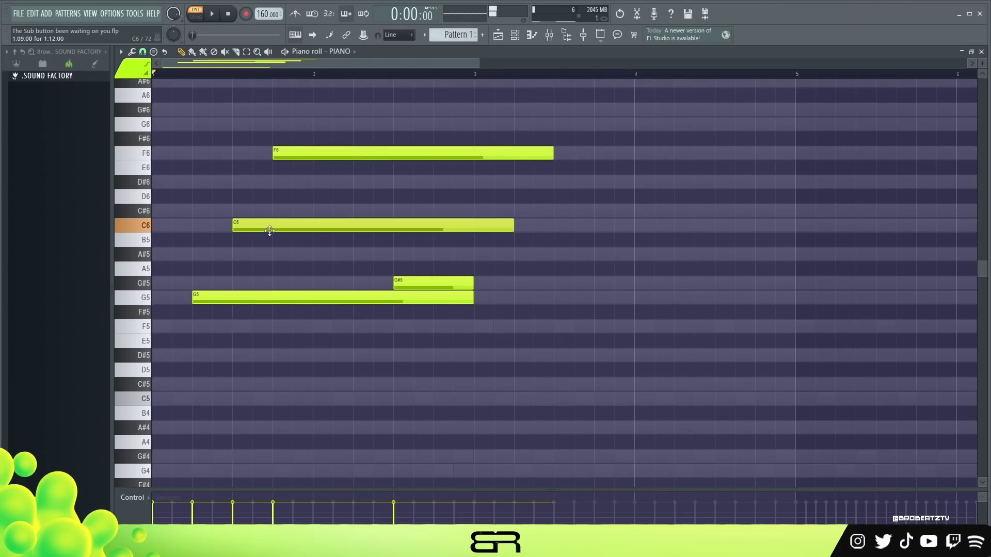
{"action": "left_click_drag", "start_coordinate": [531, 116], "coordinate": [504, 291]}
{"action": "left_click_drag", "start_coordinate": [549, 155], "coordinate": [475, 164]}
{"action": "key", "text": "ctrl+z"}
{"action": "key", "text": "space"}
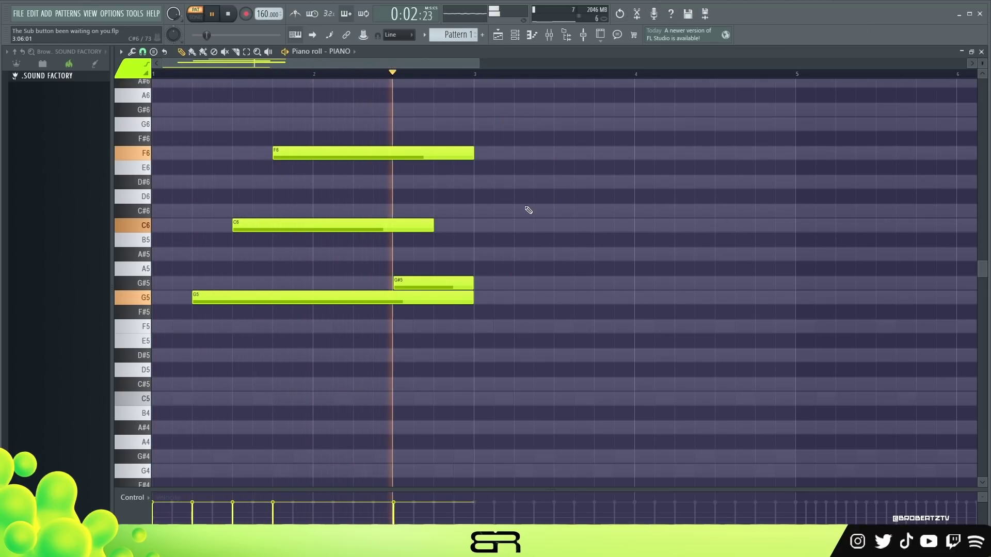
{"action": "key", "text": "space"}
Copy the whole two-bar phrase to bars 3 and 4
{"action": "scroll", "coordinate": [477, 235], "scroll_direction": "down", "scroll_amount": 2}
{"action": "key", "text": "ctrl+a"}
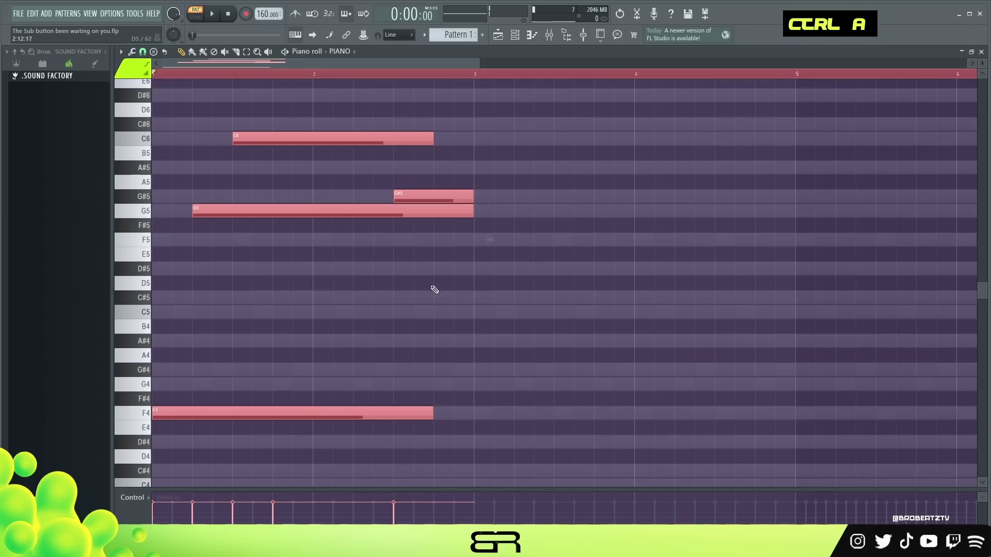
{"action": "left_click_drag", "start_coordinate": [178, 413], "coordinate": [499, 407]}
{"action": "right_click", "coordinate": [509, 364]}
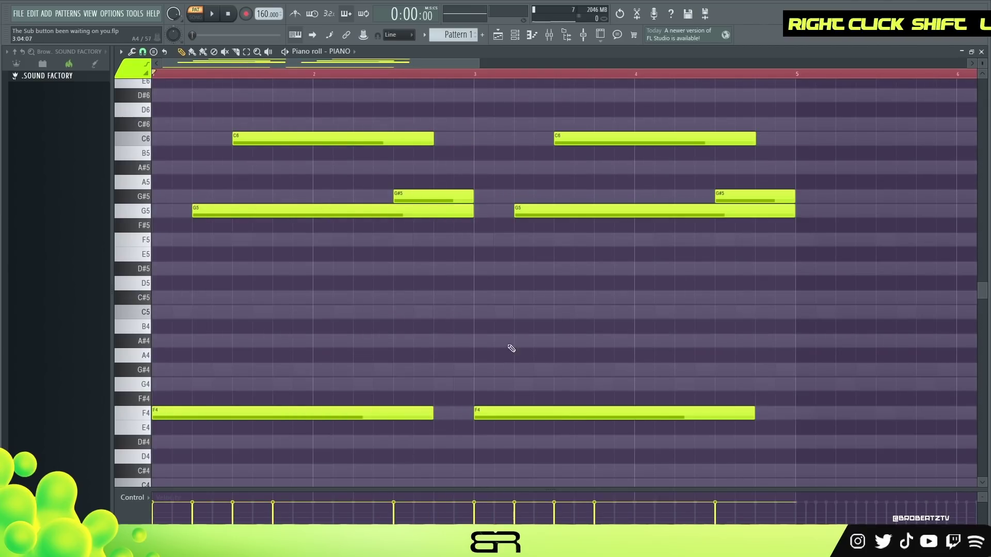
Examine the bass notes in bars 3 and 4 of the first PIANO channel, and return to the second PIANO channel
{"action": "scroll", "coordinate": [511, 351], "scroll_direction": "down", "scroll_amount": 3}
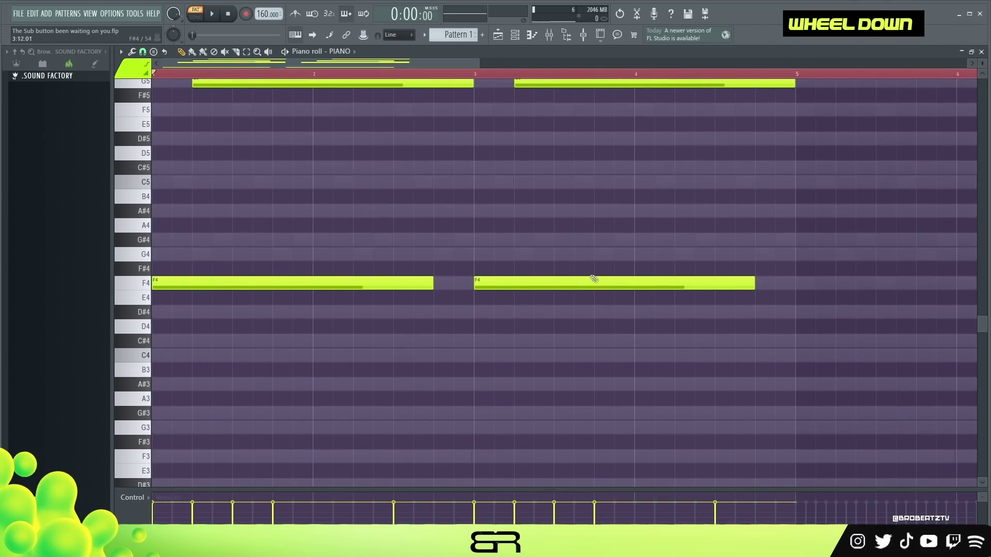
{"action": "left_click", "coordinate": [477, 281], "text": "ctrl"}
{"action": "right_click", "coordinate": [544, 323]}
{"action": "left_click", "coordinate": [514, 36]}
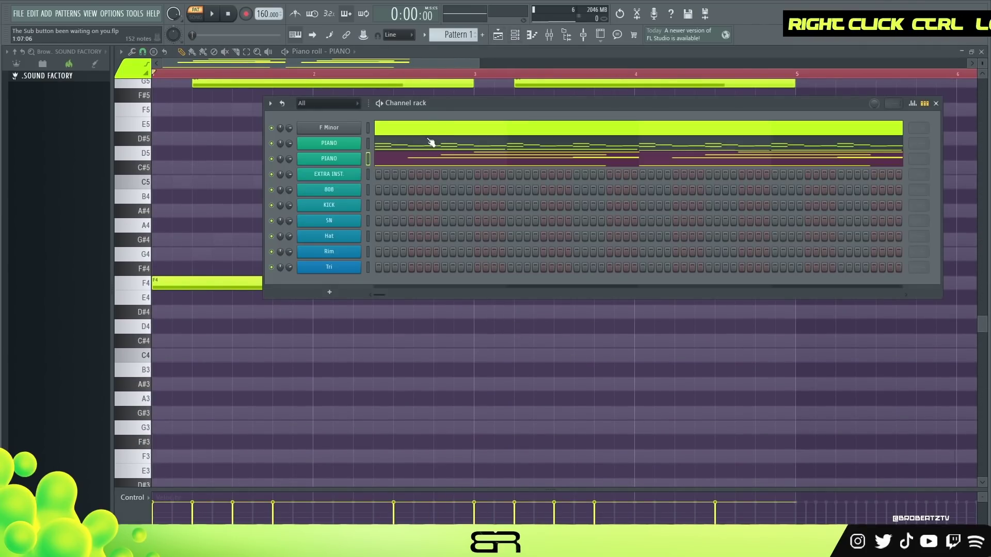
{"action": "left_click", "coordinate": [431, 141]}
{"action": "scroll", "coordinate": [516, 258], "scroll_direction": "down", "scroll_amount": 3}
{"action": "left_click", "coordinate": [515, 321], "text": "ctrl"}
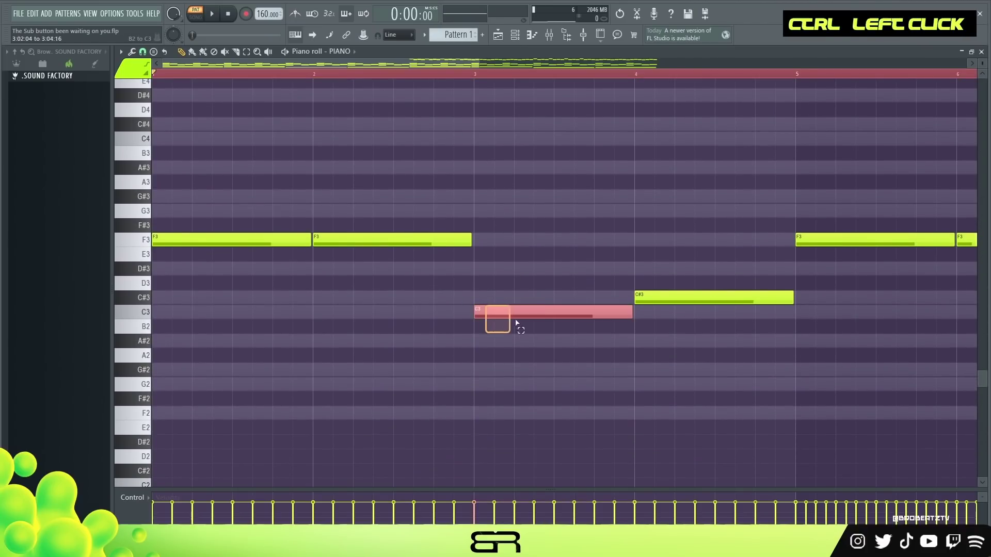
{"action": "left_click", "coordinate": [652, 297], "text": "ctrl"}
{"action": "left_click", "coordinate": [515, 36]}
{"action": "left_click", "coordinate": [400, 168]}
{"action": "scroll", "coordinate": [511, 252], "scroll_direction": "up", "scroll_amount": 3}
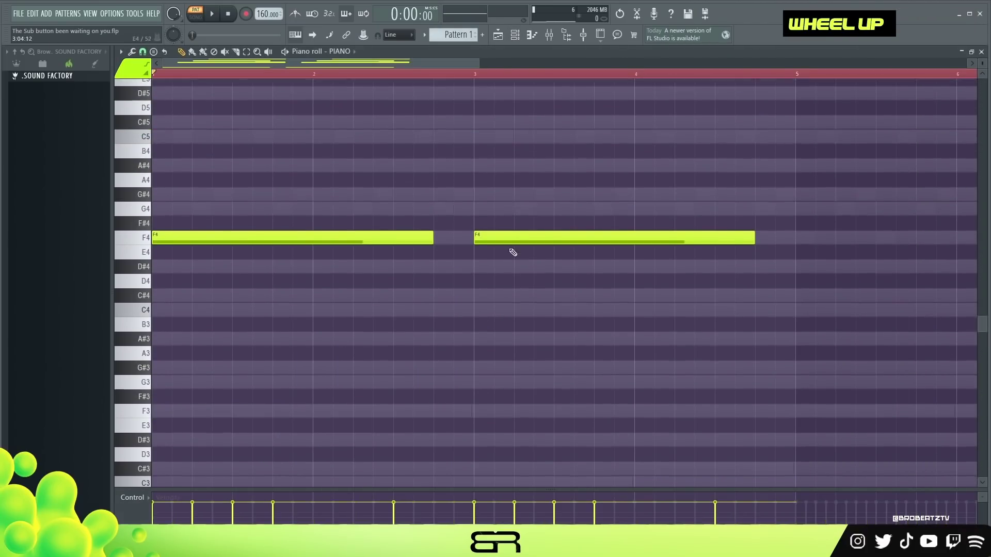
Change the F4 in bar 3 to a one-bar C5 and add a one-bar C#5 in bar 4
{"action": "left_click", "coordinate": [510, 290], "text": "ctrl"}
{"action": "left_click_drag", "start_coordinate": [509, 289], "coordinate": [526, 182]}
{"action": "scroll", "coordinate": [745, 265], "scroll_direction": "up", "scroll_amount": 2}
{"action": "left_click_drag", "start_coordinate": [754, 269], "coordinate": [636, 271]}
{"action": "left_click", "coordinate": [638, 254]}
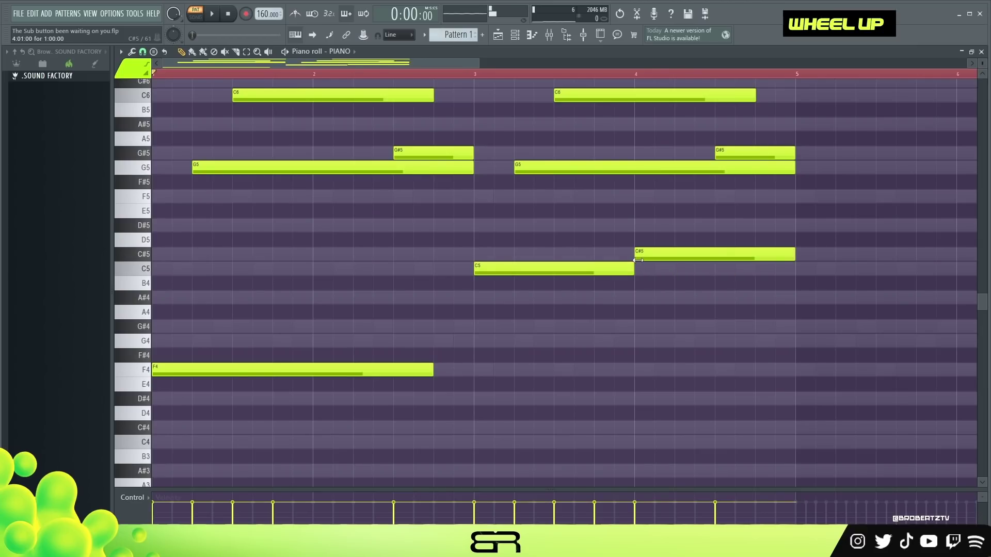
Play back the four-bar phrase with its C5 and C#5 bass notes
{"action": "scroll", "coordinate": [626, 270], "scroll_direction": "up", "scroll_amount": 3}
{"action": "left_click", "coordinate": [540, 137], "text": "ctrl"}
{"action": "key", "text": "space"}
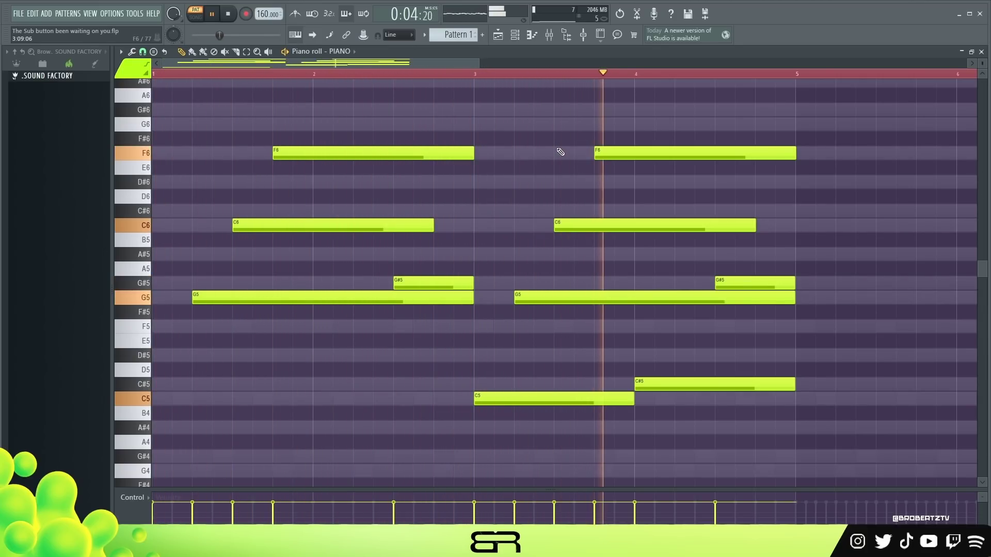
{"action": "key", "text": "space"}
Shift the C5 and C#5 bass notes half a beat later, audition them, and trim their ends to the bar lines
{"action": "left_click_drag", "start_coordinate": [540, 358], "coordinate": [809, 389]}
{"action": "key", "text": "shift+Right"}
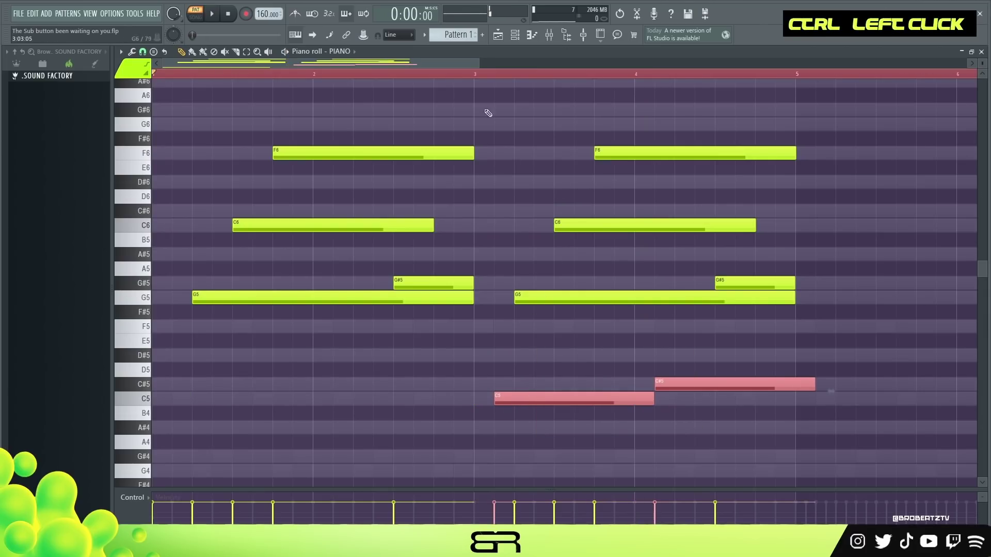
{"action": "key", "text": "space"}
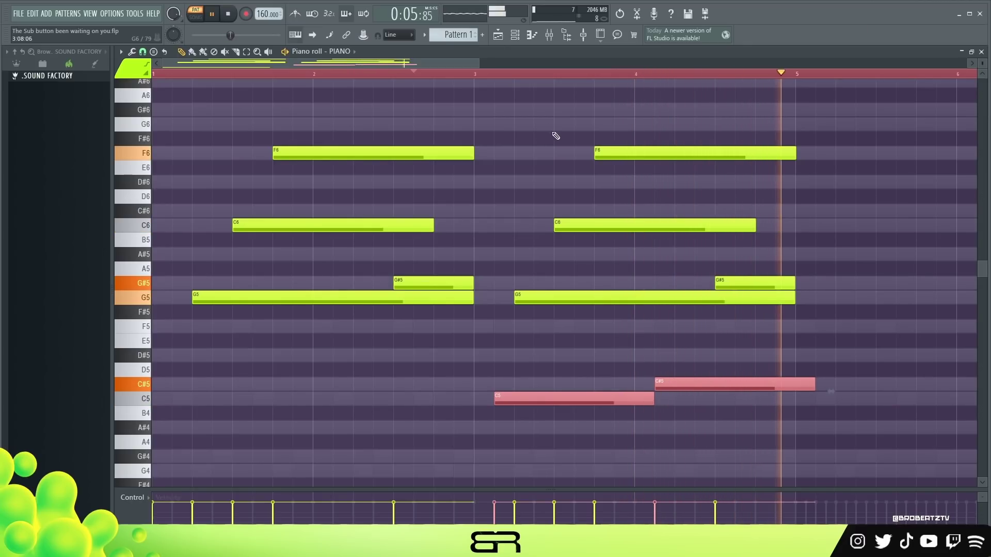
{"action": "key", "text": "space"}
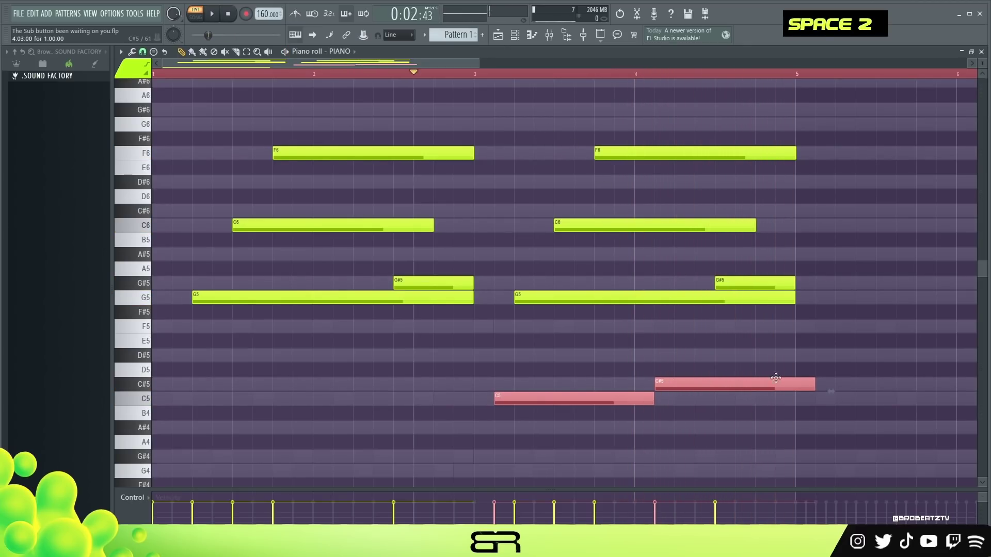
{"action": "left_click_drag", "start_coordinate": [814, 386], "coordinate": [796, 393]}
{"action": "right_click", "coordinate": [742, 365]}
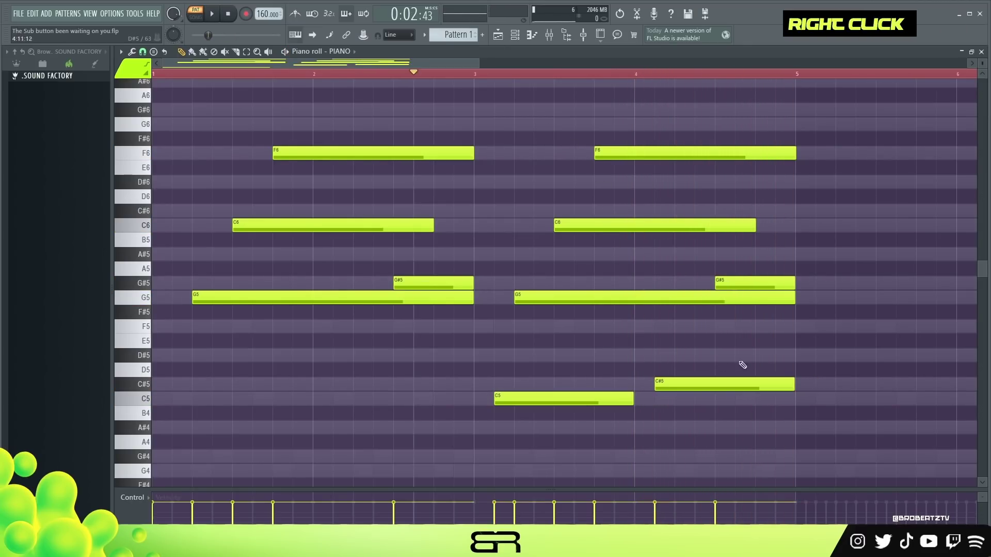
Copy the entire four-bar phrase to bars 5 through 8
{"action": "right_click", "coordinate": [560, 291], "text": "ctrl"}
{"action": "key", "text": "ctrl+a"}
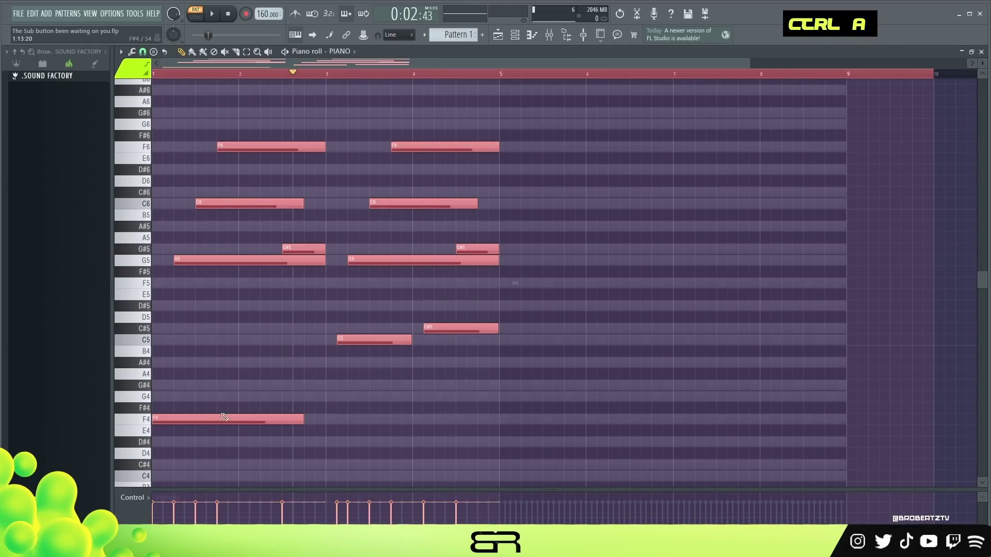
{"action": "left_click", "coordinate": [201, 422], "text": "shift"}
{"action": "left_click_drag", "start_coordinate": [201, 422], "coordinate": [548, 421]}
{"action": "right_click", "coordinate": [455, 260]}
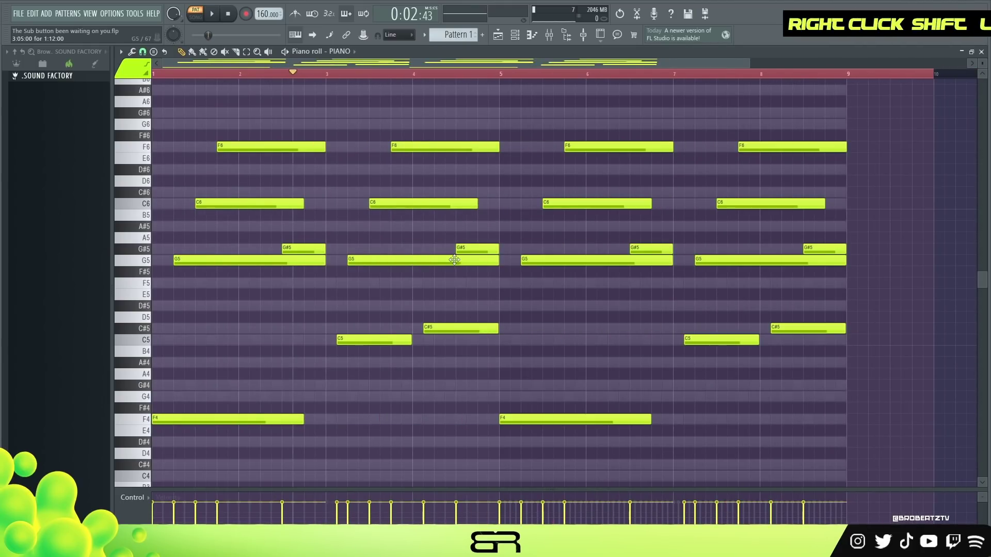
View the Gypsy Romantic Violin on the EXTRA INST. channel and close its window over the empty piano roll
{"action": "left_click", "coordinate": [517, 41]}
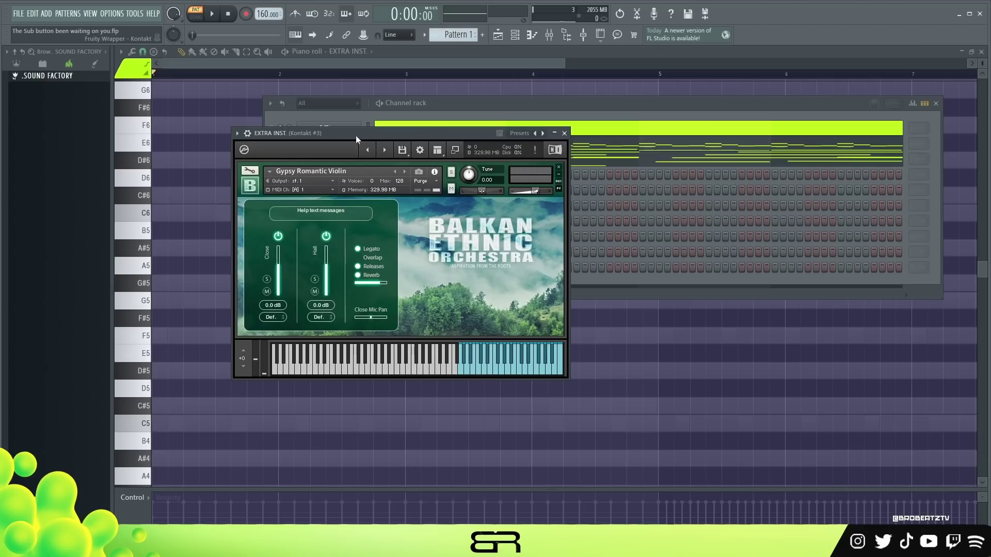
{"action": "left_click_drag", "start_coordinate": [383, 147], "coordinate": [421, 131]}
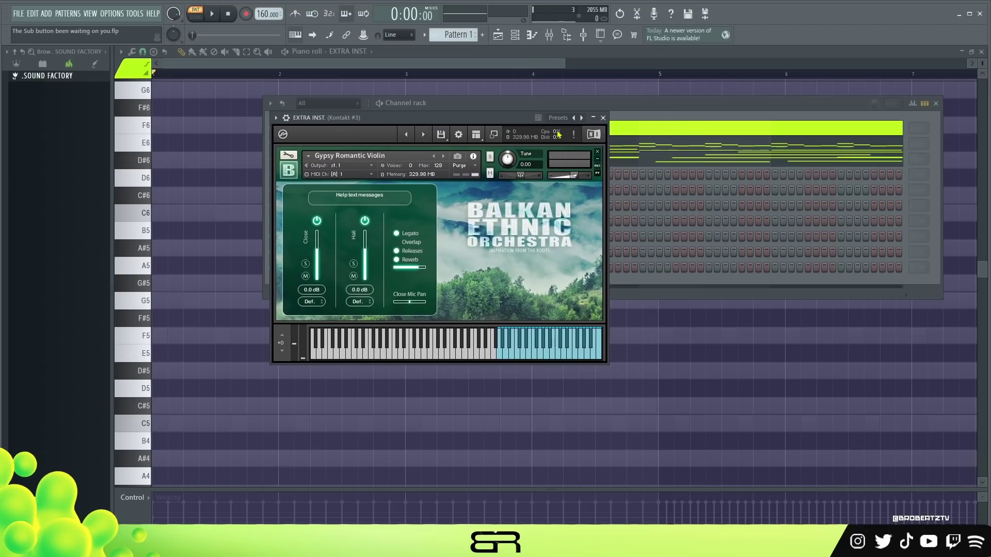
{"action": "left_click", "coordinate": [604, 118]}
{"action": "left_click", "coordinate": [270, 63]}
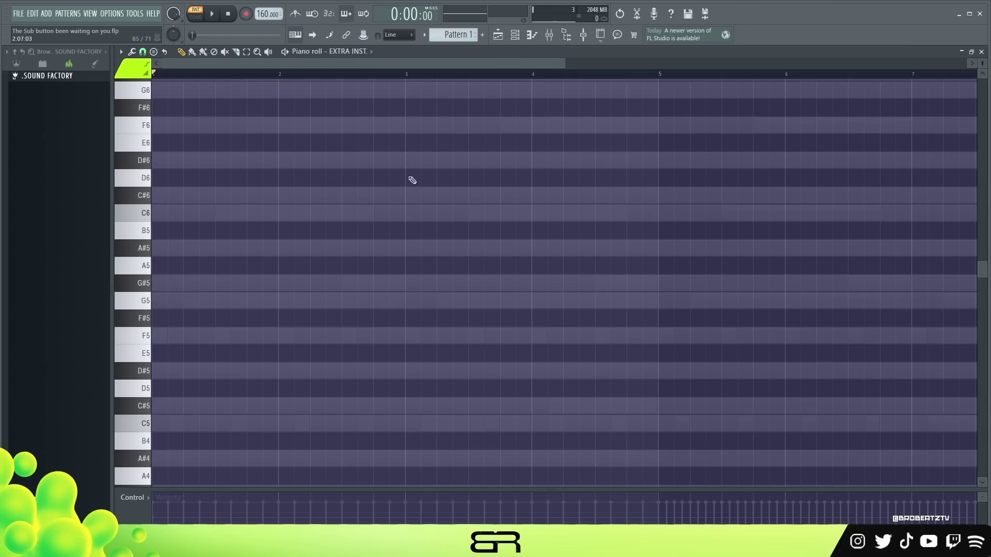
Examine the arpeggio and bass notes of the first PIANO channel as a reference for the violin part
{"action": "left_click", "coordinate": [515, 35]}
{"action": "left_click", "coordinate": [355, 184]}
{"action": "scroll", "coordinate": [332, 221], "scroll_direction": "down", "scroll_amount": 5}
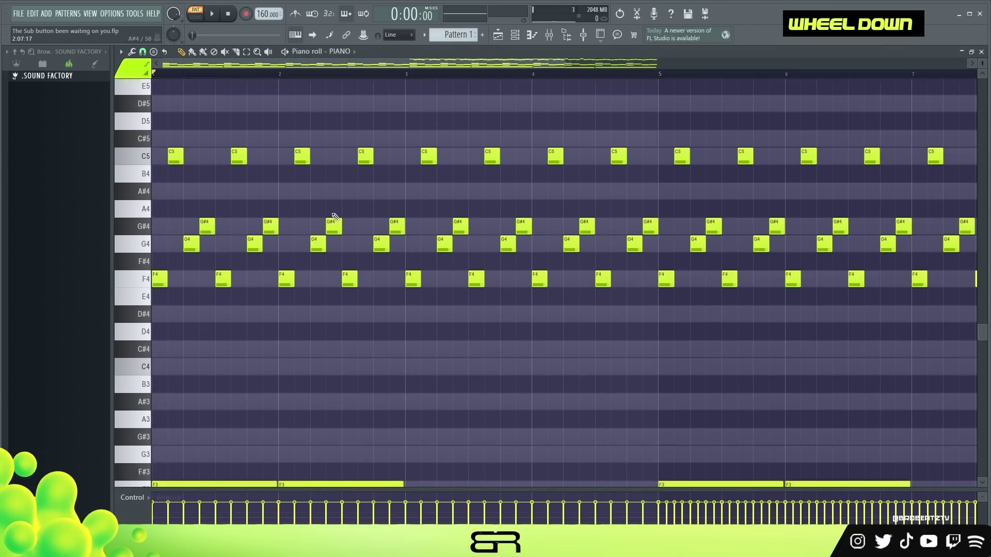
{"action": "scroll", "coordinate": [159, 278], "scroll_direction": "up", "scroll_amount": 3}
In the EXTRA INST. piano roll, stamp an F minor chord on F4 at the start of bar 1
{"action": "key", "text": "F6"}
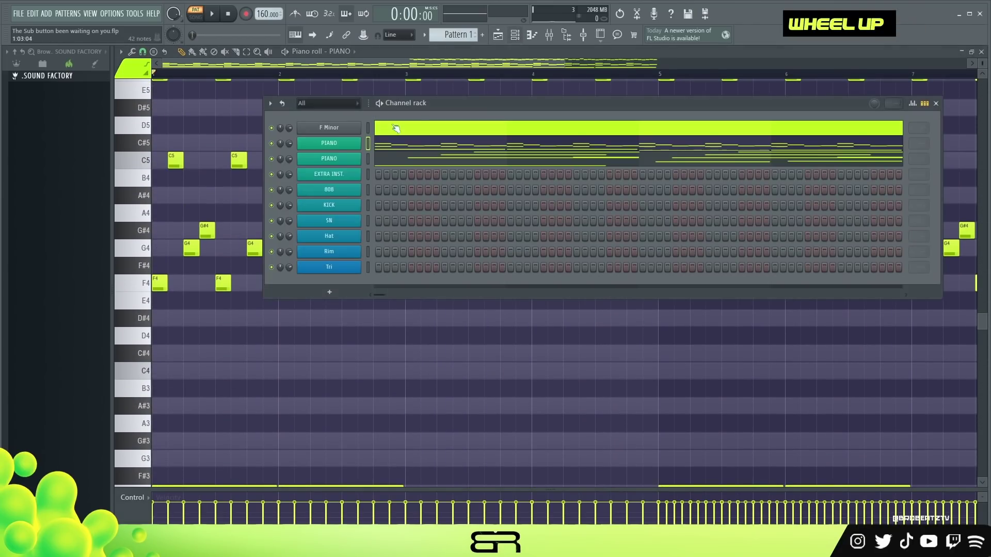
{"action": "right_click", "coordinate": [344, 181]}
{"action": "left_click", "coordinate": [373, 181]}
{"action": "right_click", "coordinate": [143, 51]}
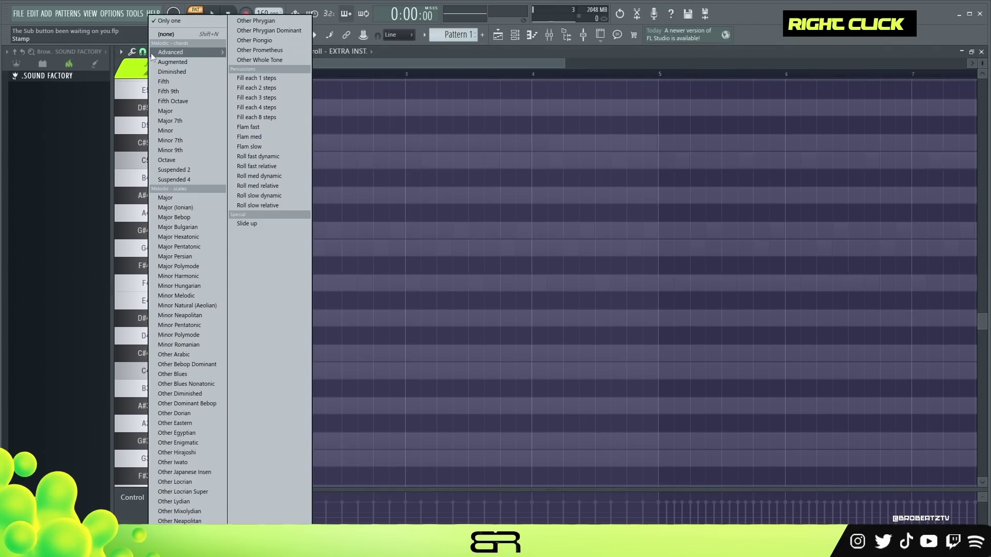
{"action": "left_click", "coordinate": [175, 130]}
{"action": "left_click", "coordinate": [173, 285]}
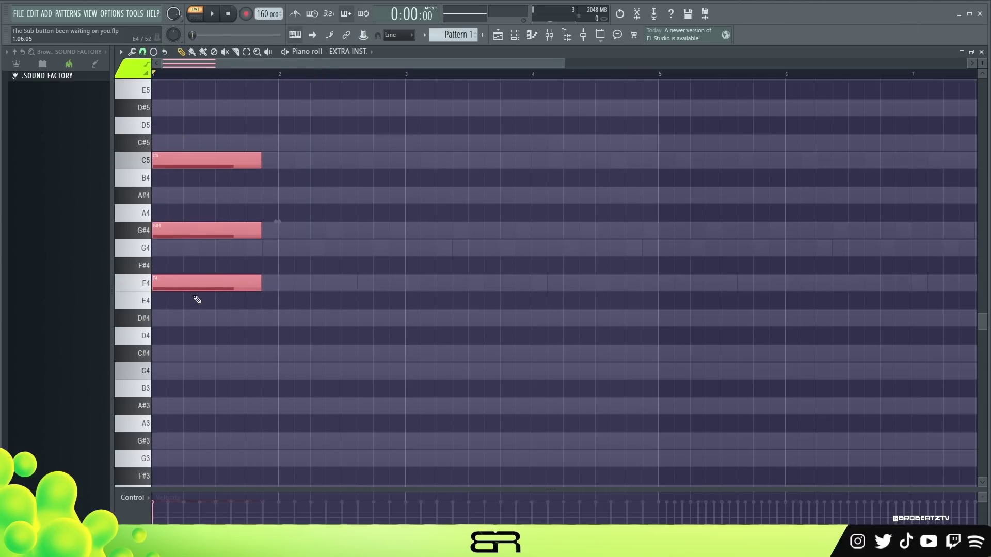
Raise the F minor chord one octave to F5, G#5 and C6, and audition it
{"action": "scroll", "coordinate": [197, 299], "scroll_direction": "up", "scroll_amount": 3}
{"action": "key", "text": "ctrl+Up"}
{"action": "key", "text": "space"}
{"action": "key", "text": "space"}
{"action": "scroll", "coordinate": [253, 304], "scroll_direction": "up", "scroll_amount": 4}
{"action": "right_click", "coordinate": [364, 323]}
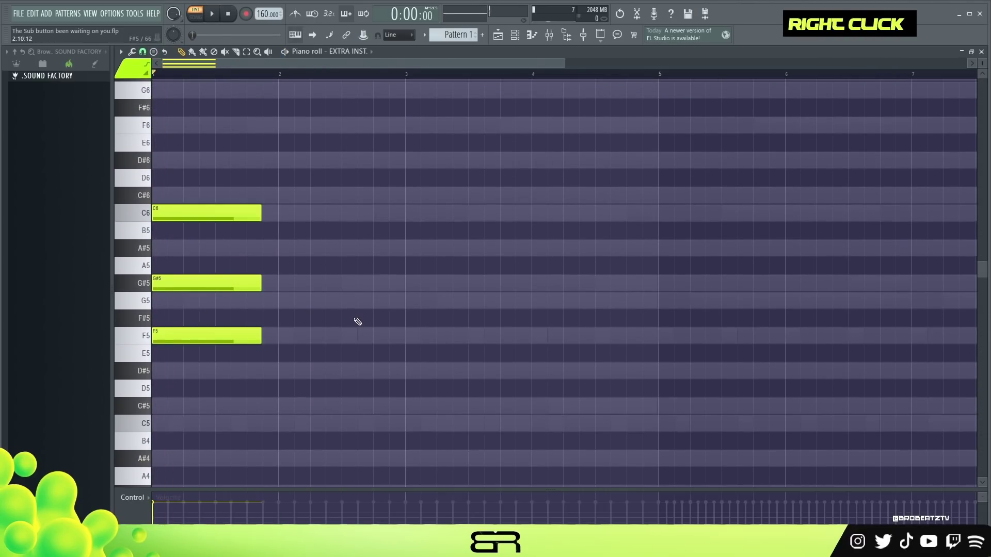
Move the chord's C6 note to the start of bar 5
{"action": "left_click_drag", "start_coordinate": [226, 186], "coordinate": [178, 233]}
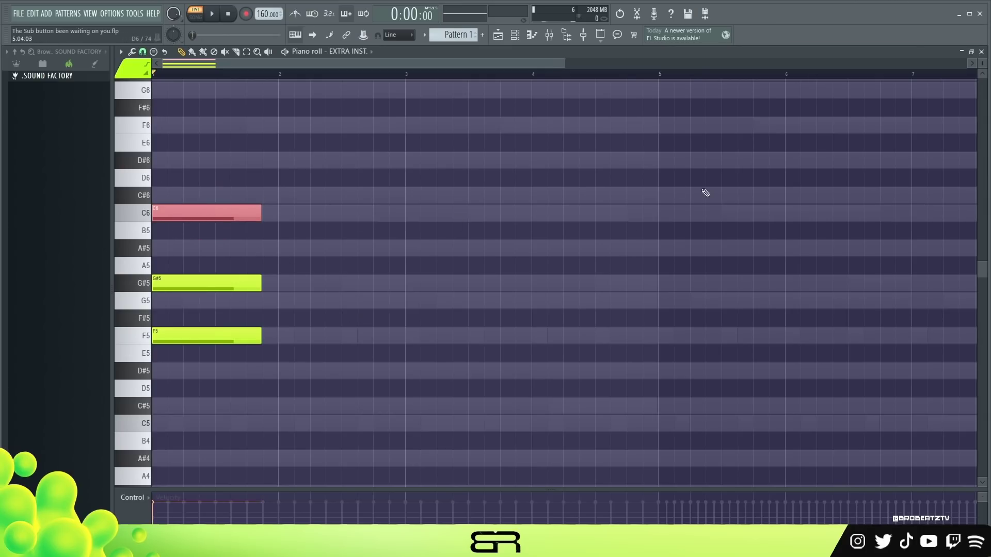
{"action": "left_click_drag", "start_coordinate": [190, 211], "coordinate": [692, 209]}
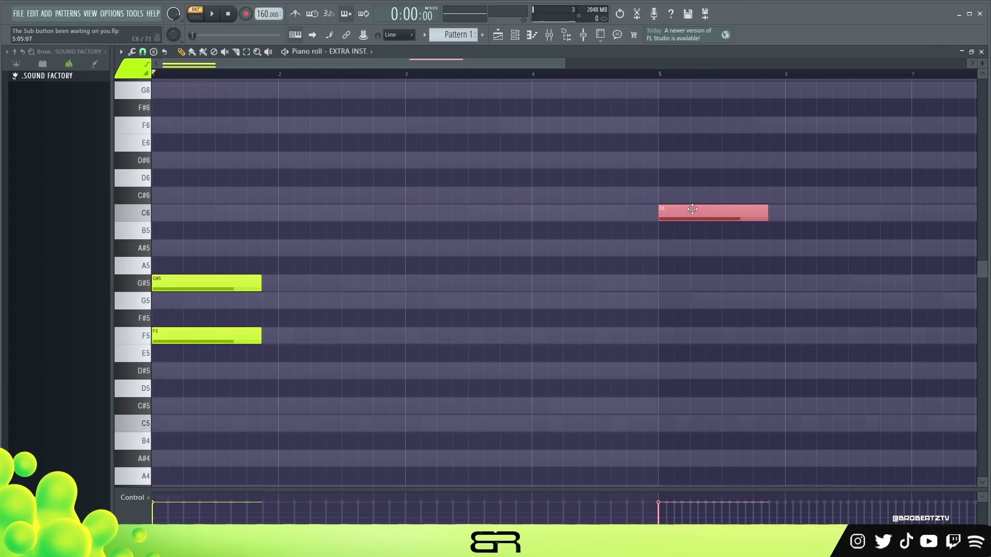
{"action": "right_click", "coordinate": [365, 192]}
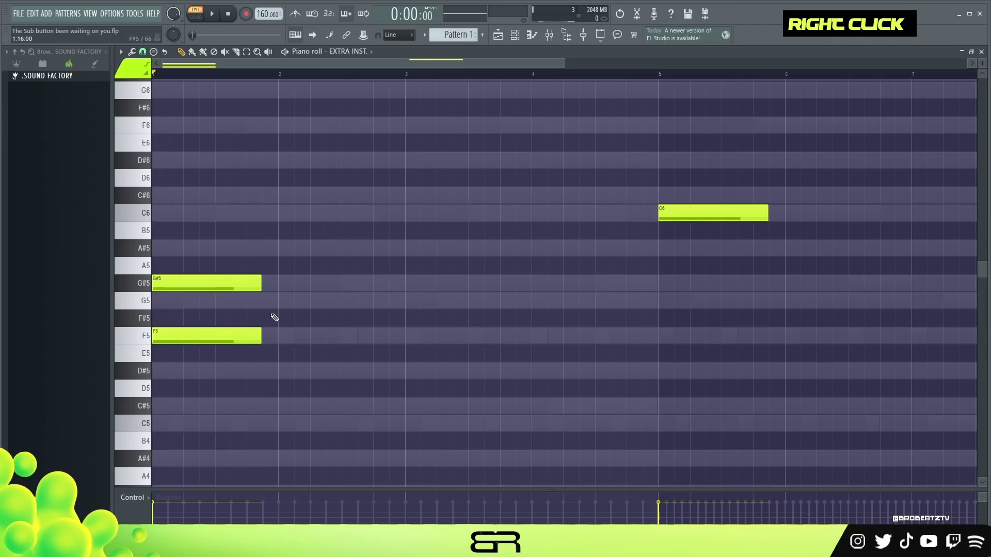
Move the G#5 note to the start of bar 3 and add a shorter G5 note in mid-bar 2 leading into it
{"action": "left_click_drag", "start_coordinate": [204, 282], "coordinate": [404, 271]}
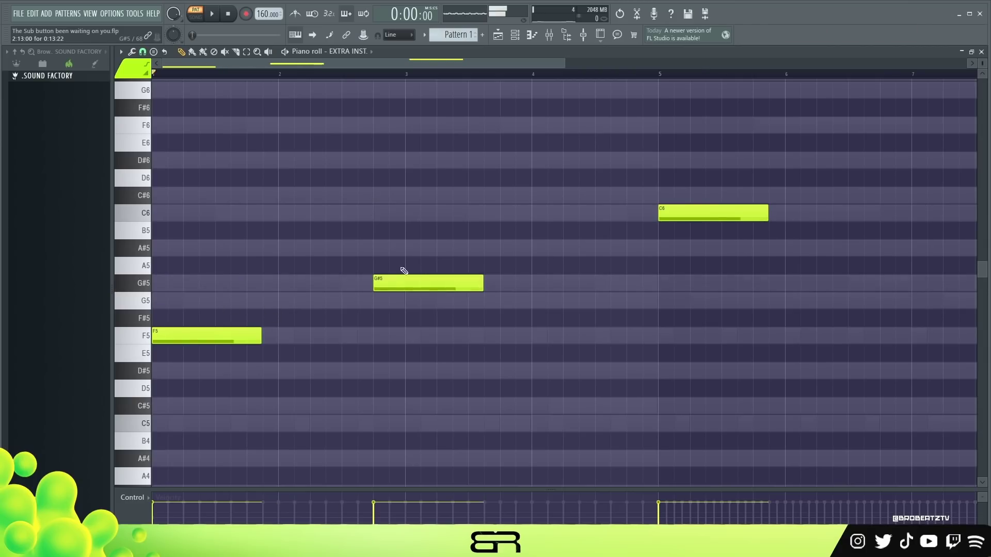
{"action": "key", "text": "space"}
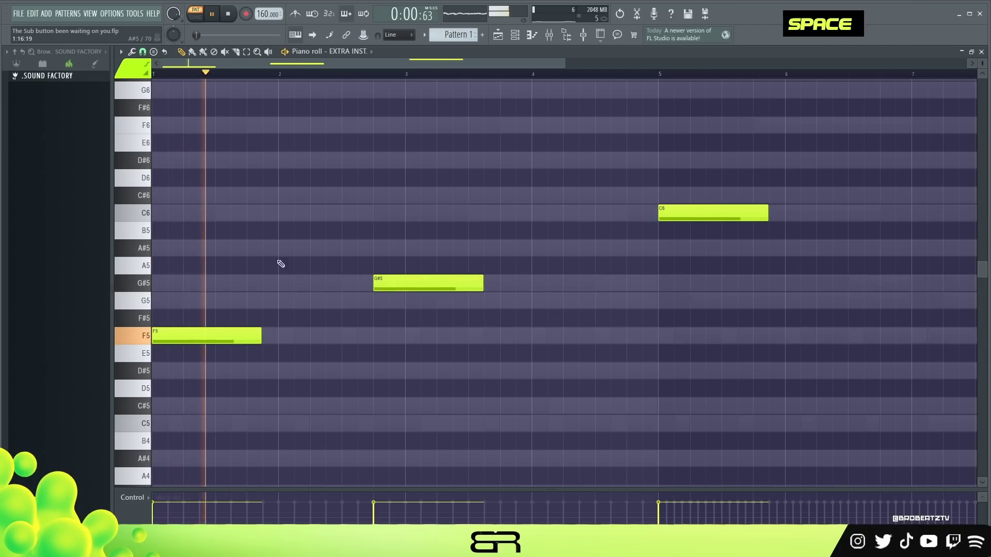
{"action": "key", "text": "space"}
{"action": "left_click_drag", "start_coordinate": [401, 282], "coordinate": [370, 282]}
{"action": "left_click_drag", "start_coordinate": [438, 284], "coordinate": [485, 283]}
{"action": "left_click_drag", "start_coordinate": [402, 301], "coordinate": [385, 305]}
{"action": "left_click_drag", "start_coordinate": [451, 302], "coordinate": [430, 288]}
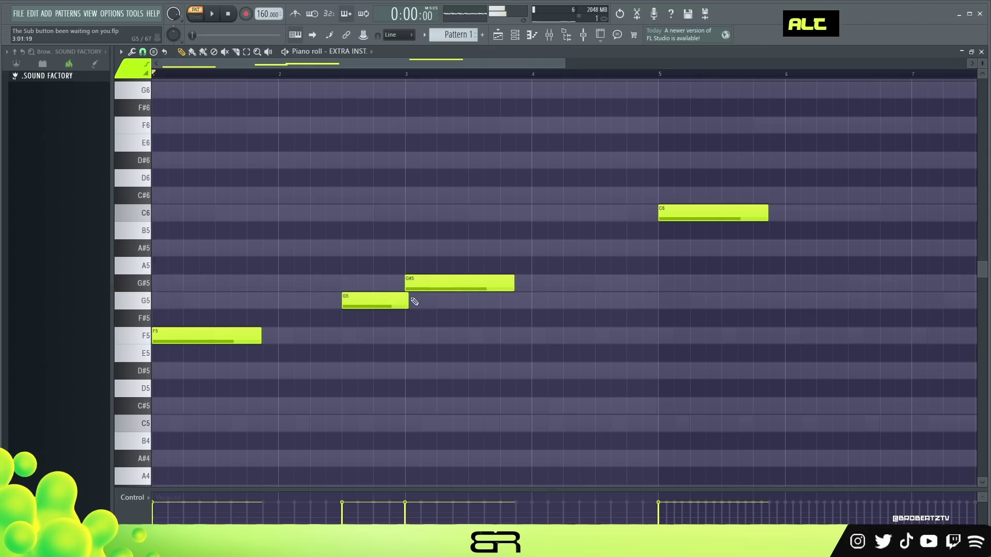
Duplicate the G5 and G#5 pair into bars 6 and 7 with swapped pitches, G#5 leading to G5, and audition the melody
{"action": "scroll", "coordinate": [365, 155], "scroll_direction": "down", "scroll_amount": 3}
{"action": "scroll", "coordinate": [343, 93], "scroll_direction": "up", "scroll_amount": 4}
{"action": "scroll", "coordinate": [425, 278], "scroll_direction": "down", "scroll_amount": 2}
{"action": "left_click_drag", "start_coordinate": [443, 279], "coordinate": [770, 354]}
{"action": "left_click", "coordinate": [750, 388]}
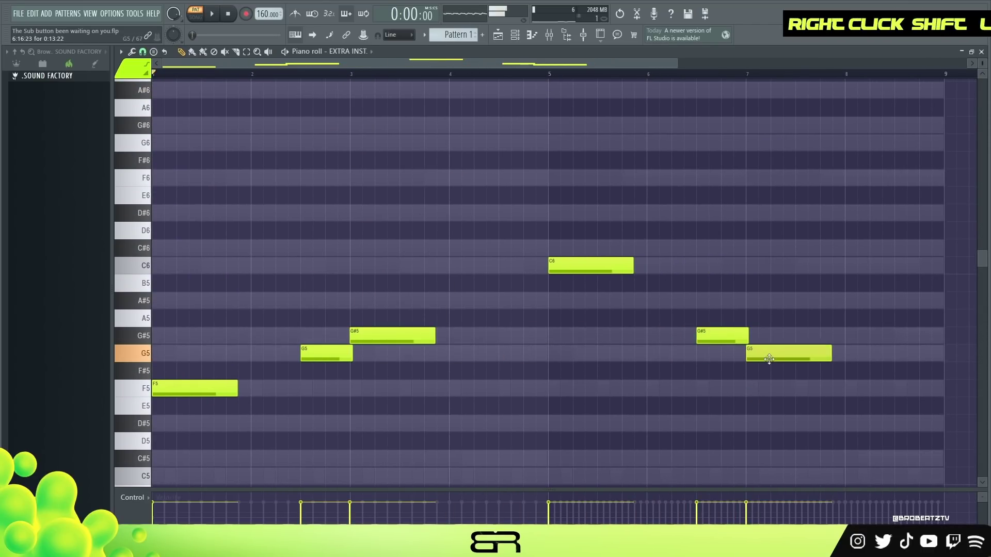
{"action": "key", "text": "space"}
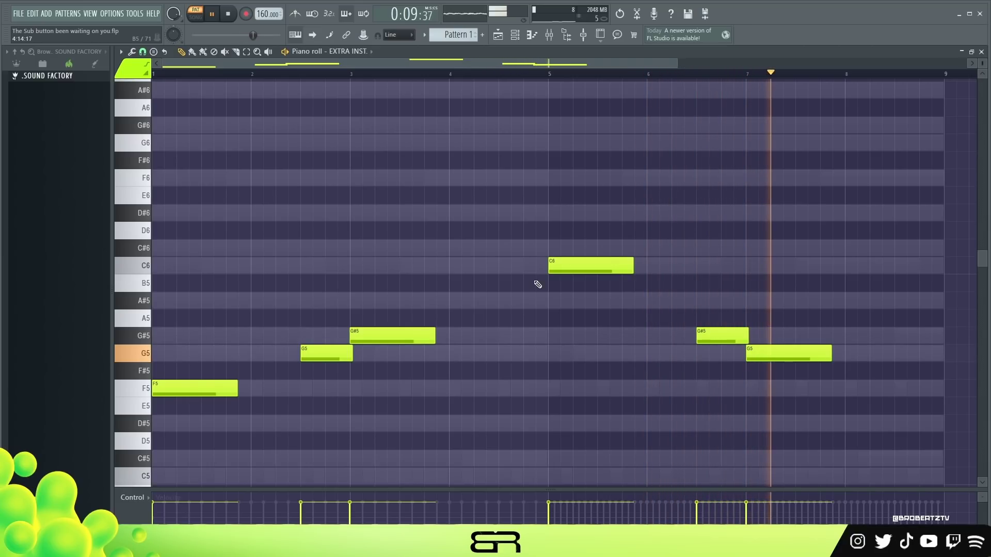
{"action": "key", "text": "space"}
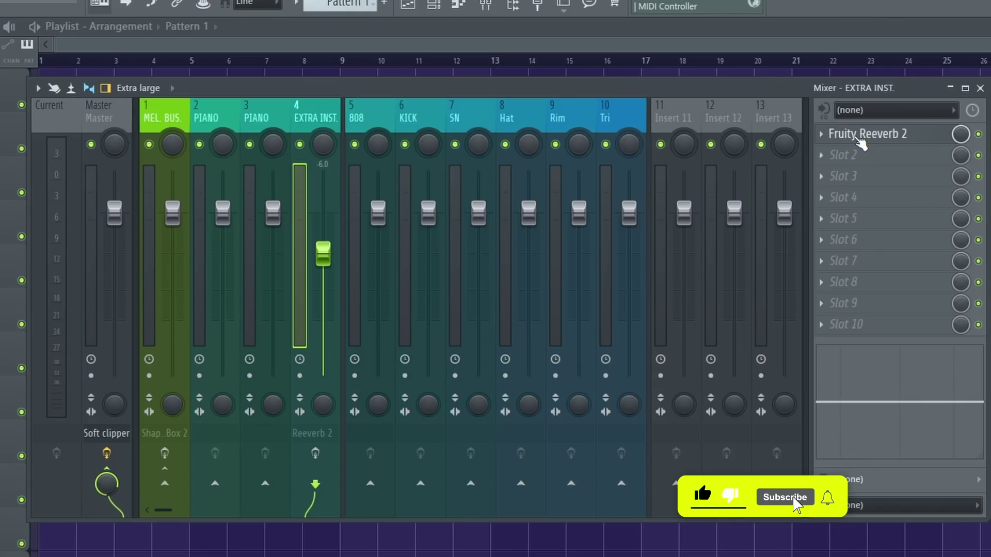
Adjust the low cut of the Fruity Reeverb 2 on the EXTRA INST. mixer track
{"action": "left_click", "coordinate": [860, 135]}
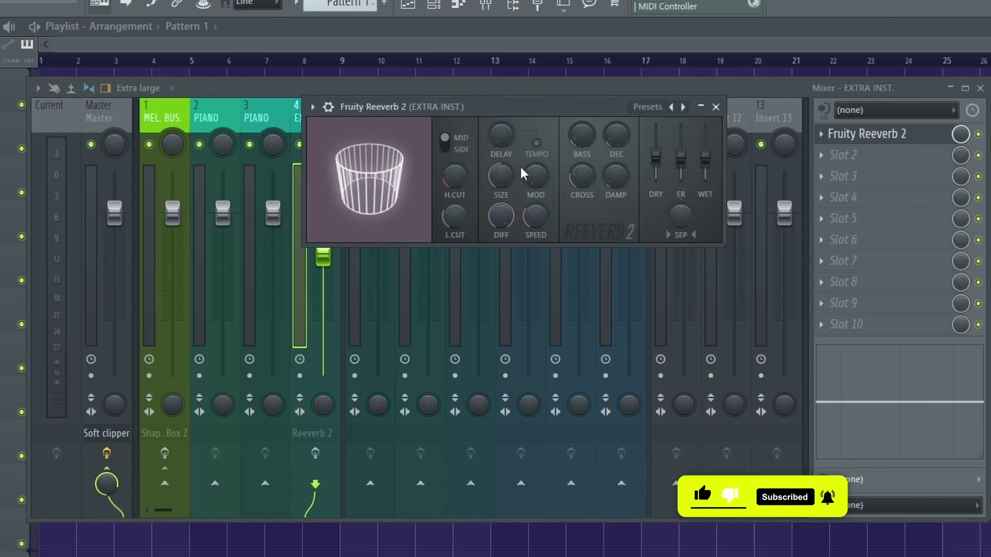
{"action": "left_click_drag", "start_coordinate": [527, 107], "coordinate": [308, 150]}
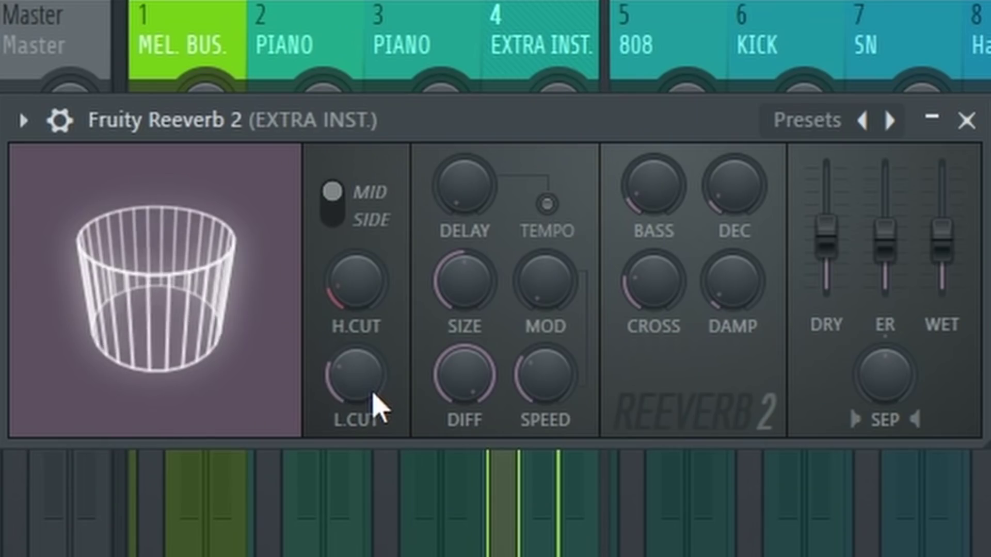
{"action": "left_click_drag", "start_coordinate": [244, 265], "coordinate": [245, 253]}
{"action": "left_click_drag", "start_coordinate": [355, 392], "coordinate": [355, 405]}
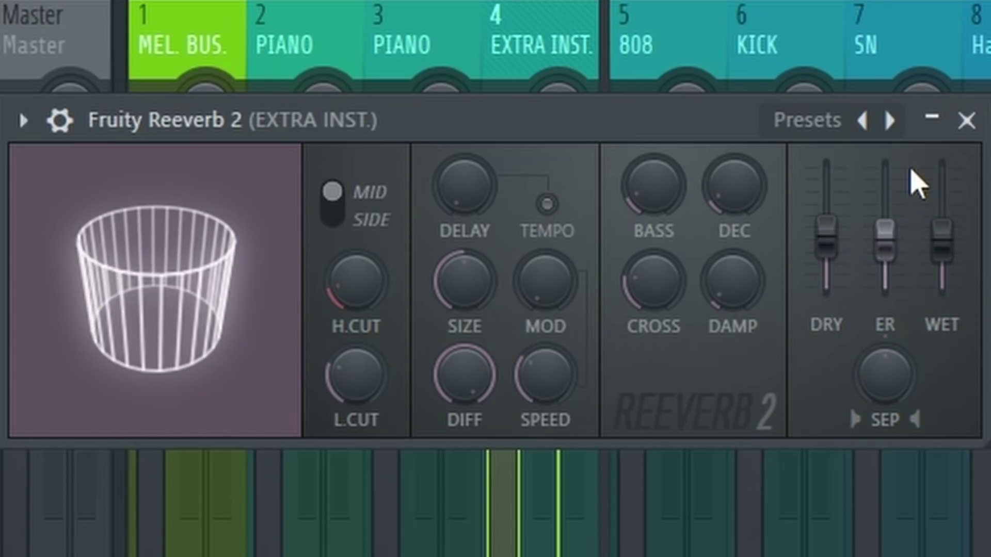
{"action": "left_click", "coordinate": [932, 118]}
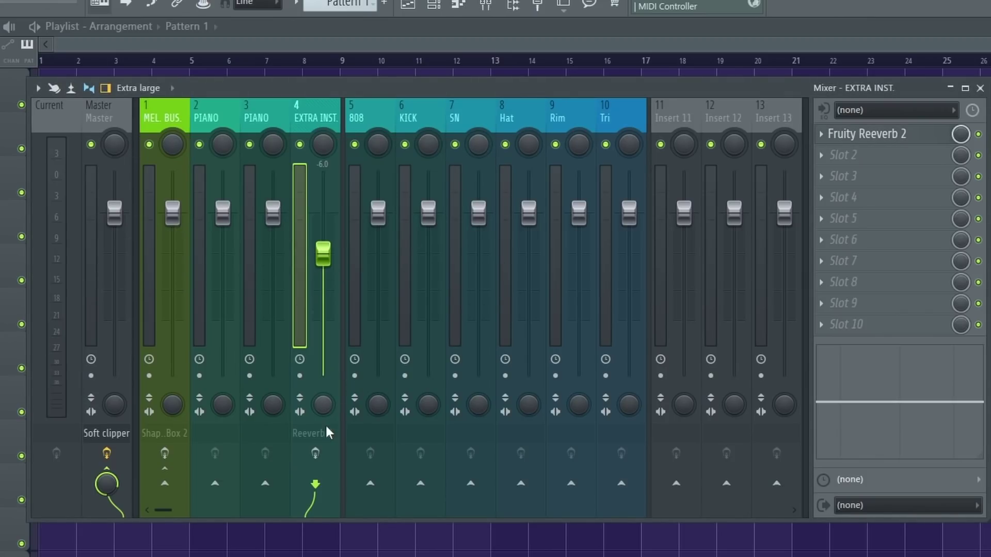
Enable the effects on the EXTRA INST. mixer track and audition the reverb while temporarily muting the PIANO on track 2
{"action": "key", "text": "space"}
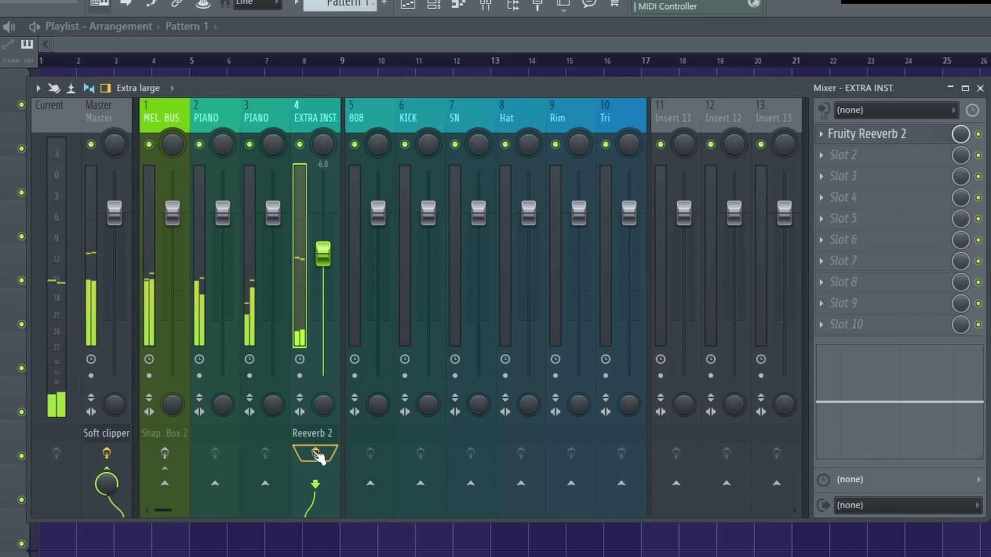
{"action": "left_click", "coordinate": [199, 145]}
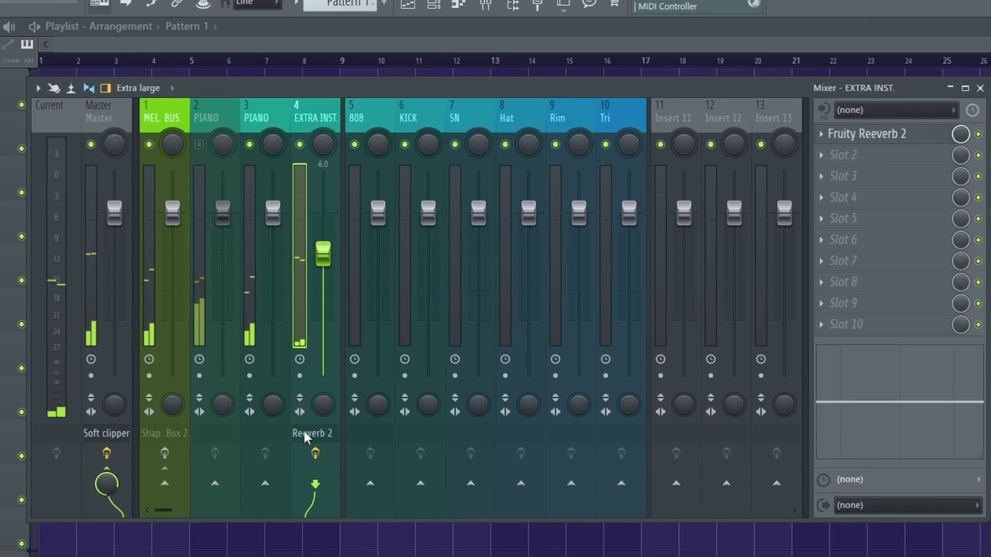
{"action": "left_click", "coordinate": [317, 454]}
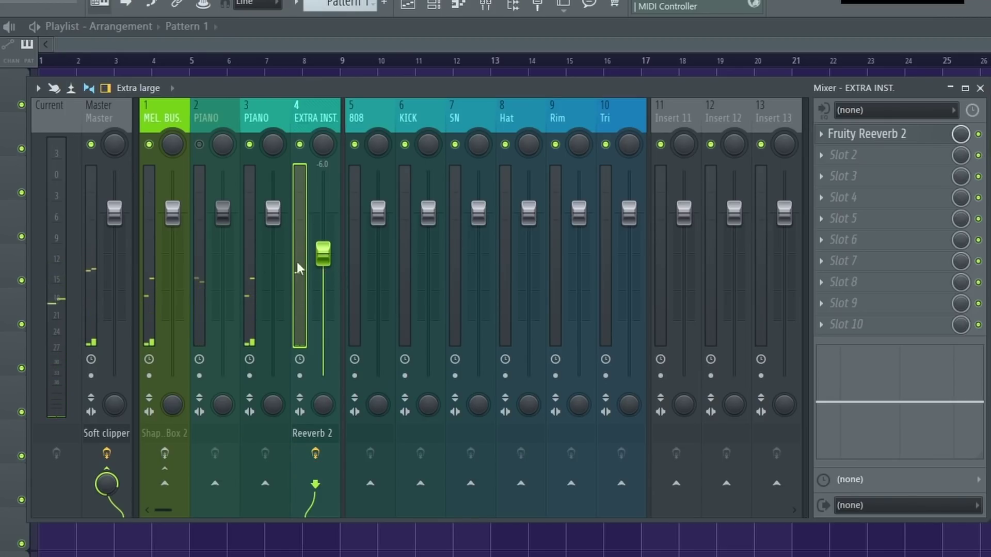
{"action": "left_click", "coordinate": [199, 144]}
Enable the effects on the MEL. BUS. mixer track and review the Time and Filter curves of its ShaperBox 2
{"action": "left_click", "coordinate": [175, 121]}
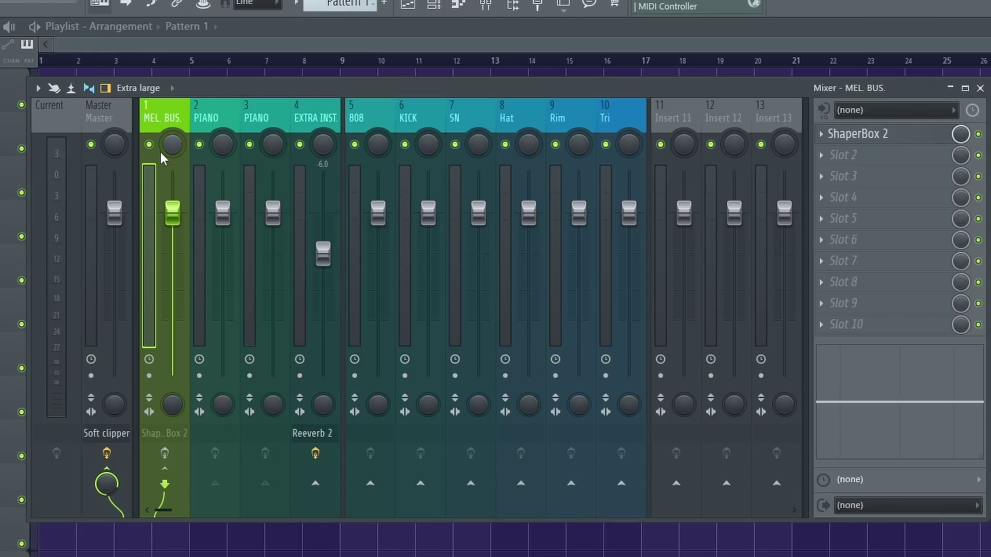
{"action": "left_click", "coordinate": [168, 456]}
{"action": "left_click", "coordinate": [898, 134]}
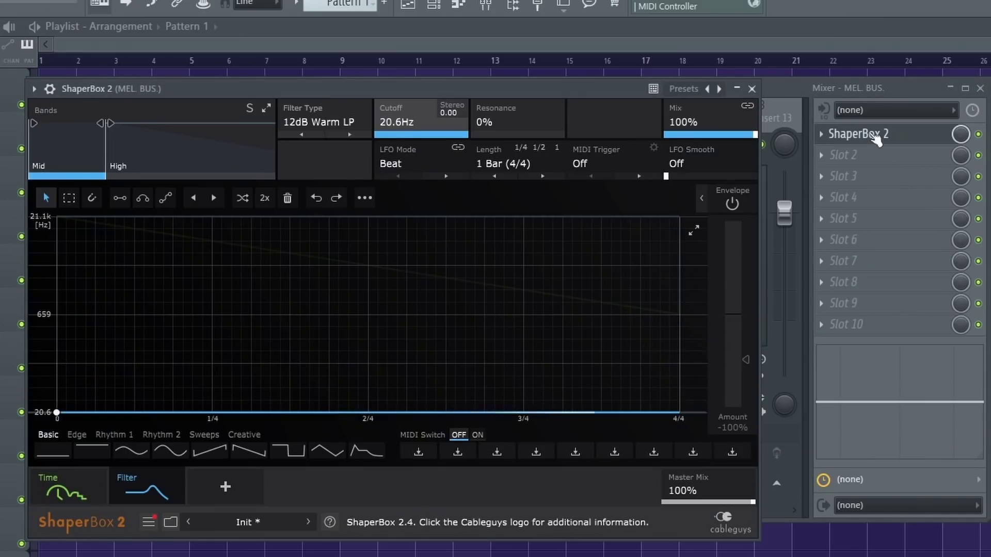
{"action": "left_click", "coordinate": [66, 486]}
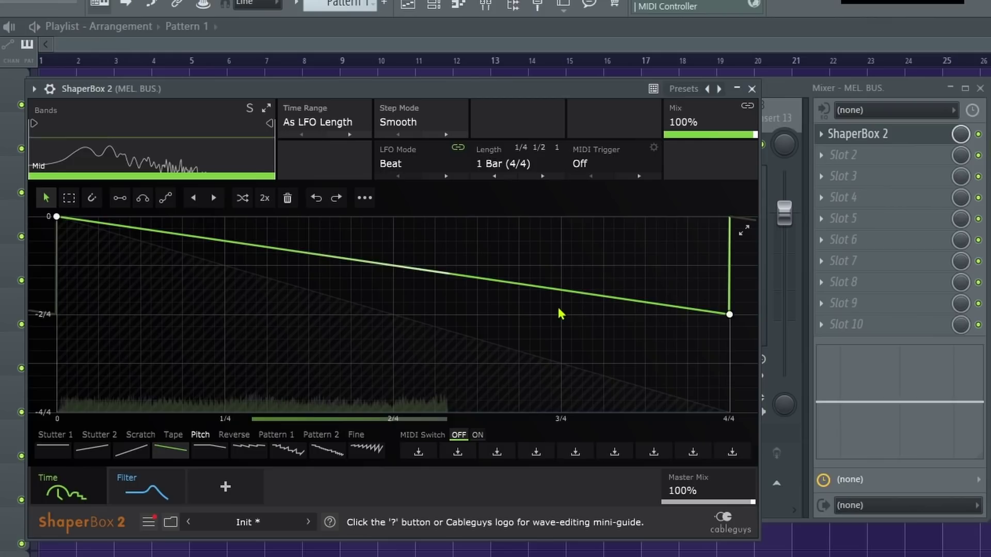
{"action": "left_click", "coordinate": [155, 481]}
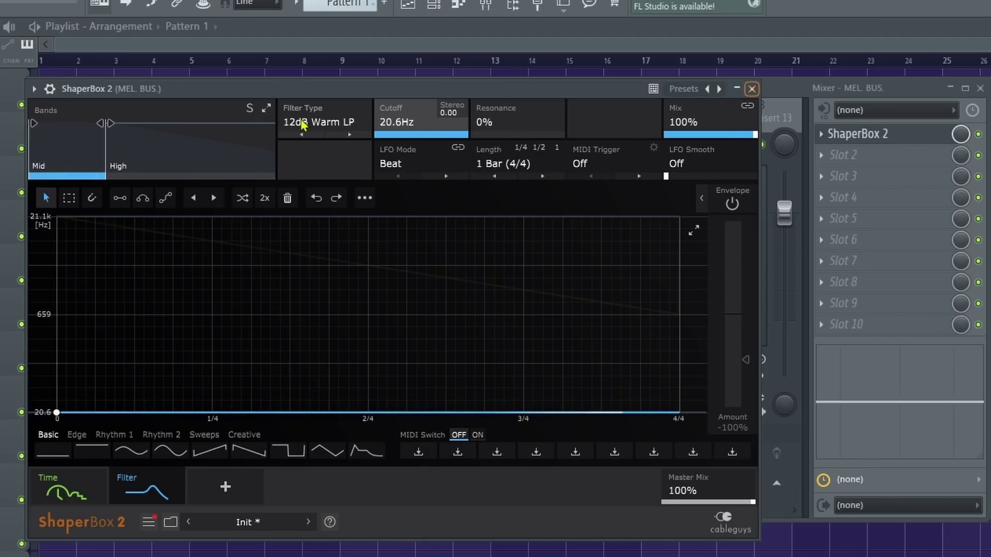
Roll off the lows with the mixer EQ, at 31 Hz (-15.1) on MEL. BUS. and 96 Hz (-18.0) on EXTRA INST., and audition
{"action": "left_click", "coordinate": [852, 392]}
{"action": "left_click_drag", "start_coordinate": [847, 393], "coordinate": [821, 388]}
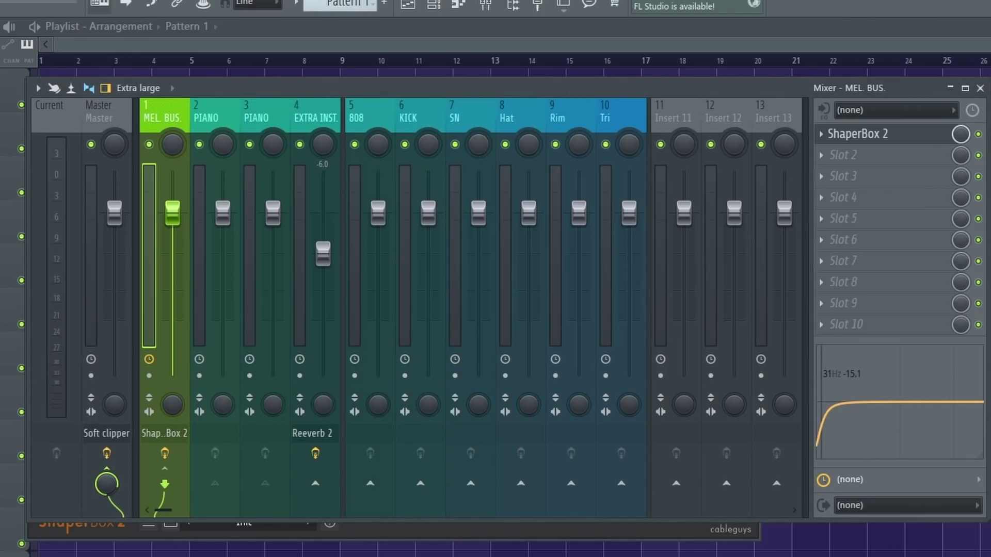
{"action": "left_click", "coordinate": [326, 117]}
{"action": "left_click_drag", "start_coordinate": [826, 401], "coordinate": [832, 393]}
{"action": "key", "text": "space"}
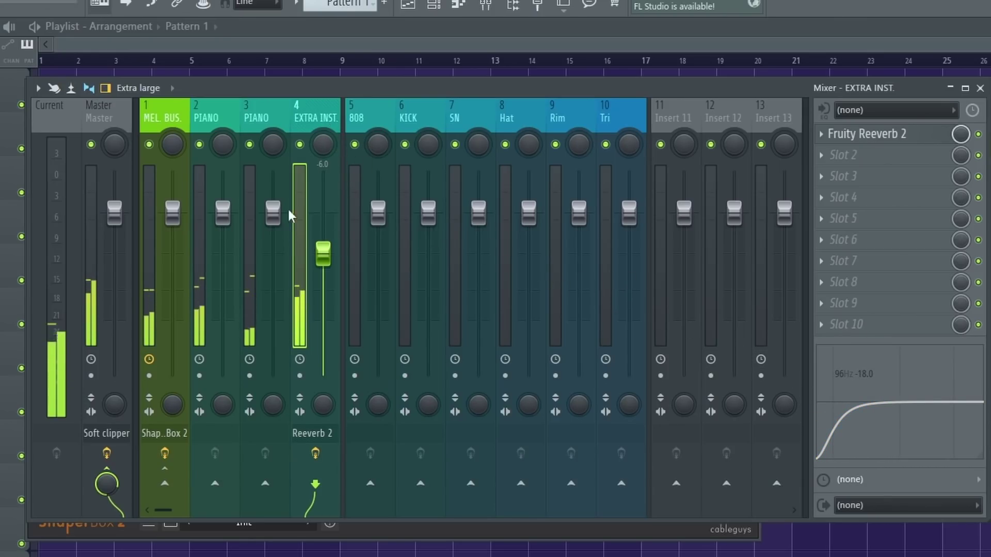
{"action": "key", "text": "space"}
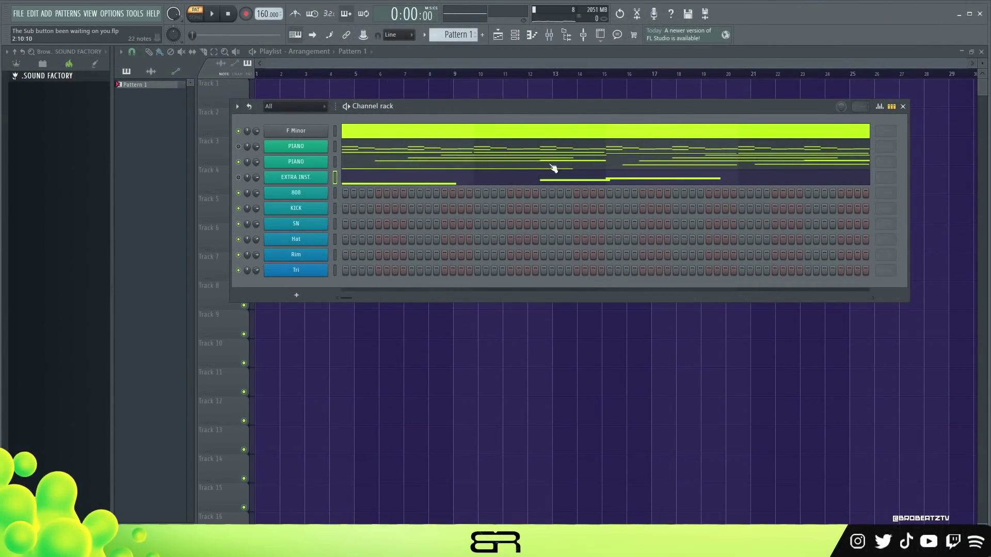
In the first PIANO channel's piano roll, copy the bass notes F3 in bar 1, C3 in bar 3 and C#3 in bar 4
{"action": "left_click", "coordinate": [398, 151]}
{"action": "scroll", "coordinate": [408, 181], "scroll_direction": "down", "scroll_amount": 8}
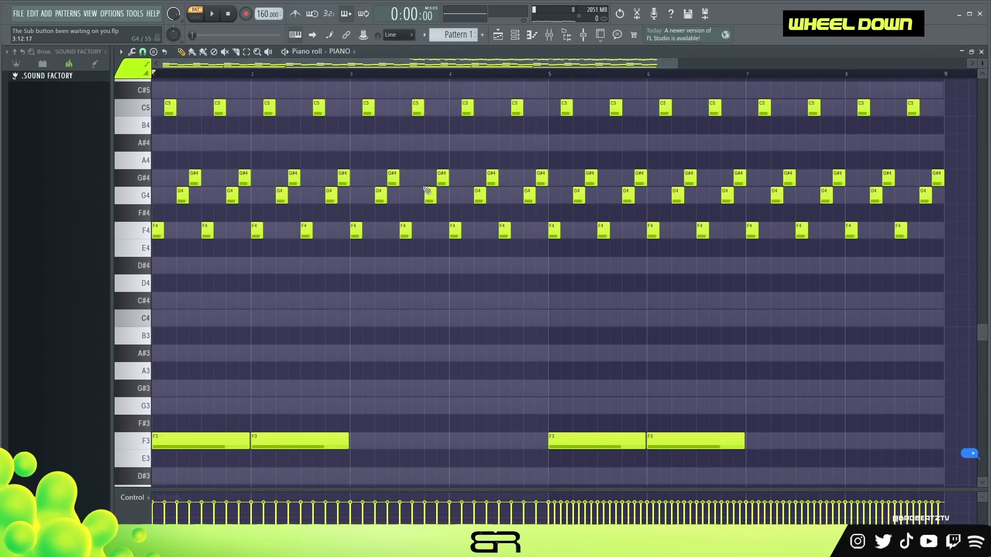
{"action": "left_click", "coordinate": [201, 334], "text": "ctrl+shift"}
{"action": "left_click", "coordinate": [376, 423], "text": "ctrl+shift"}
{"action": "left_click", "coordinate": [479, 411], "text": "ctrl+shift"}
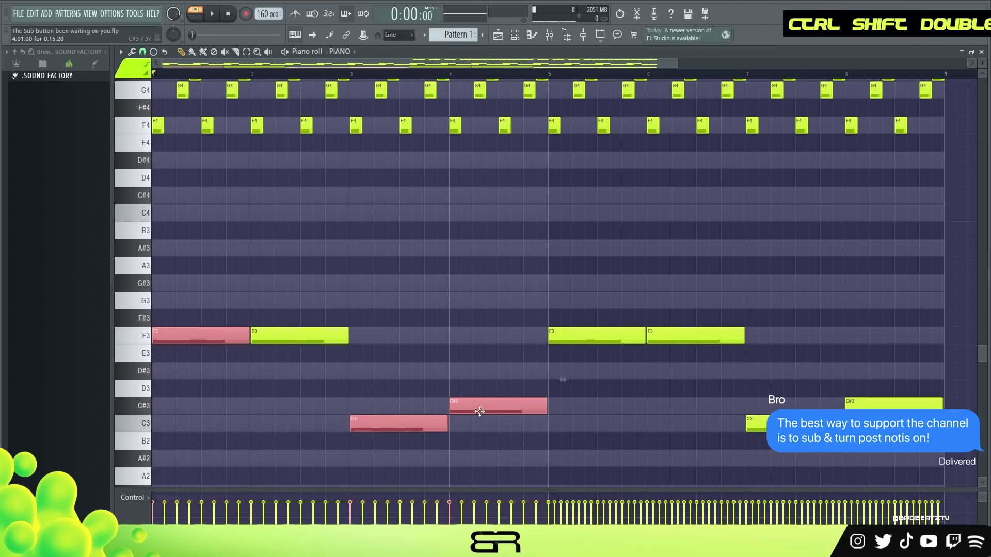
{"action": "key", "text": "ctrl+c"}
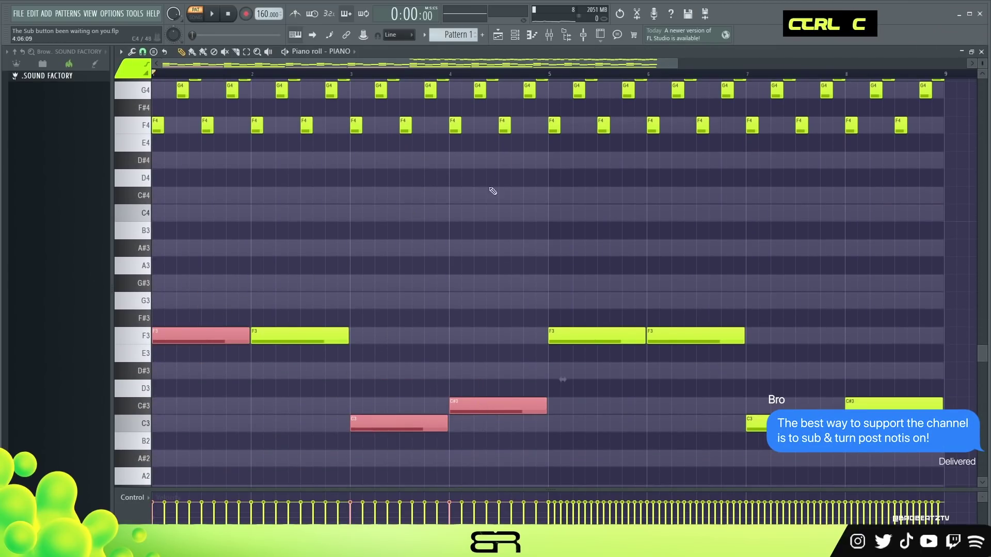
Paste the copied bass notes into the piano roll of the 808 channel
{"action": "left_click", "coordinate": [516, 35]}
{"action": "right_click", "coordinate": [310, 192]}
{"action": "left_click", "coordinate": [351, 203]}
{"action": "key", "text": "ctrl+v"}
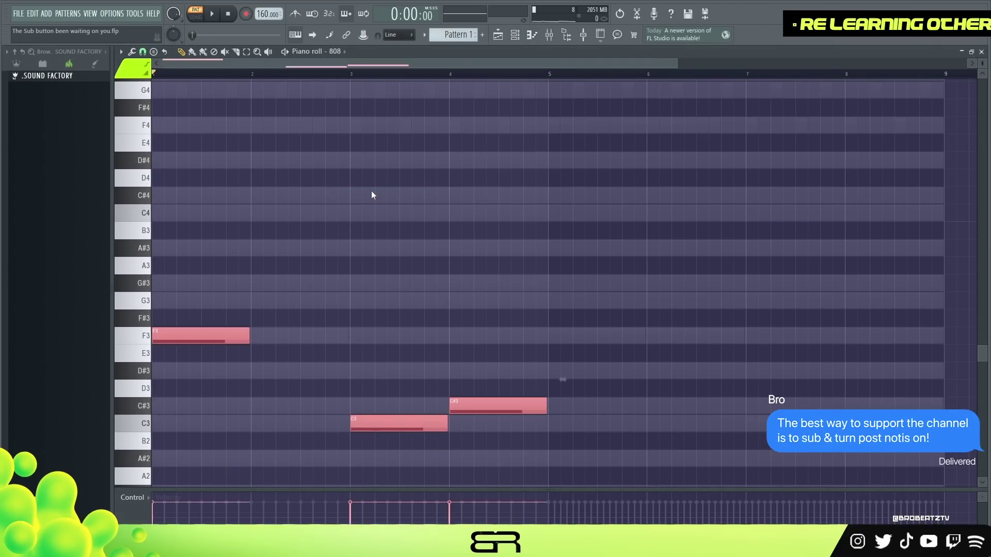
Raise the three 808 notes two octaves to F5, C5 and C#5, auditioning along the way
{"action": "scroll", "coordinate": [333, 281], "scroll_direction": "down", "scroll_amount": 3}
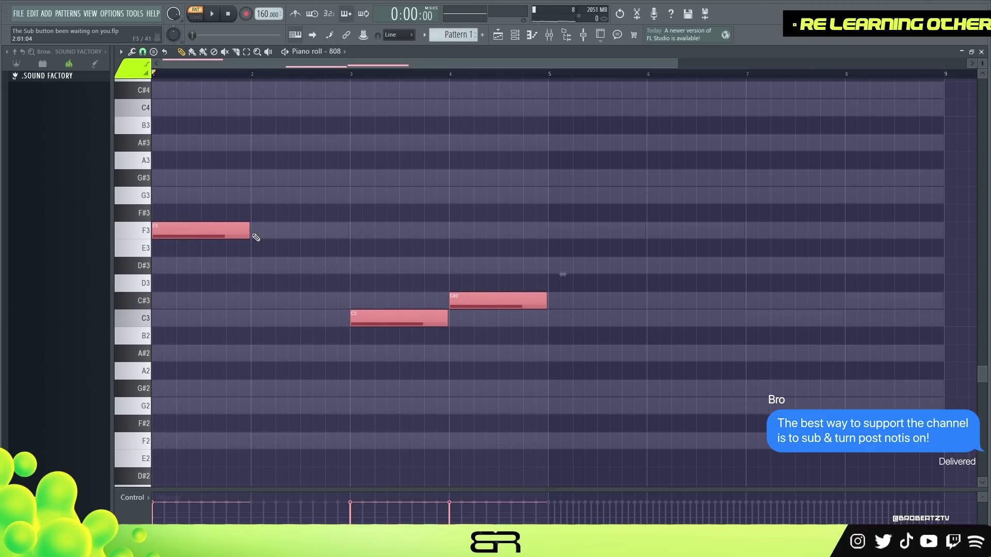
{"action": "key", "text": "ctrl+Up"}
{"action": "key", "text": "space"}
{"action": "key", "text": "space"}
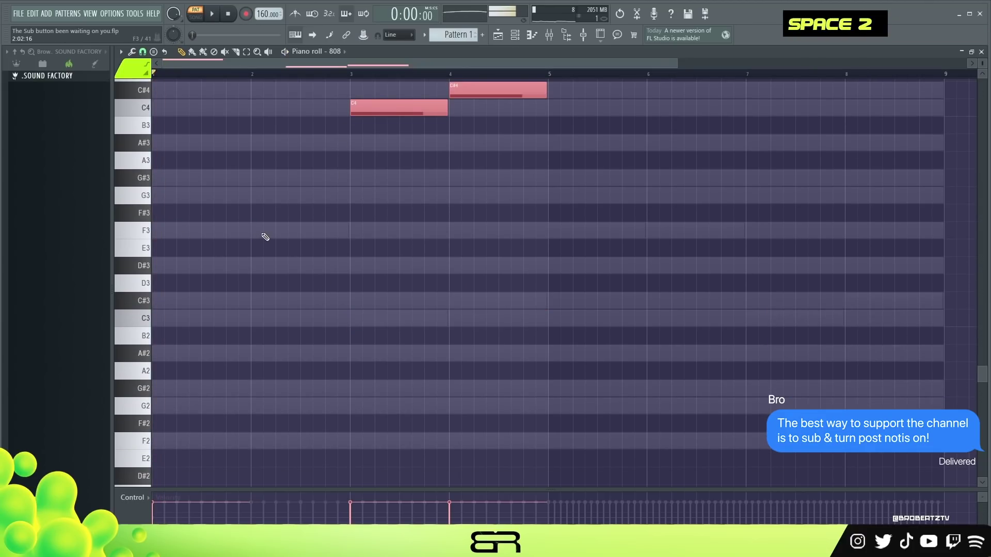
{"action": "key", "text": "ctrl+Up"}
Raise the velocity of the three 808 notes and shorten each to an eighth note
{"action": "scroll", "coordinate": [349, 228], "scroll_direction": "up", "scroll_amount": 2, "text": "alt"}
{"action": "scroll", "coordinate": [336, 219], "scroll_direction": "up", "scroll_amount": 2}
{"action": "scroll", "coordinate": [270, 171], "scroll_direction": "up", "scroll_amount": 3}
{"action": "key", "text": "ctrl+q"}
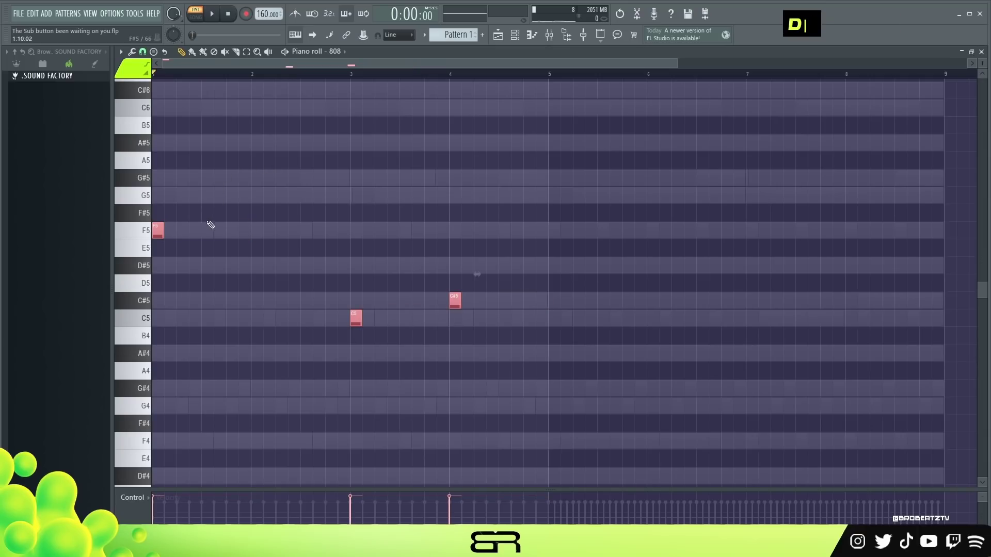
Repeat the short F5 808 note across the first two bars, giving three hits in bar 1 and two off-beat hits in bar 2
{"action": "left_click_drag", "start_coordinate": [181, 224], "coordinate": [199, 237], "text": "ctrl"}
{"action": "left_click_drag", "start_coordinate": [676, 65], "coordinate": [442, 64]}
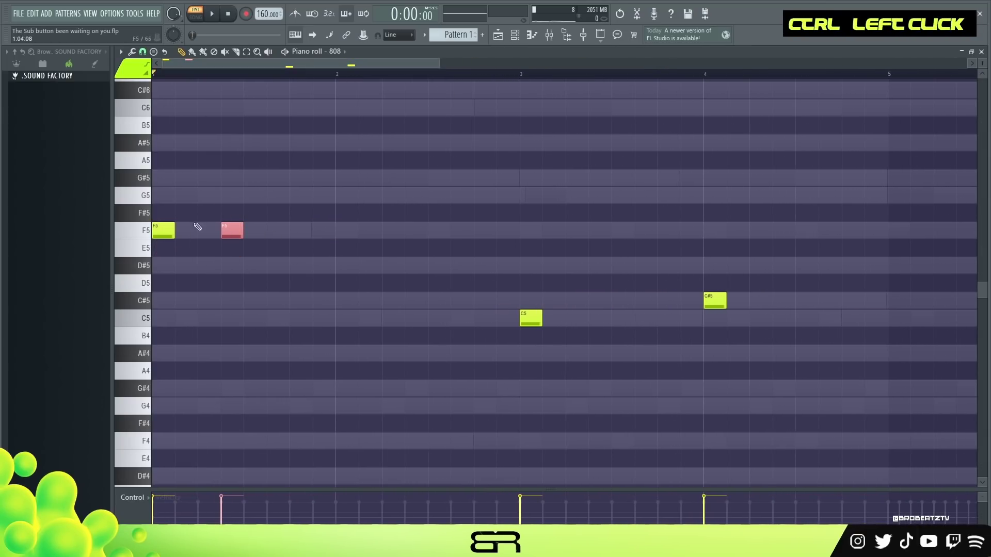
{"action": "left_click_drag", "start_coordinate": [224, 232], "coordinate": [461, 233], "text": "shift"}
{"action": "left_click", "coordinate": [395, 238], "text": "shift"}
{"action": "right_click", "coordinate": [443, 233]}
{"action": "right_click", "coordinate": [347, 233]}
{"action": "right_click", "coordinate": [277, 230]}
{"action": "left_click", "coordinate": [393, 233], "text": "ctrl"}
{"action": "left_click", "coordinate": [476, 282]}
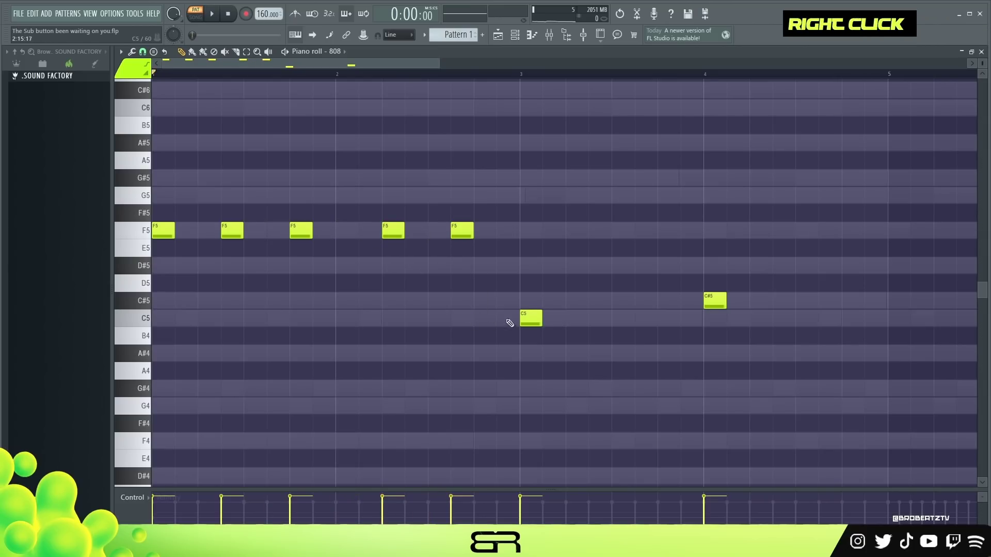
Repeat C5 as three evenly spaced hits in bar 3, place two off-beat C#5 hits in bar 4, and audition the 808
{"action": "left_click", "coordinate": [530, 318], "text": "ctrl"}
{"action": "left_click_drag", "start_coordinate": [530, 318], "coordinate": [669, 318], "text": "shift"}
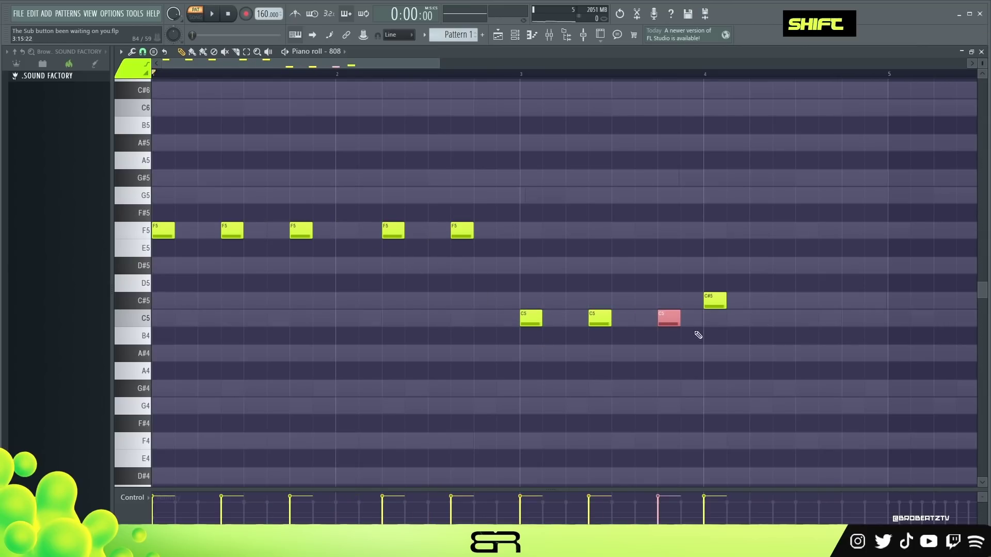
{"action": "left_click_drag", "start_coordinate": [715, 275], "coordinate": [829, 303], "text": "ctrl"}
{"action": "key", "text": "space"}
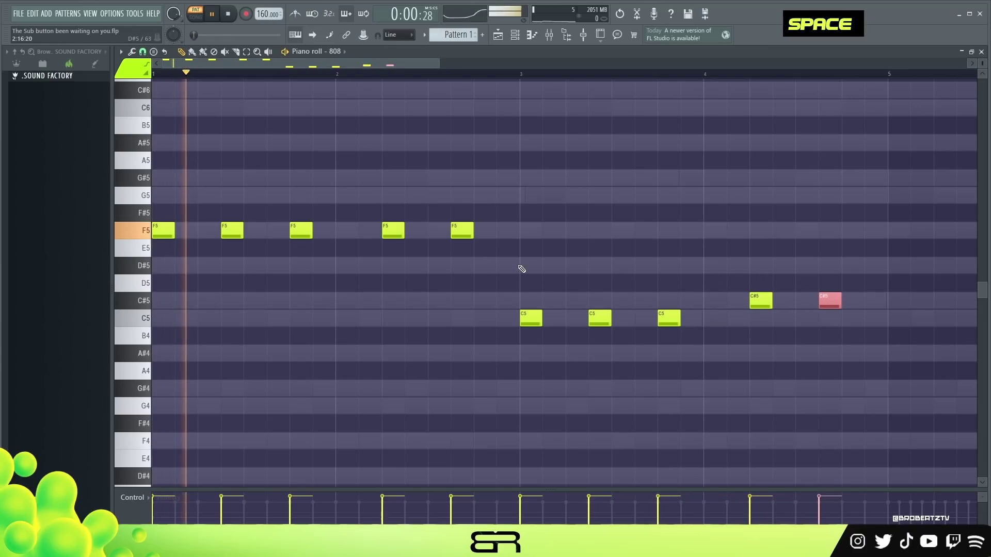
Duplicate the whole four-bar 808 pattern into bars 5 to 8, stop playback and clear the selection
{"action": "key", "text": "ctrl+a"}
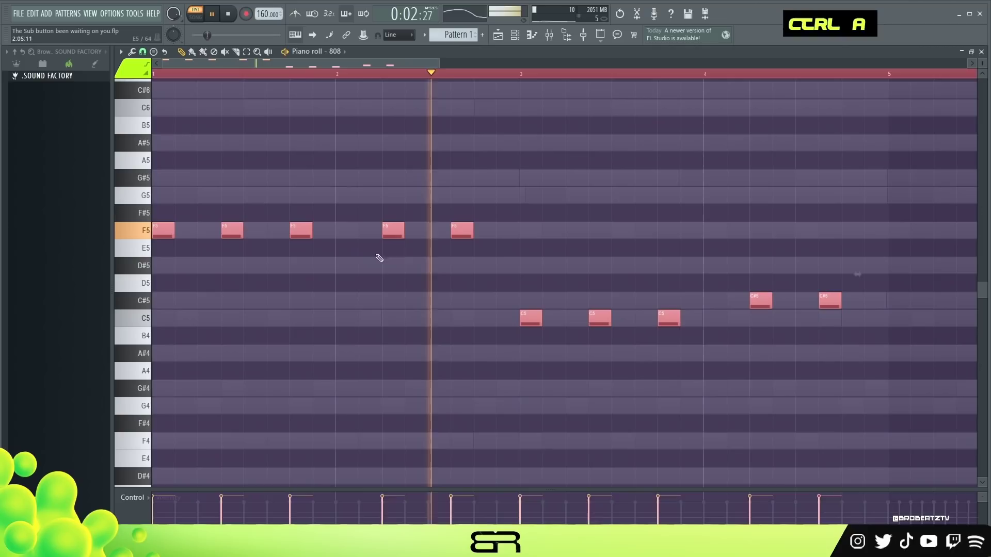
{"action": "left_click_drag", "start_coordinate": [168, 235], "coordinate": [898, 240], "text": "shift"}
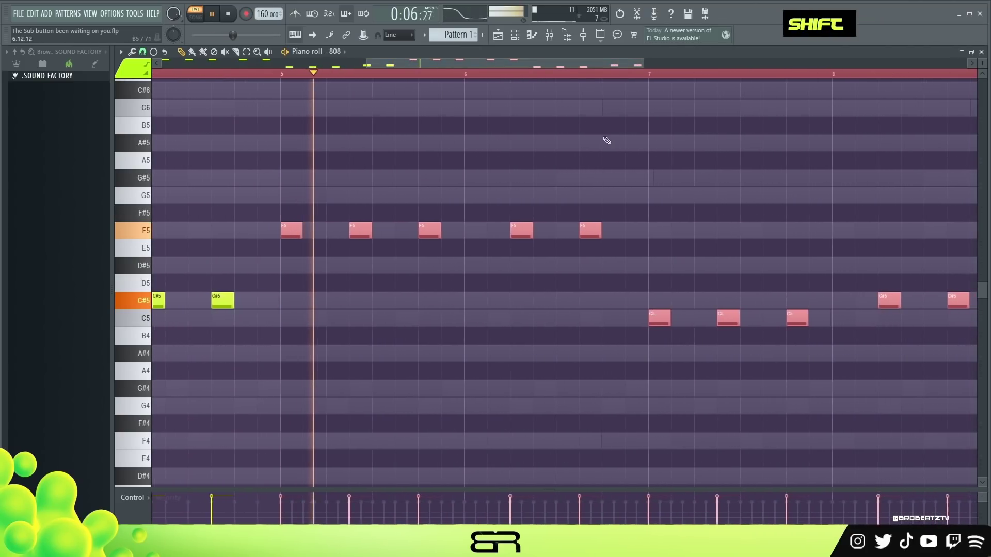
{"action": "key", "text": "space"}
{"action": "right_click", "coordinate": [472, 178]}
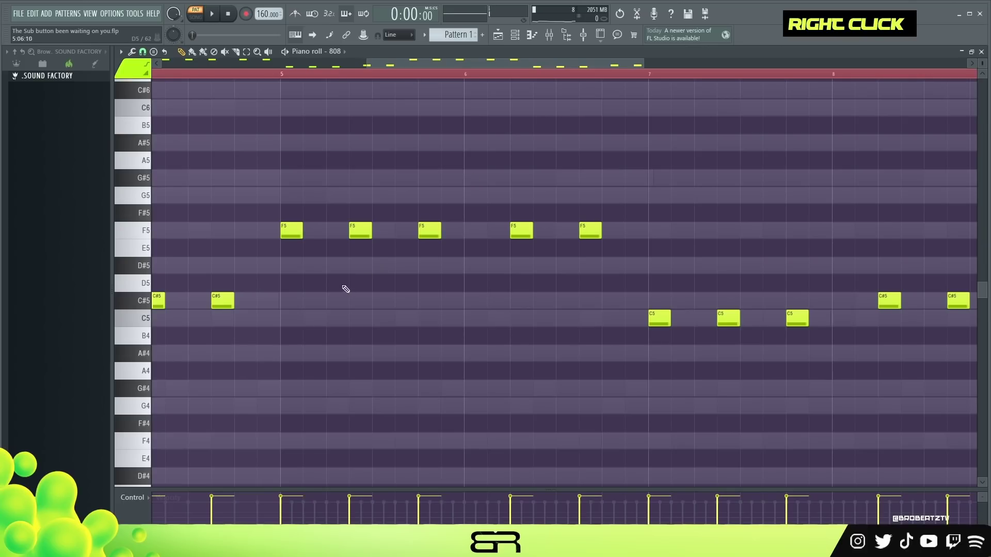
{"action": "right_click", "coordinate": [629, 286], "text": "ctrl"}
{"action": "double_click", "coordinate": [197, 73]}
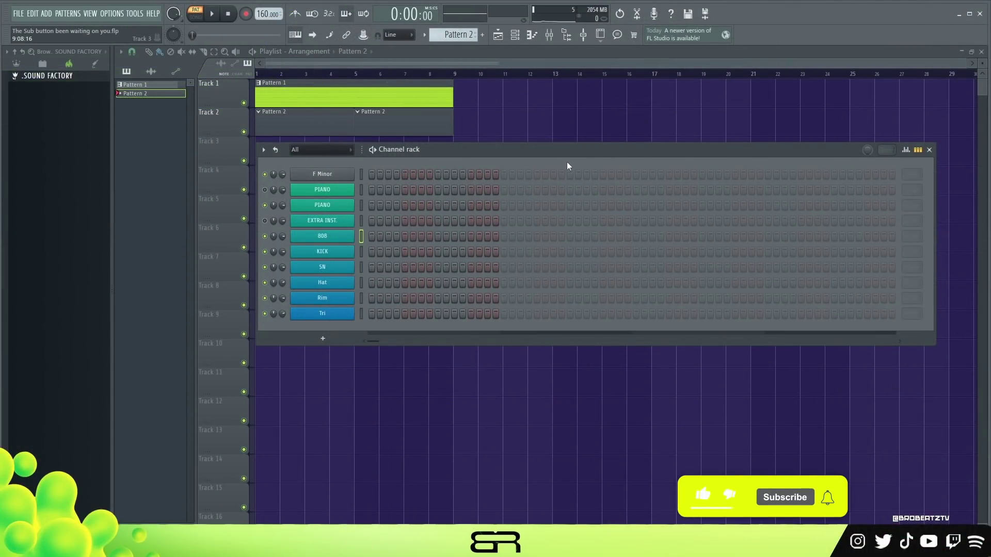
Place a snare hit on step 9 of each of the four bars in Pattern 2
{"action": "left_click", "coordinate": [570, 267]}
{"action": "left_click", "coordinate": [702, 267]}
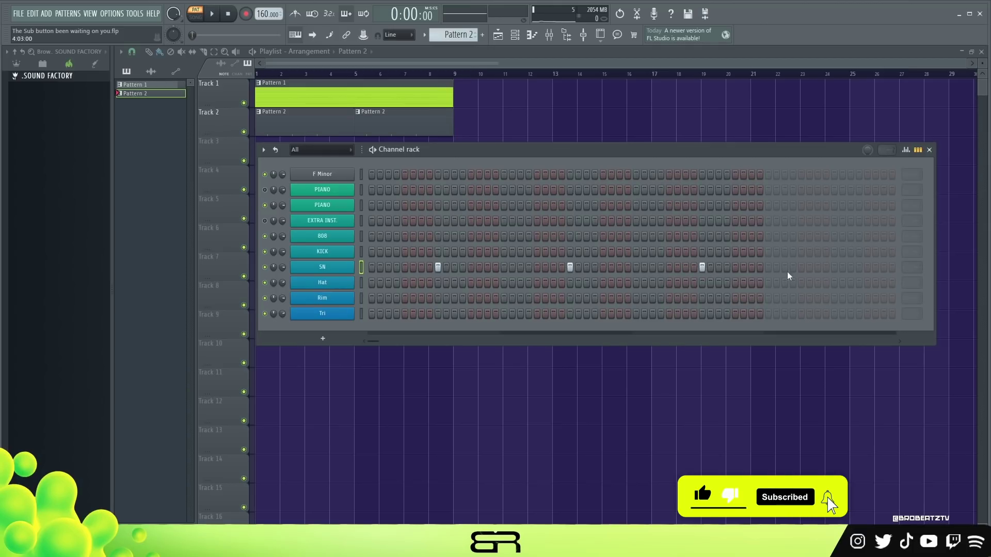
{"action": "left_click", "coordinate": [834, 267]}
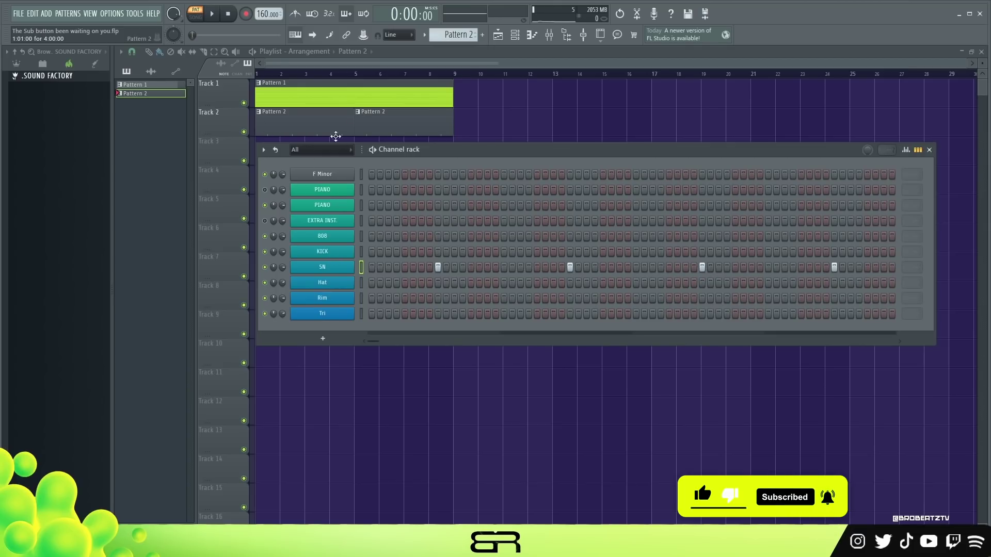
Raise the velocity of the four snare hits in the piano roll and return to the channel rack
{"action": "right_click", "coordinate": [329, 270]}
{"action": "left_click", "coordinate": [387, 265]}
{"action": "scroll", "coordinate": [430, 277], "scroll_direction": "up", "scroll_amount": 4}
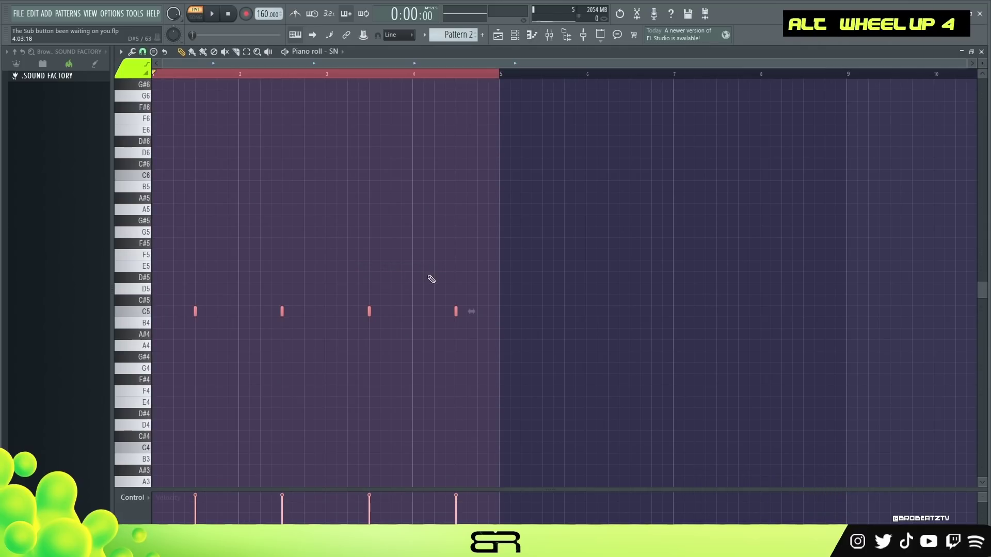
{"action": "left_click", "coordinate": [499, 37]}
{"action": "left_click", "coordinate": [515, 34]}
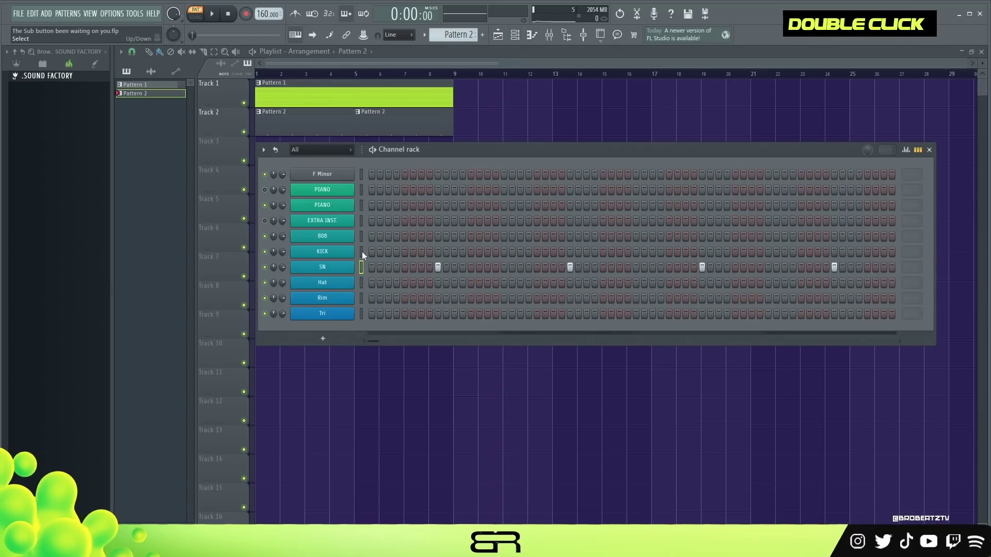
Fill the Hat channel on every 2 steps and audition the drums with the melody in song mode
{"action": "key", "text": "space"}
{"action": "right_click", "coordinate": [355, 280]}
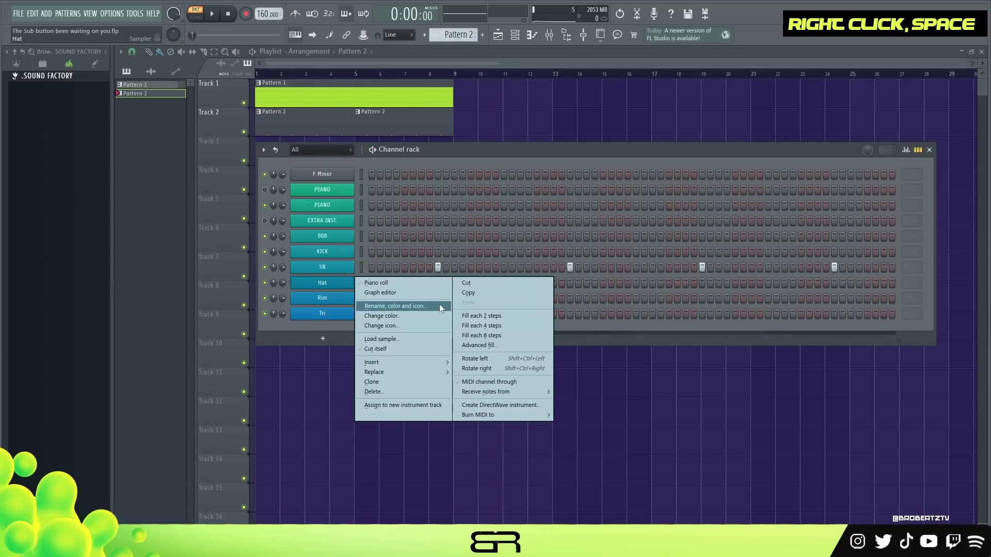
{"action": "left_click", "coordinate": [464, 316]}
{"action": "mouse_move", "coordinate": [437, 149]}
{"action": "left_mouse_down"}
{"action": "mouse_move", "coordinate": [430, 168]}
{"action": "mouse_move", "coordinate": [440, 151]}
{"action": "left_mouse_up"}
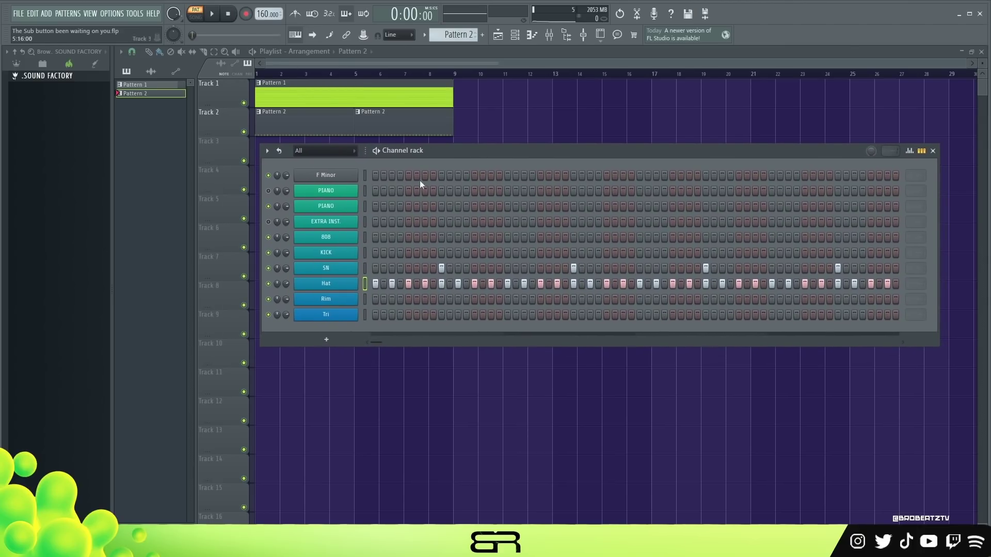
{"action": "double_click", "coordinate": [212, 15]}
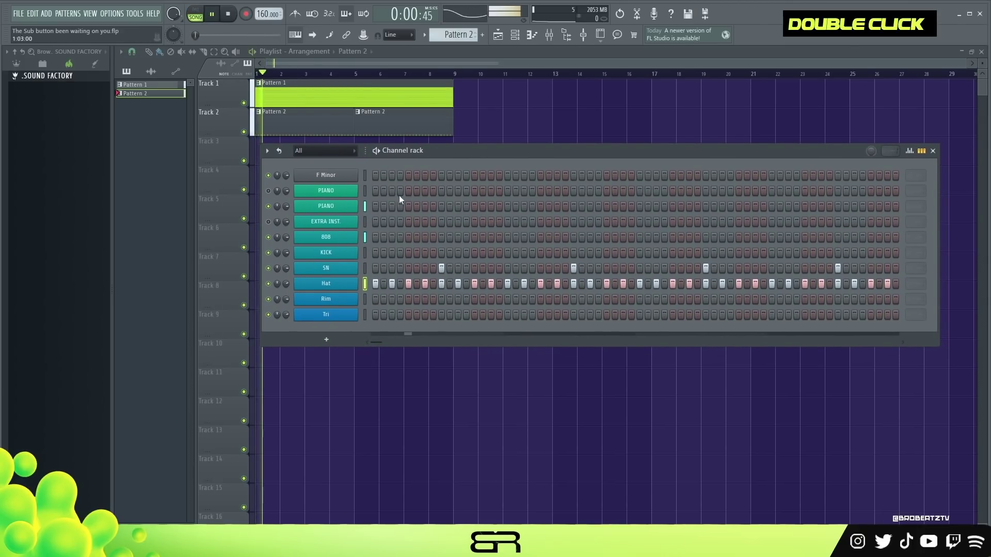
{"action": "key", "text": "space"}
{"action": "key", "text": "space"}
{"action": "key", "text": "space"}
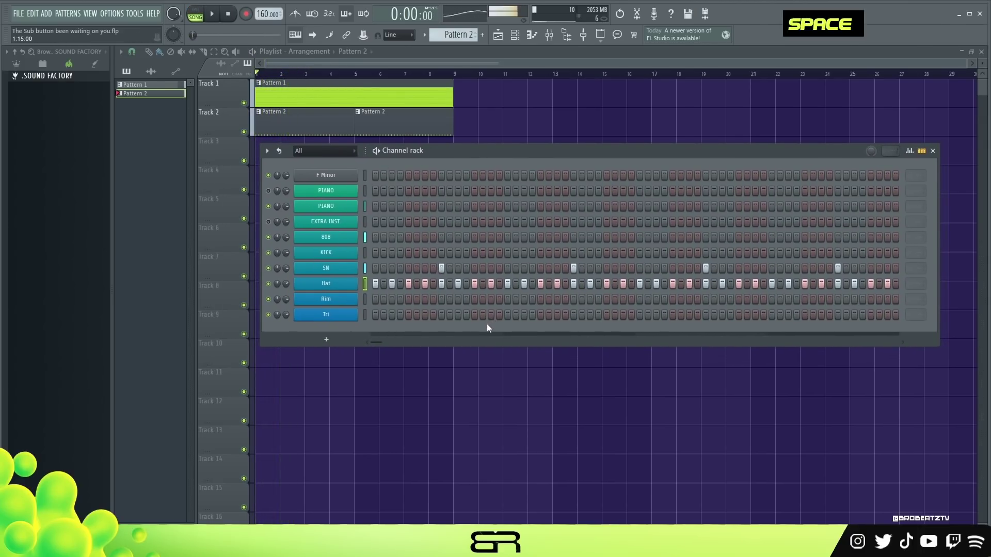
Place kick hits on steps 1, 7, 11 and 13 of bar 1, auditioning them against the 808
{"action": "double_click", "coordinate": [375, 254]}
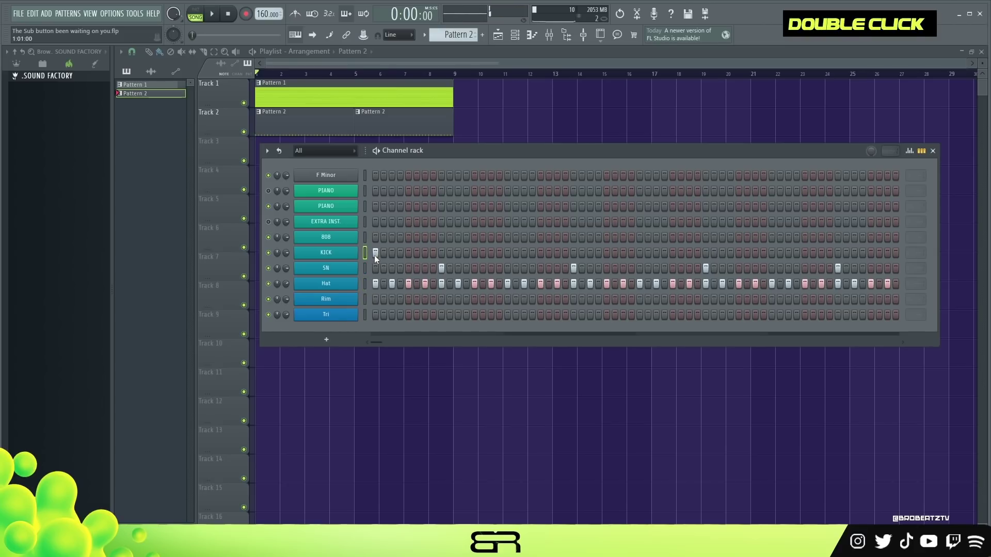
{"action": "double_click", "coordinate": [426, 254]}
{"action": "key", "text": "space"}
{"action": "key", "text": "space"}
{"action": "key", "text": "space"}
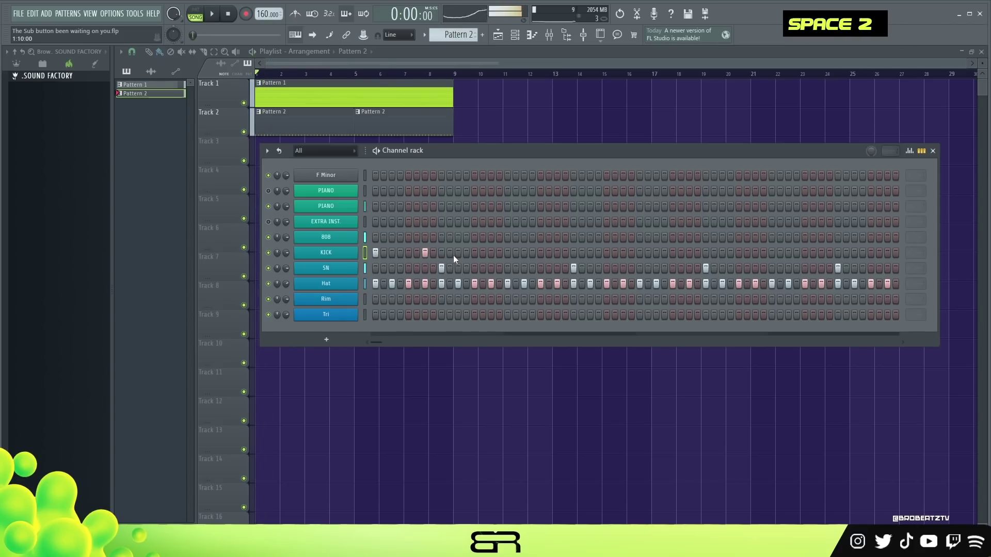
{"action": "left_click", "coordinate": [458, 253]}
{"action": "double_click", "coordinate": [474, 253]}
{"action": "key", "text": "space"}
{"action": "key", "text": "space"}
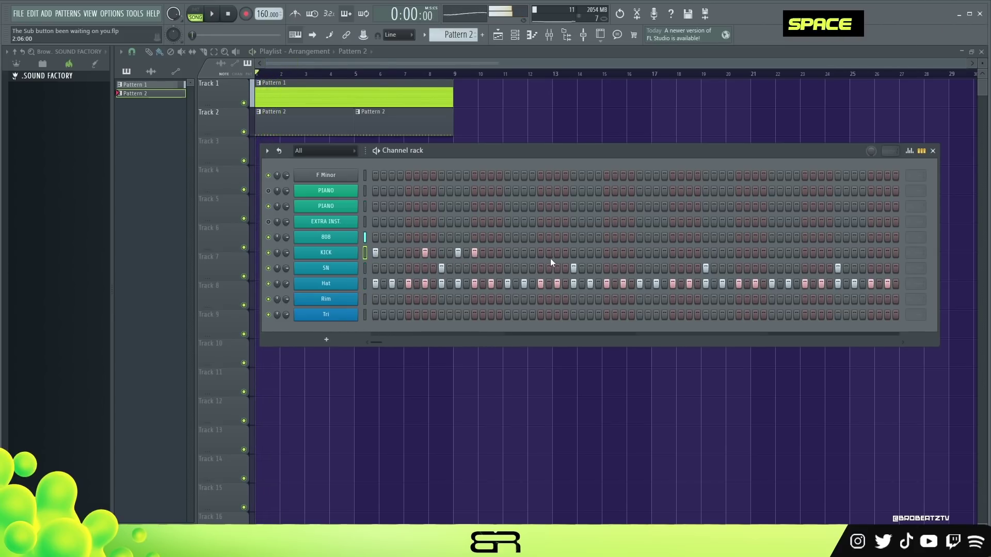
Add kick hits on steps 5 and 11 of bar 2 and audition the groove
{"action": "left_click", "coordinate": [541, 253]}
{"action": "left_click", "coordinate": [590, 253]}
{"action": "key", "text": "space"}
{"action": "key", "text": "space"}
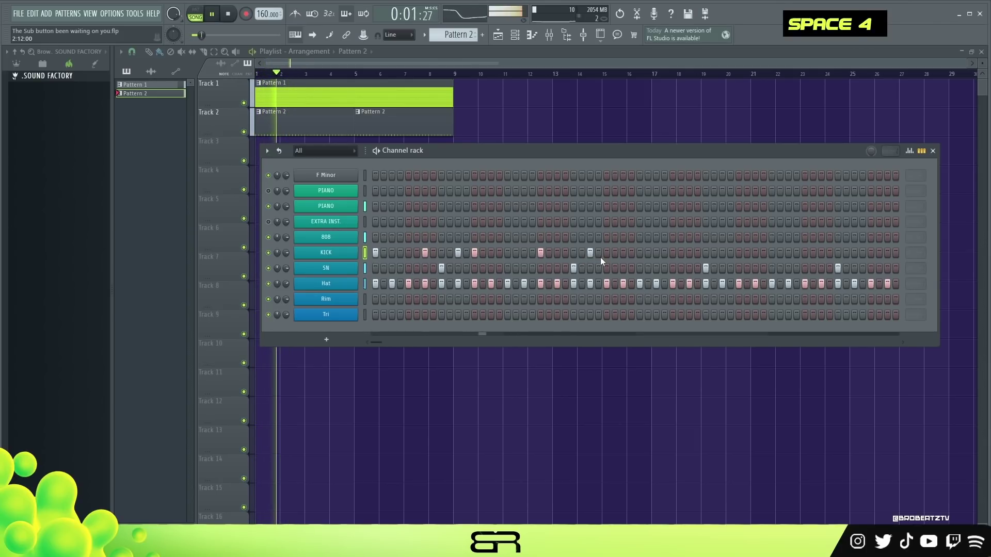
{"action": "key", "text": "space"}
Complete the kick with hits on step 15 of bar 2, steps 1, 7 and 13 of bar 3, and steps 5 and 11 of bar 4
{"action": "double_click", "coordinate": [641, 253]}
{"action": "right_click", "coordinate": [652, 260]}
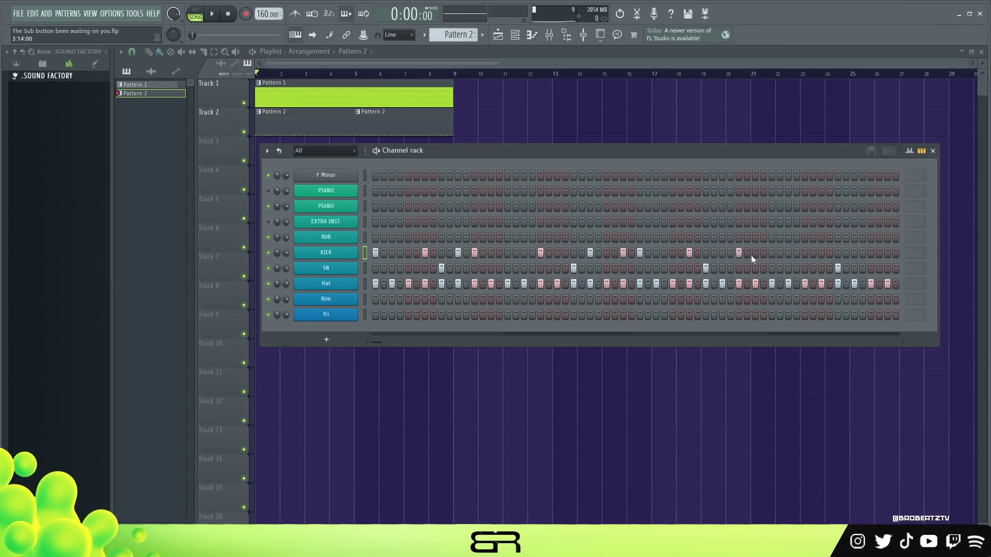
{"action": "key", "text": "space"}
{"action": "left_click", "coordinate": [804, 253]}
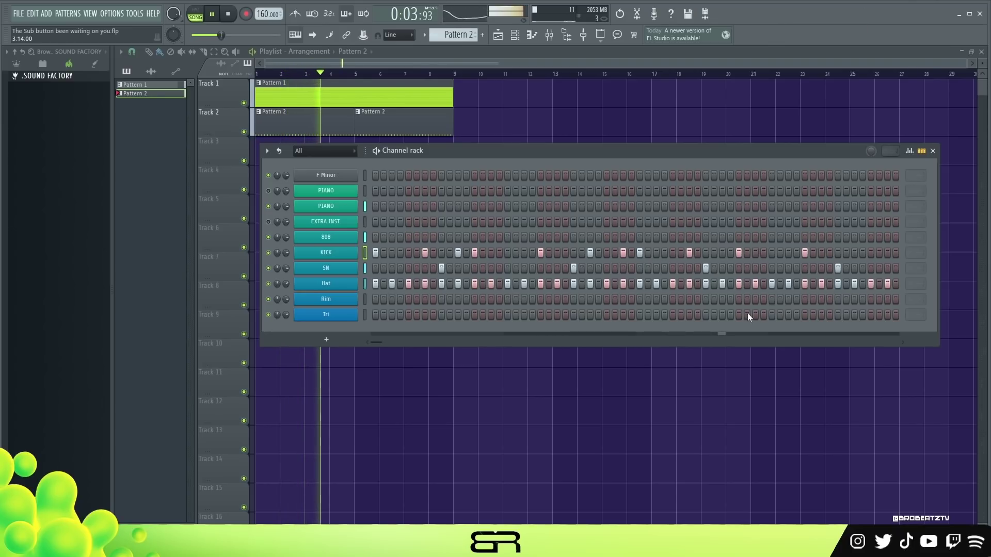
{"action": "left_click", "coordinate": [854, 252]}
{"action": "key", "text": "space"}
{"action": "key", "text": "space"}
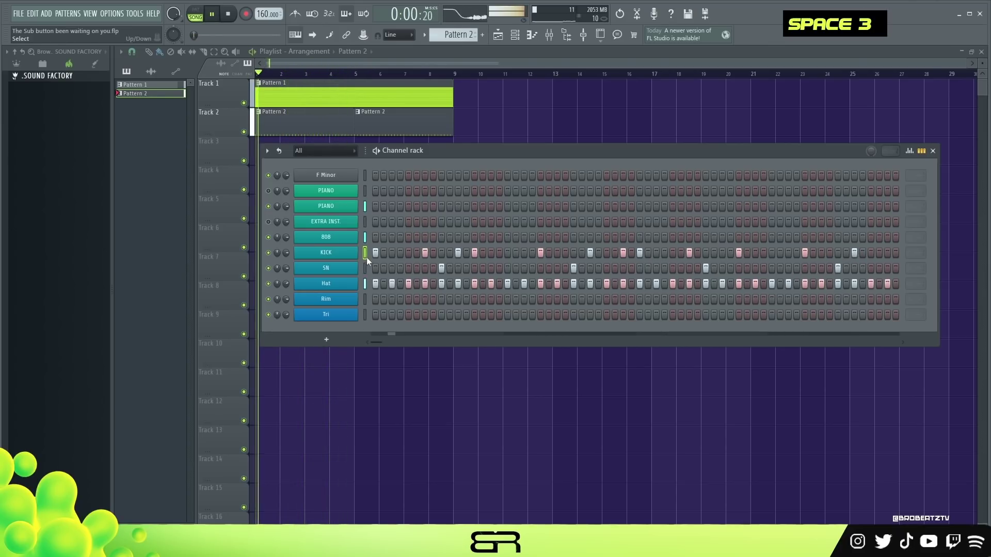
Raise the velocity of all kick hits in the piano roll, return to the channel rack and audition the result
{"action": "right_click", "coordinate": [369, 258]}
{"action": "scroll", "coordinate": [412, 264], "scroll_direction": "up", "scroll_amount": 2}
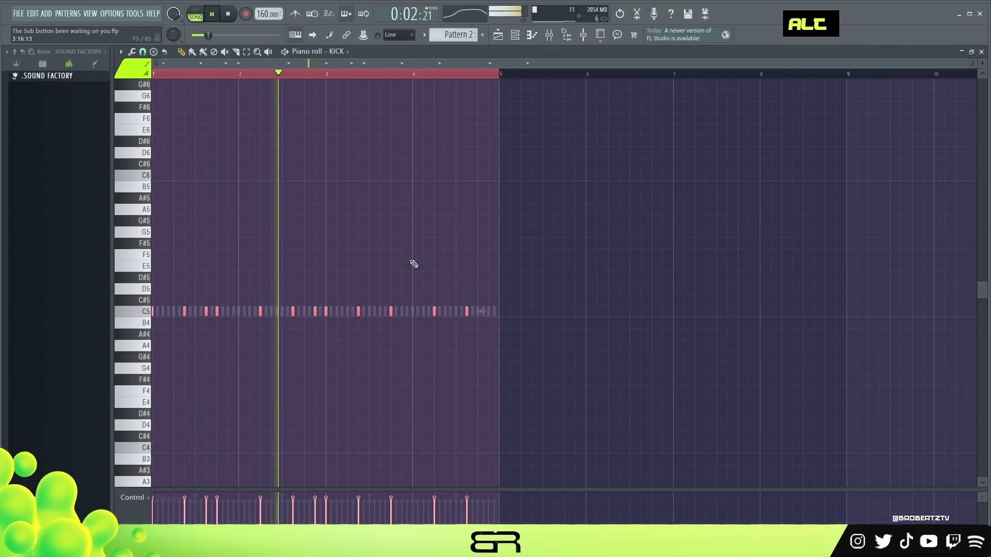
{"action": "double_click", "coordinate": [436, 268]}
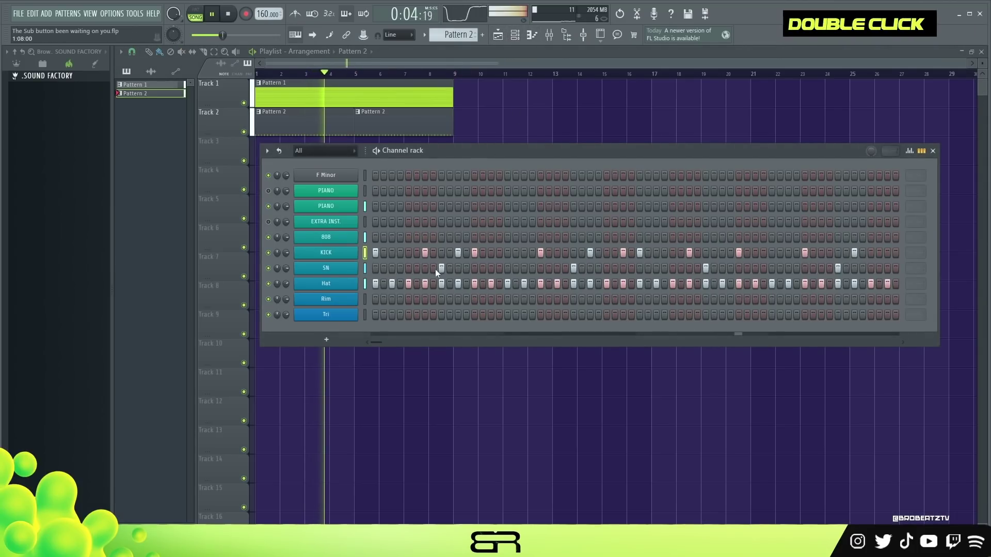
{"action": "key", "text": "space"}
{"action": "key", "text": "space"}
{"action": "key", "text": "space"}
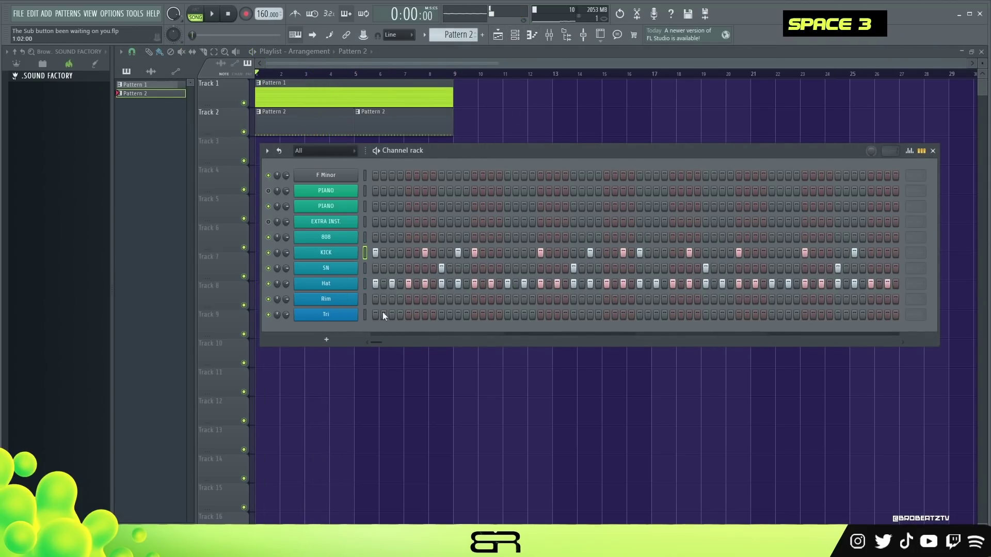
Place a Tri hit on step 5 of bar 1 and replay the opening to audition it
{"action": "key", "text": "space"}
{"action": "key", "text": "space"}
{"action": "key", "text": "space"}
{"action": "left_click", "coordinate": [408, 314]}
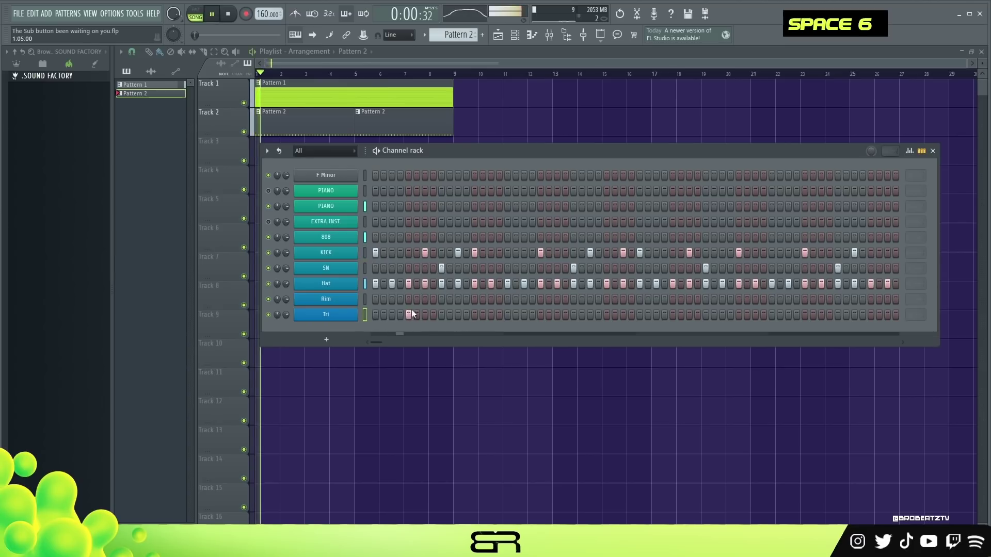
{"action": "key", "text": "space"}
{"action": "key", "text": "space"}
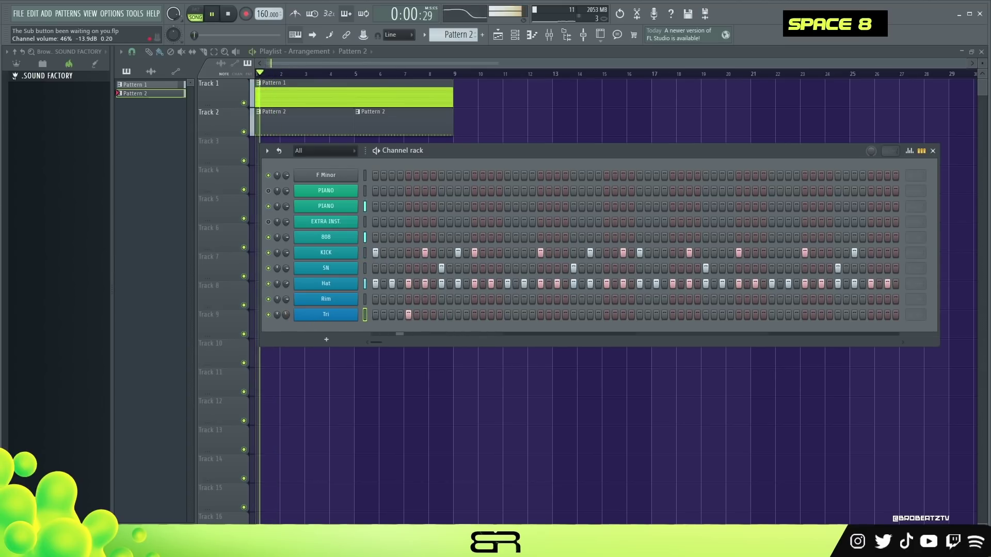
{"action": "key", "text": "space"}
{"action": "key", "text": "space"}
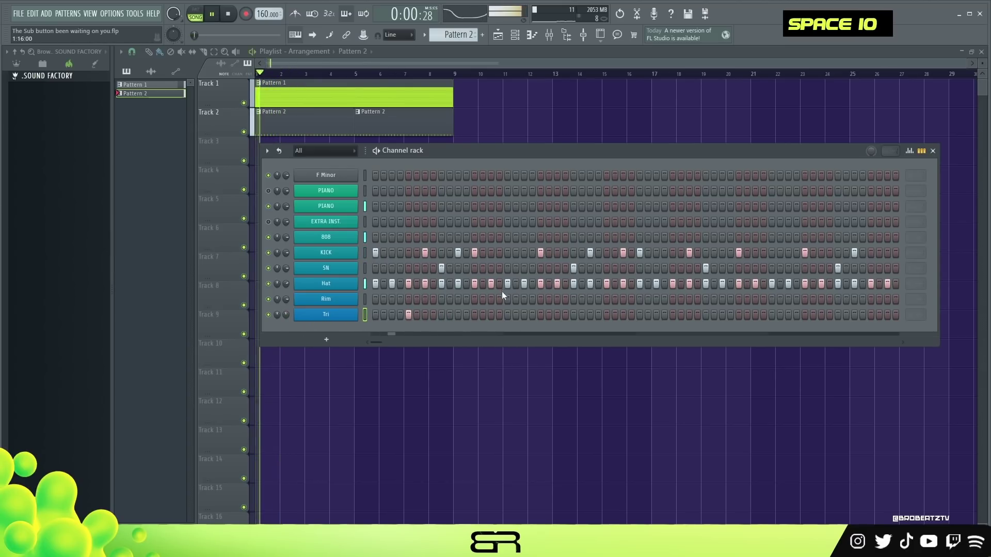
Add Rim hits on step 15 of bar 1, steps 11 and 15 of bar 3, step 11 of bar 4, and a Tri hit on bar 3 step 5
{"action": "left_click", "coordinate": [491, 299]}
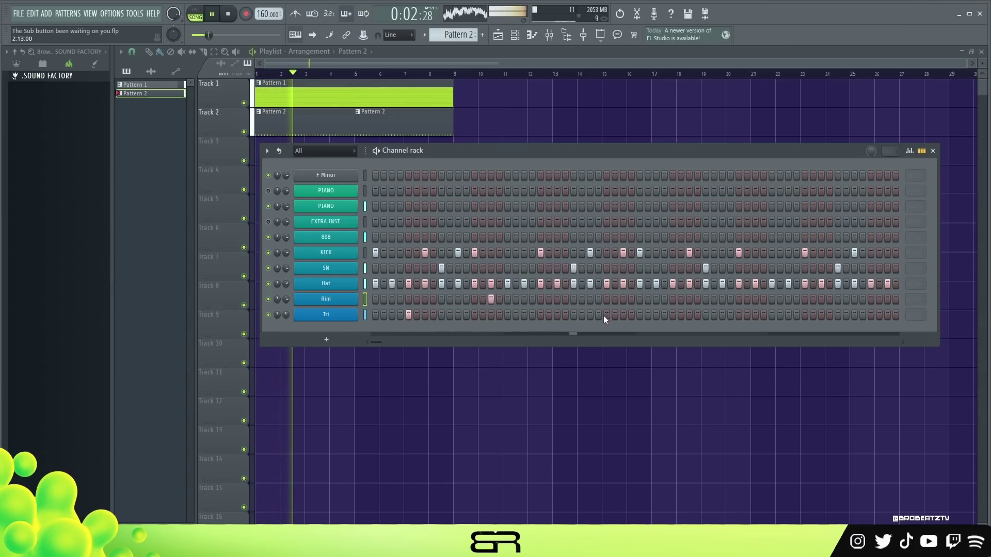
{"action": "left_click", "coordinate": [673, 314]}
{"action": "key", "text": "space"}
{"action": "key", "text": "space"}
{"action": "left_click", "coordinate": [722, 299]}
{"action": "left_click", "coordinate": [755, 299]}
{"action": "left_click", "coordinate": [854, 299]}
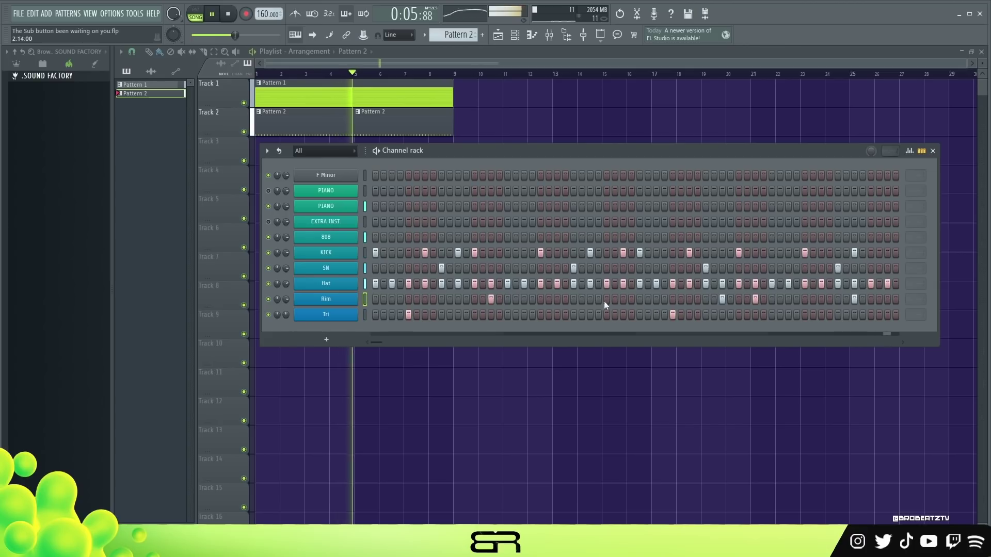
{"action": "key", "text": "space"}
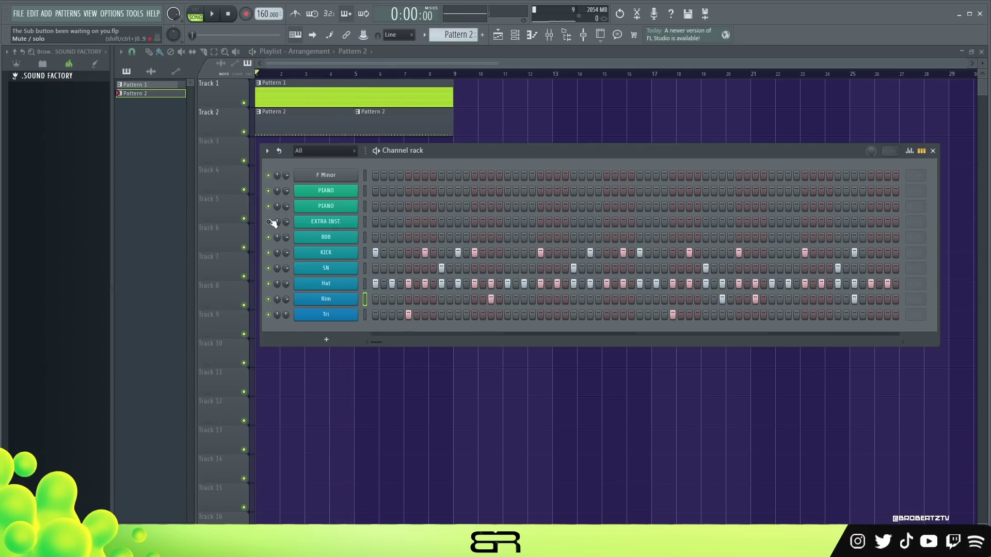
Unmute the first Piano and the Extra Inst channels, check the mixer and play the full arrangement
{"action": "double_click", "coordinate": [349, 206]}
{"action": "left_click", "coordinate": [549, 39]}
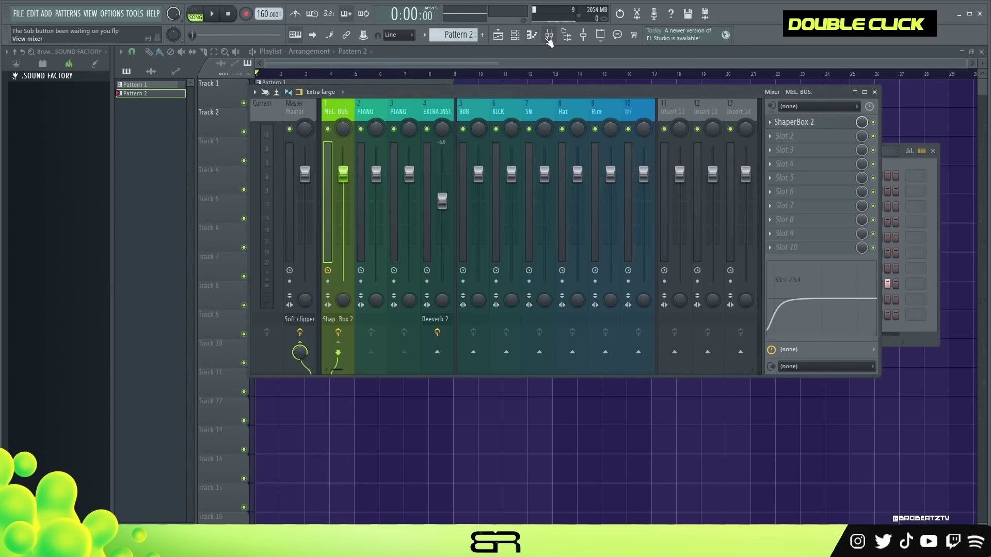
{"action": "left_click", "coordinate": [567, 42]}
{"action": "key", "text": "space"}
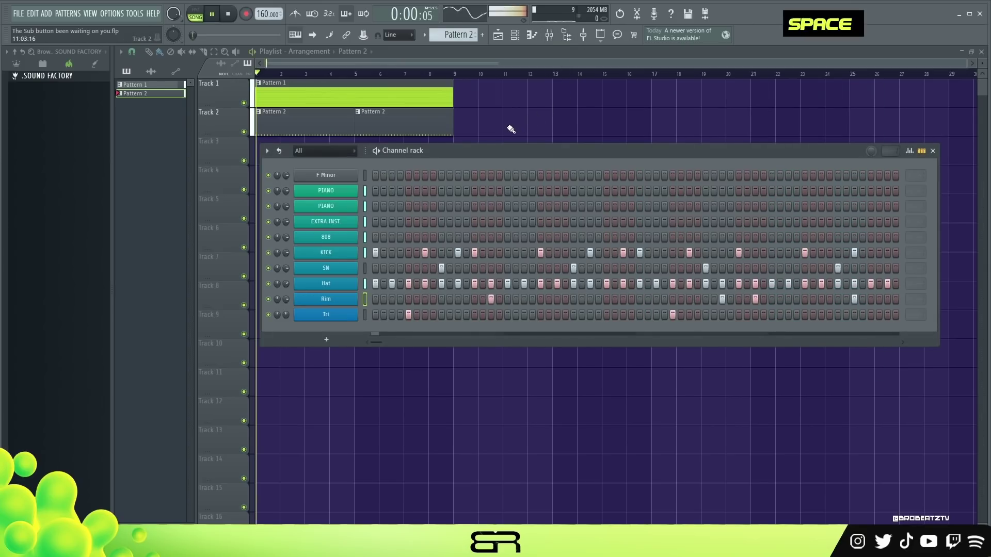
Set the 808 channel volume to 72% and the first Piano channel volume to 83% while listening, and stop playback
{"action": "left_click_drag", "start_coordinate": [286, 237], "coordinate": [286, 246]}
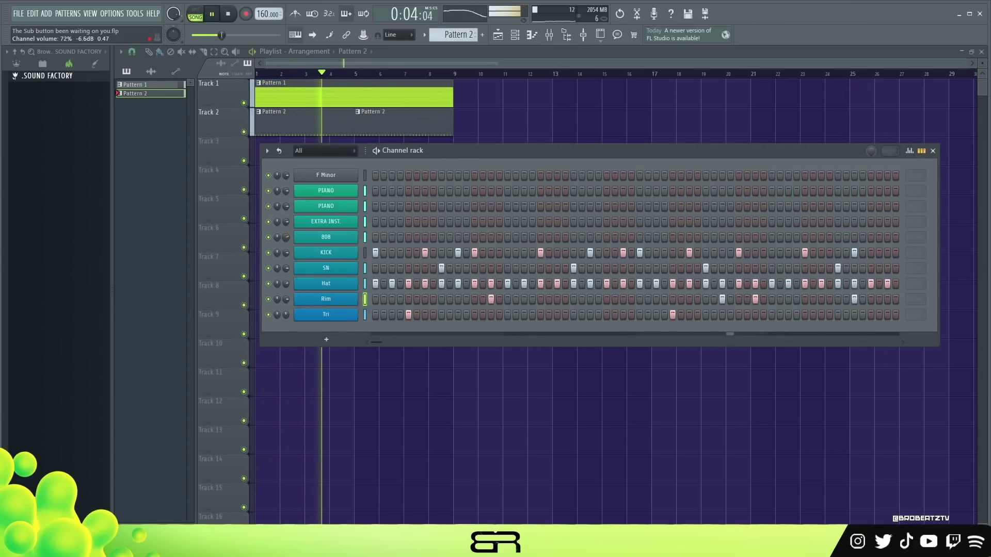
{"action": "left_click_drag", "start_coordinate": [289, 193], "coordinate": [289, 189]}
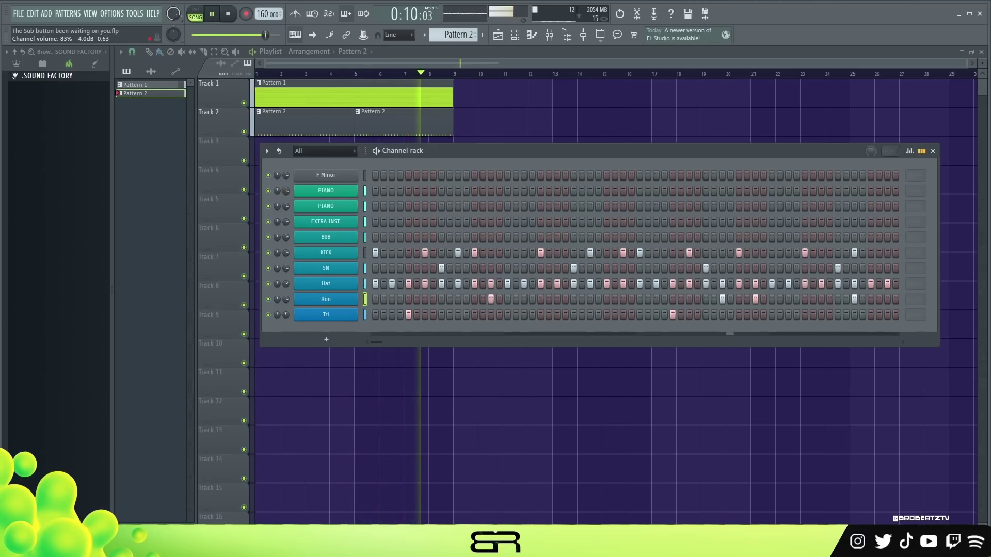
{"action": "left_click_drag", "start_coordinate": [440, 154], "coordinate": [437, 152]}
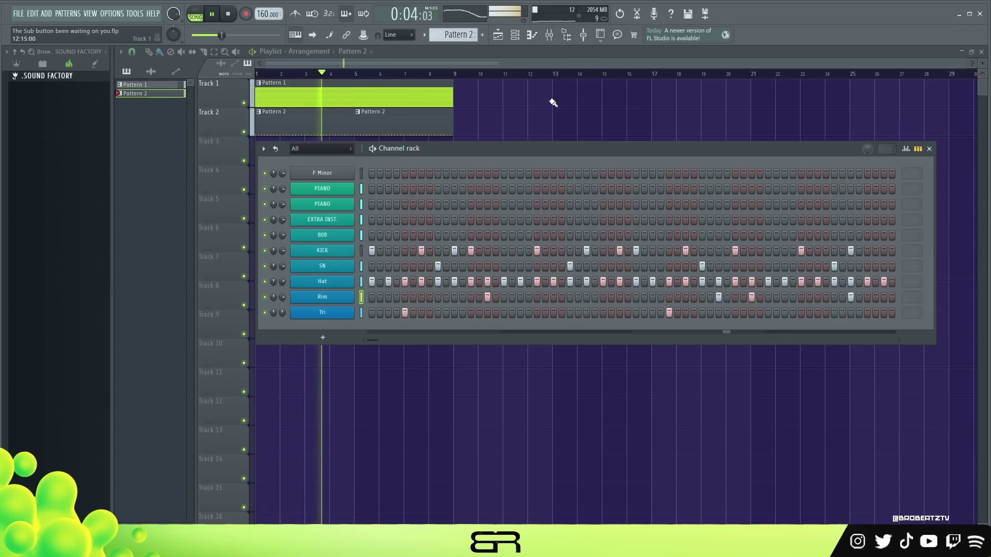
{"action": "key", "text": "space"}
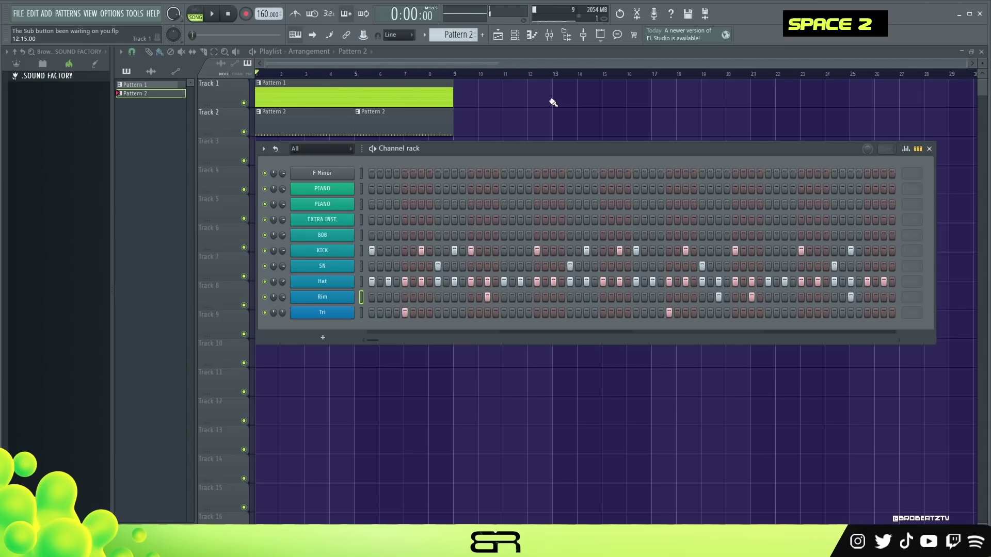